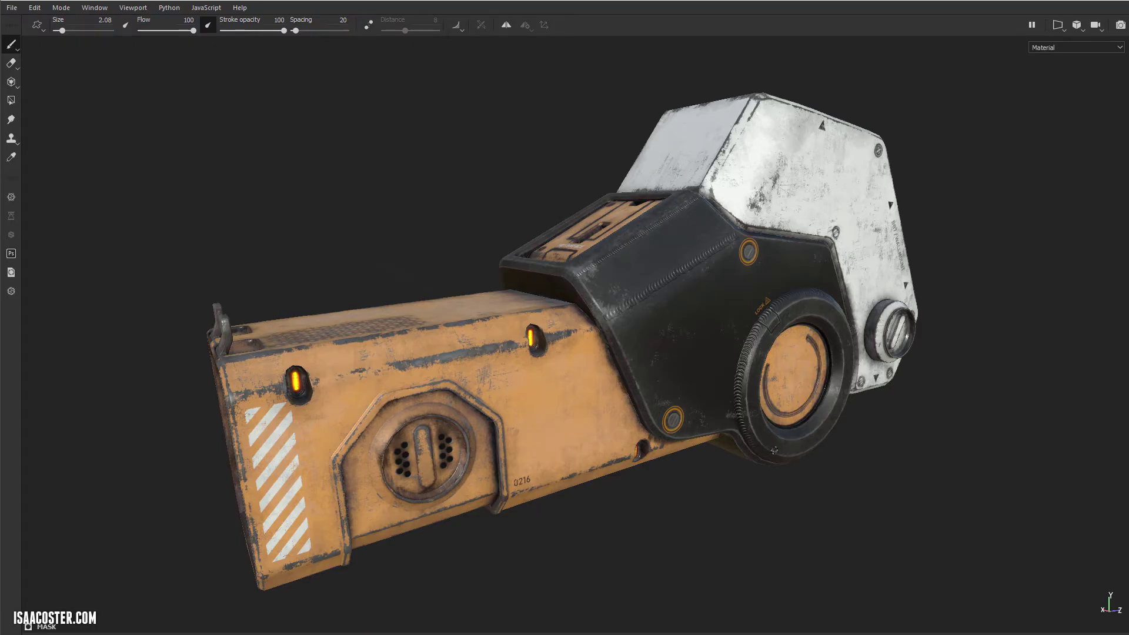
# - Examine the textured arm model from the side, rear vent panel and front under different lighting angles
pyautogui.keyDown('alt'); pyautogui.moveTo(859, 432); pyautogui.dragTo(650, 455); pyautogui.keyUp('alt')
pyautogui.keyDown('alt'); pyautogui.moveTo(650, 455); pyautogui.dragTo(474, 467, button='middle'); pyautogui.keyUp('alt')
pyautogui.keyDown('alt'); pyautogui.moveTo(1012, 456); pyautogui.dragTo(947, 450); pyautogui.keyUp('alt')
pyautogui.keyDown('alt'); pyautogui.moveTo(946, 449); pyautogui.dragTo(778, 453, button='middle'); pyautogui.keyUp('alt')
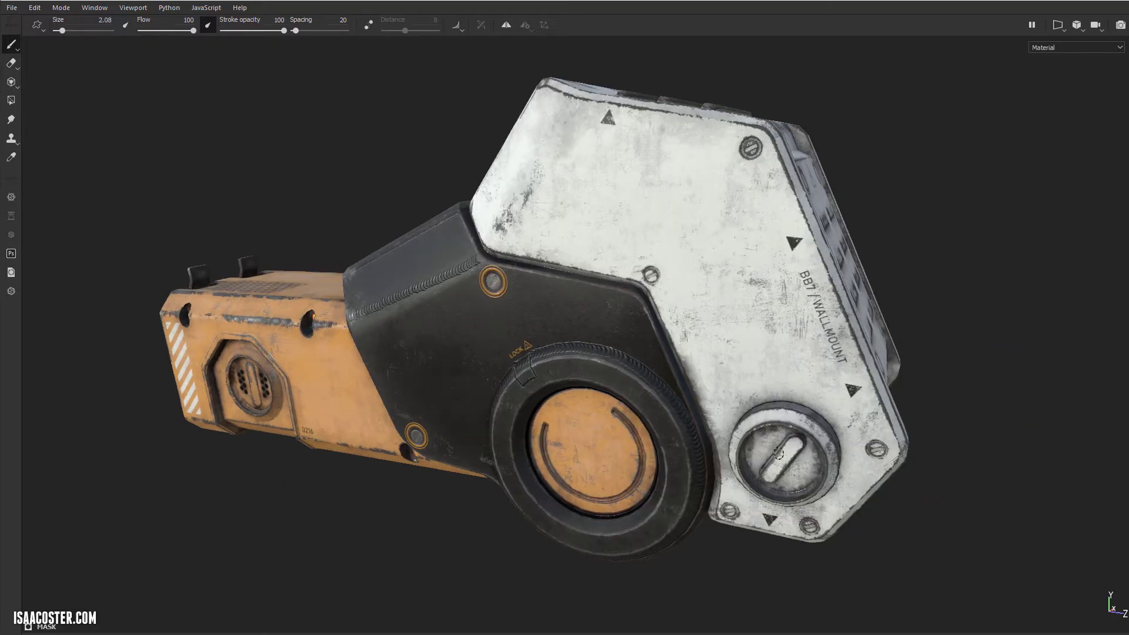
pyautogui.keyDown('alt'); pyautogui.moveTo(778, 453); pyautogui.dragTo(808, 440); pyautogui.keyUp('alt')
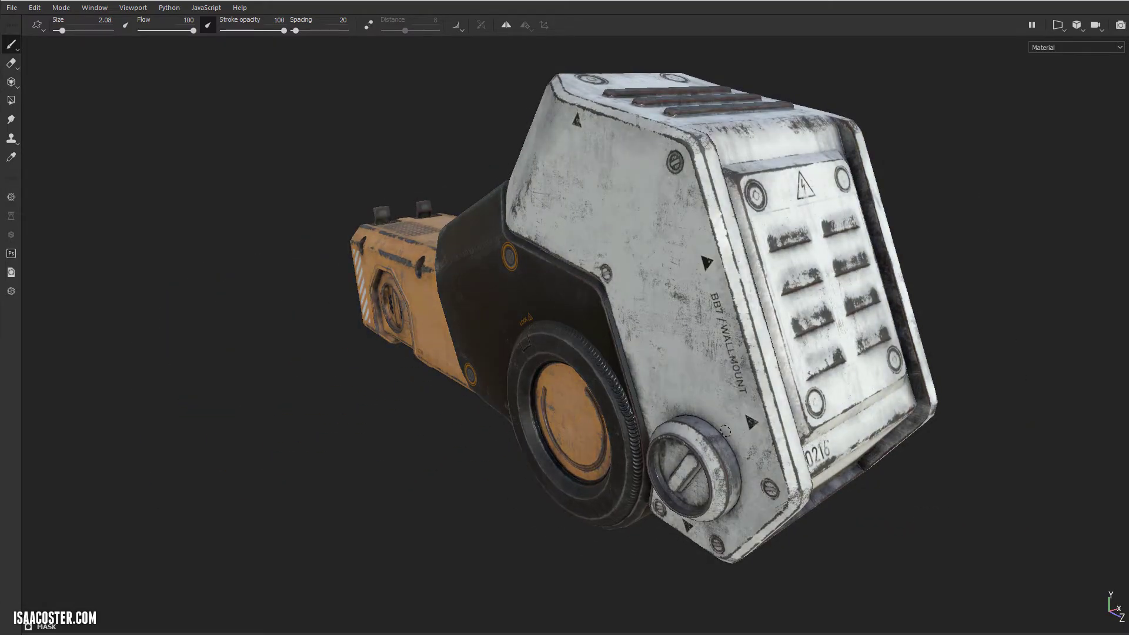
pyautogui.moveTo(725, 431)
pyautogui.keyDown('alt'); pyautogui.mouseDown()
pyautogui.moveTo(602, 313)
pyautogui.moveTo(626, 298)
pyautogui.moveTo(616, 318)
pyautogui.moveTo(882, 338)
pyautogui.mouseUp(); pyautogui.keyUp('alt')
pyautogui.keyDown('alt'); pyautogui.moveTo(882, 338); pyautogui.dragTo(973, 339, button='middle'); pyautogui.keyUp('alt')
pyautogui.keyDown('shift'); pyautogui.moveTo(652, 294); pyautogui.dragTo(602, 337, button='right'); pyautogui.keyUp('shift')
pyautogui.keyDown('alt'); pyautogui.moveTo(602, 337); pyautogui.dragTo(838, 287, button='middle'); pyautogui.keyUp('alt')
pyautogui.keyDown('alt'); pyautogui.moveTo(838, 287); pyautogui.dragTo(887, 299); pyautogui.keyUp('alt')
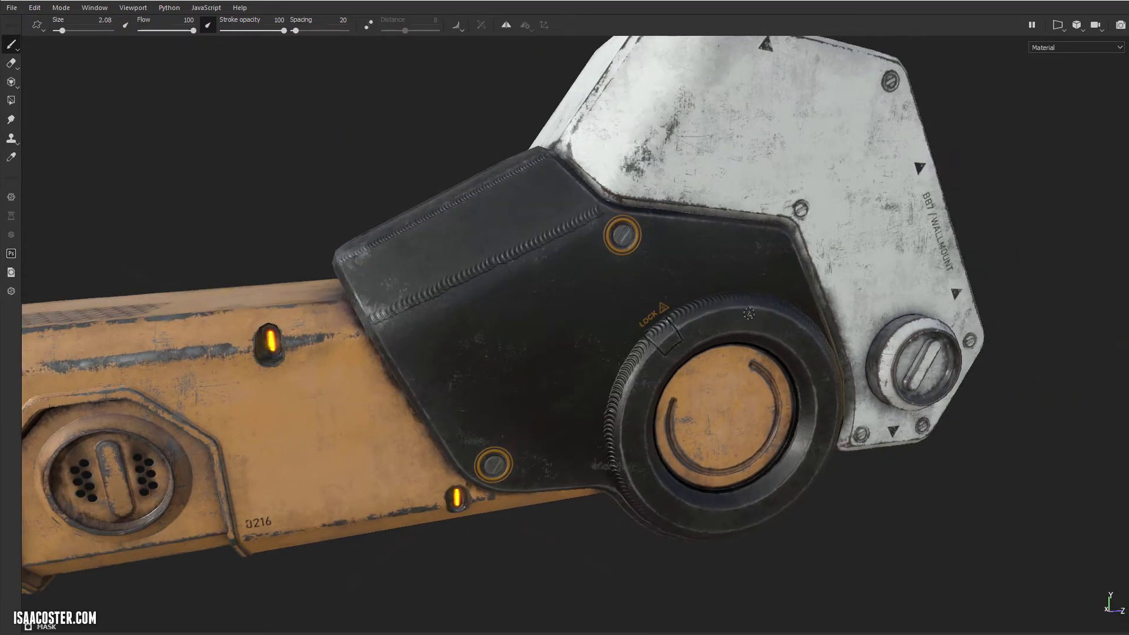
pyautogui.keyDown('alt'); pyautogui.moveTo(717, 321); pyautogui.dragTo(562, 312, button='right'); pyautogui.keyUp('alt')
pyautogui.keyDown('alt'); pyautogui.moveTo(562, 312); pyautogui.dragTo(538, 321); pyautogui.keyUp('alt')
pyautogui.keyDown('alt'); pyautogui.moveTo(538, 320); pyautogui.dragTo(680, 310, button='middle'); pyautogui.keyUp('alt')
pyautogui.keyDown('shift'); pyautogui.moveTo(680, 310); pyautogui.dragTo(612, 314, button='right'); pyautogui.keyUp('shift')
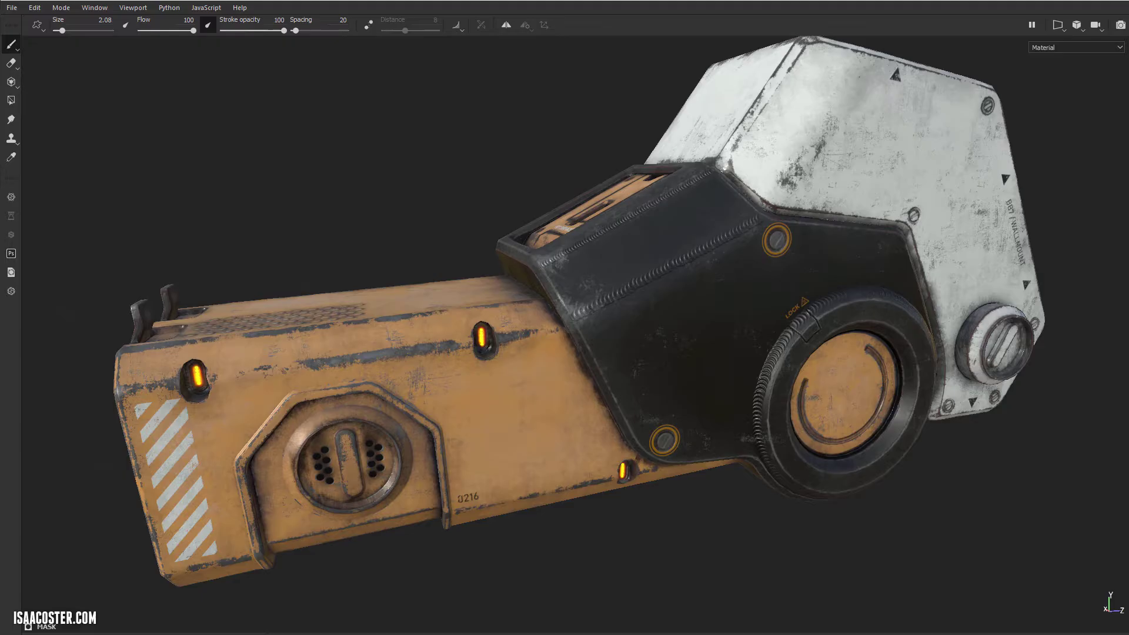
pyautogui.keyDown('alt'); pyautogui.moveTo(591, 274); pyautogui.dragTo(715, 281); pyautogui.keyUp('alt')
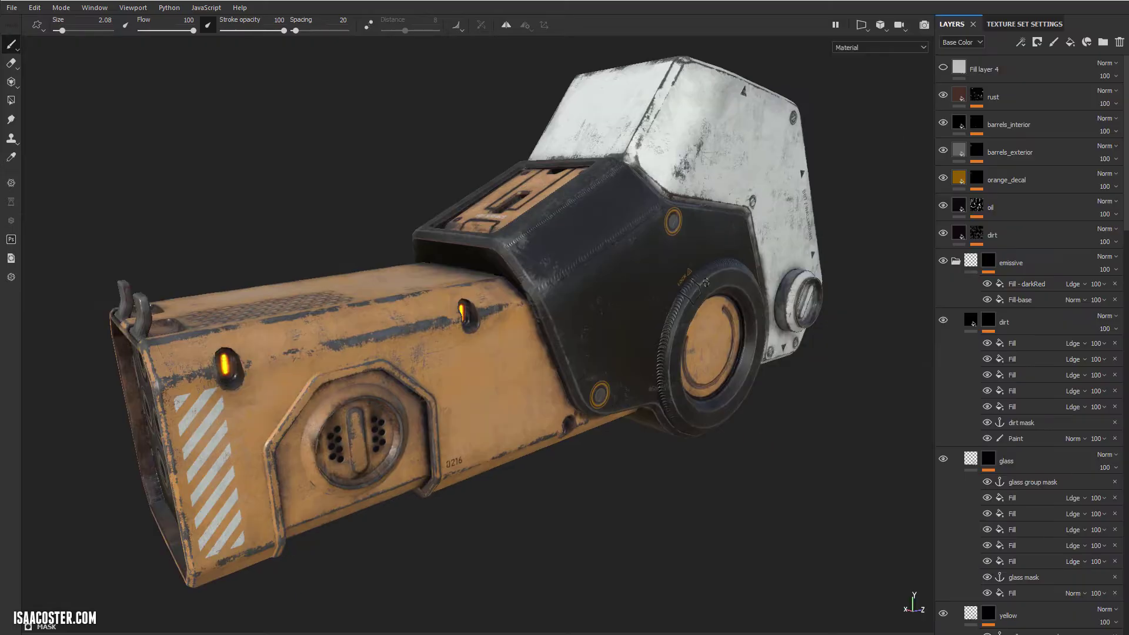
# - Review the layer stack down to the base metal folder and inspect the paint effect on its dirt layer
pyautogui.scroll(-3, 958, 359)
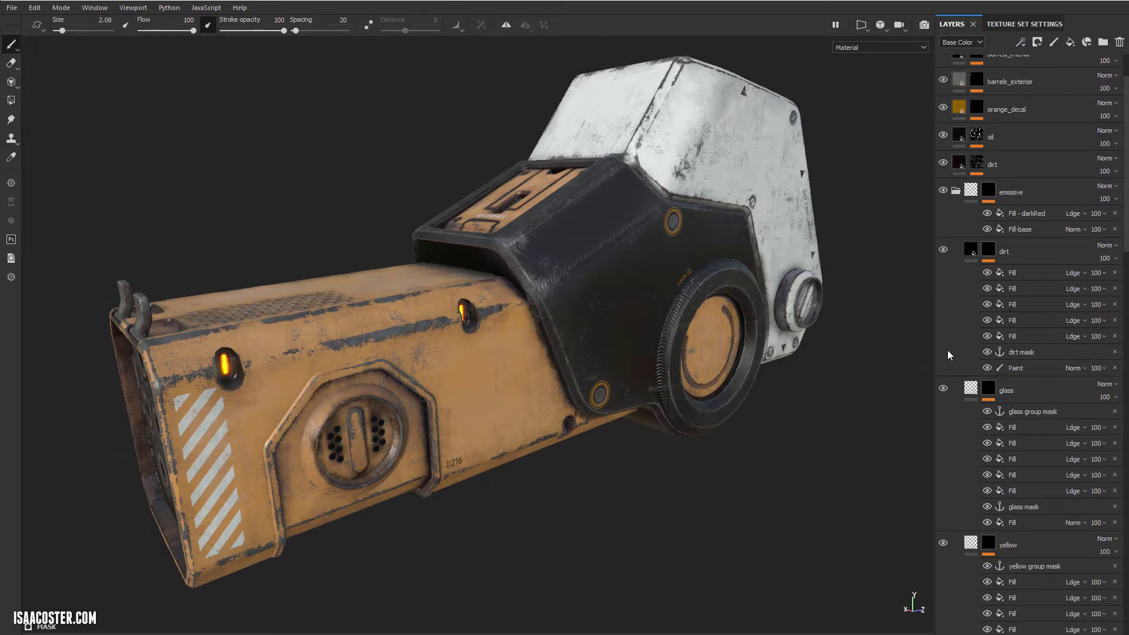
pyautogui.scroll(-15, 1021, 328)
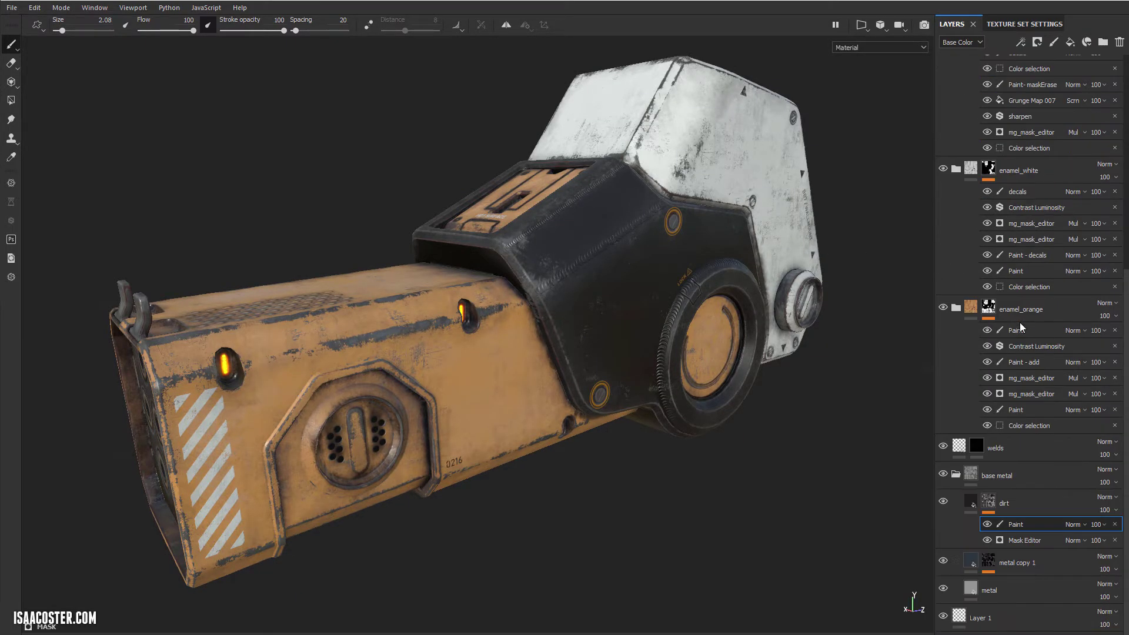
pyautogui.click(956, 475)
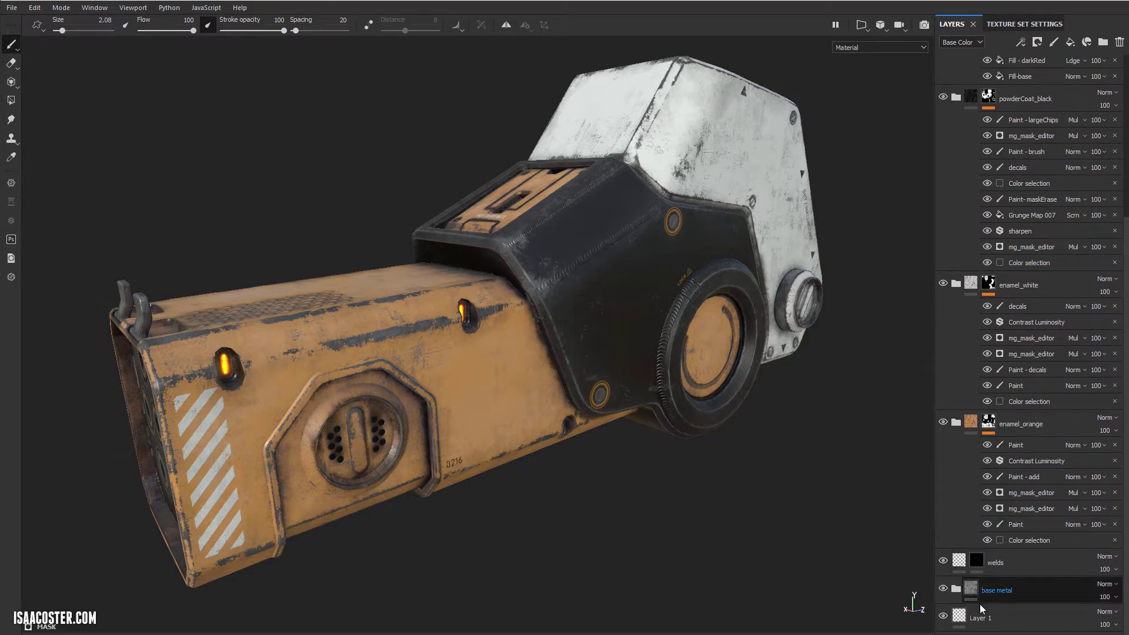
pyautogui.keyDown('alt'); pyautogui.moveTo(662, 454); pyautogui.dragTo(588, 391); pyautogui.keyUp('alt')
pyautogui.click(955, 588)
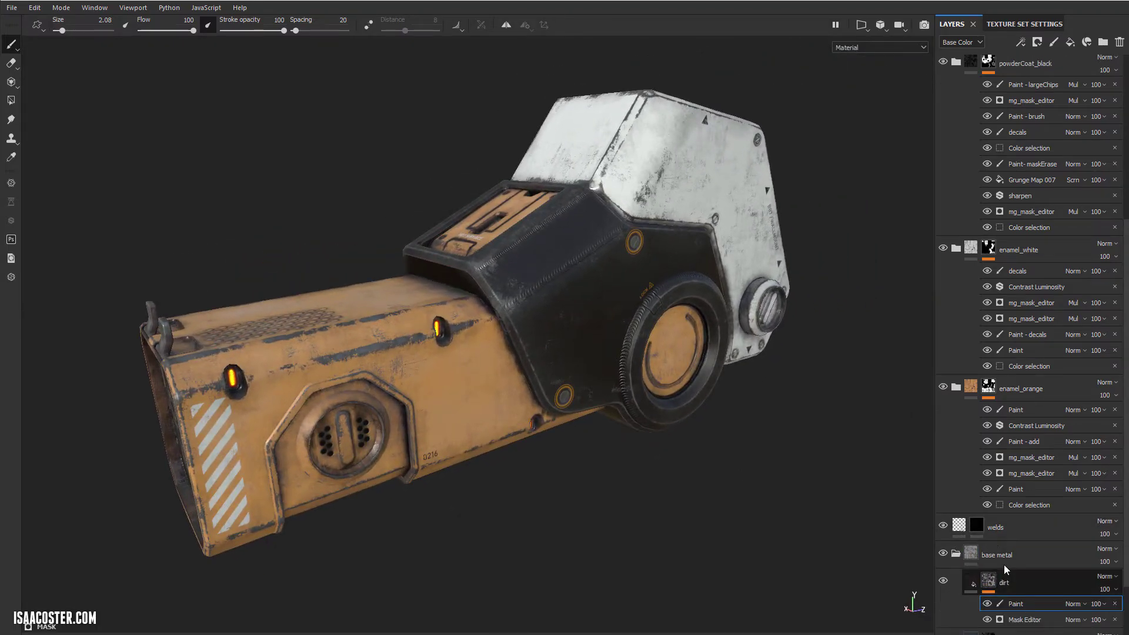
pyautogui.click(1005, 605)
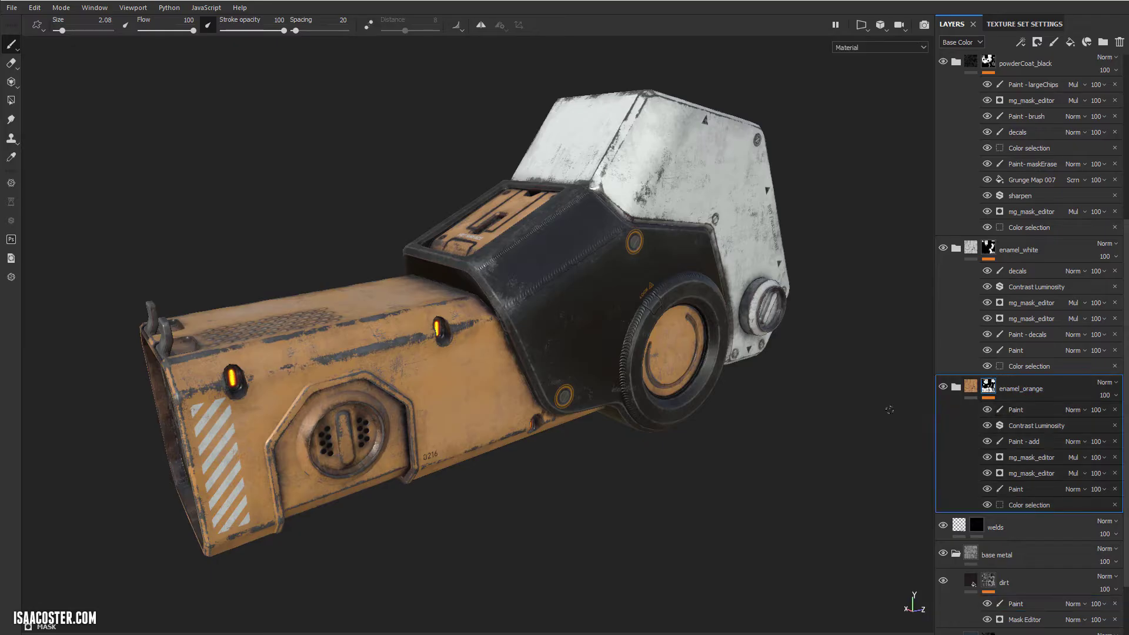
# - Select the enamel_orange, enamel_white and powderCoat_black folders in turn to review the paint coats
pyautogui.click(1020, 389)
pyautogui.click(1021, 256)
pyautogui.scroll(2, 1040, 264)
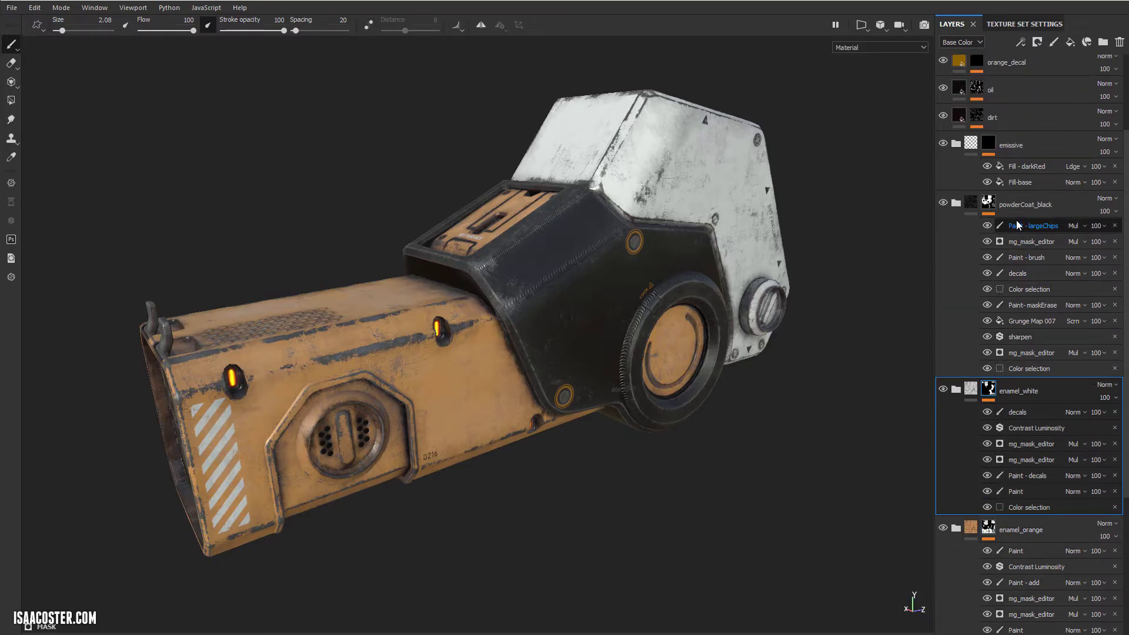
pyautogui.click(1008, 209)
pyautogui.keyDown('alt'); pyautogui.moveTo(877, 333); pyautogui.dragTo(859, 316); pyautogui.keyUp('alt')
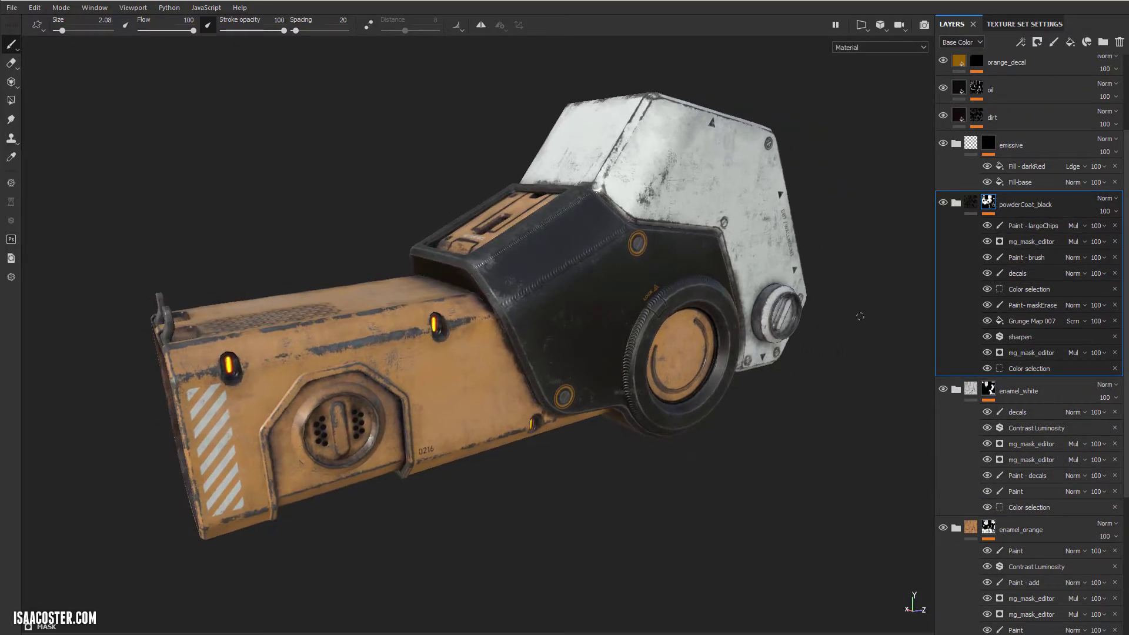
# - Expand the emissive folder and select the lowest light-edge Fill effect on its yellow layer's mask
pyautogui.click(1058, 141)
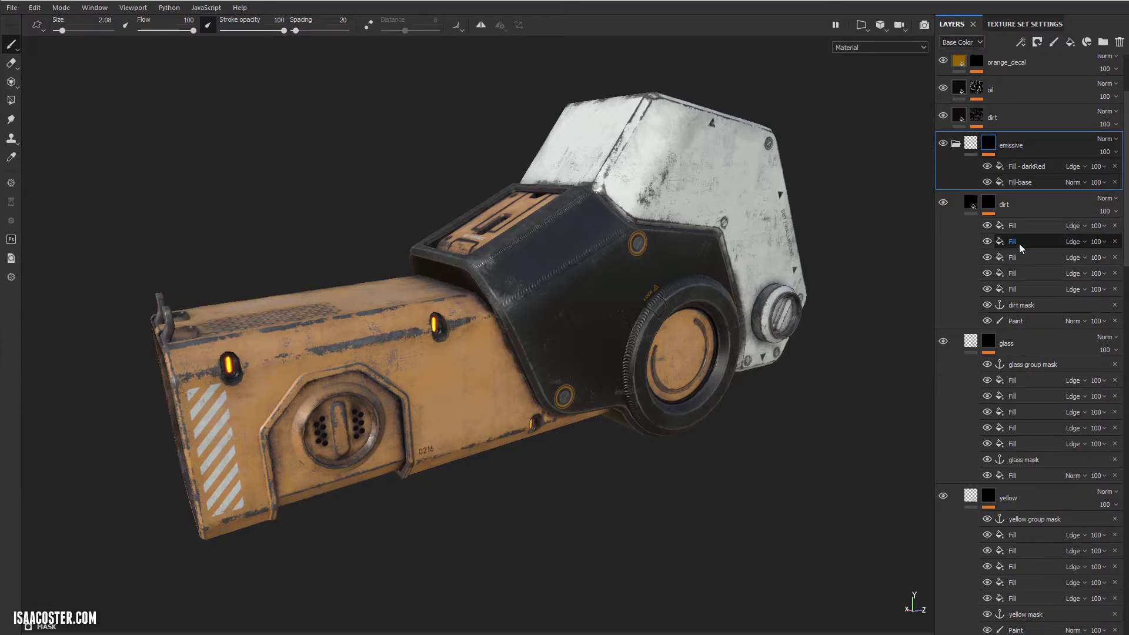
pyautogui.scroll(-5, 940, 335)
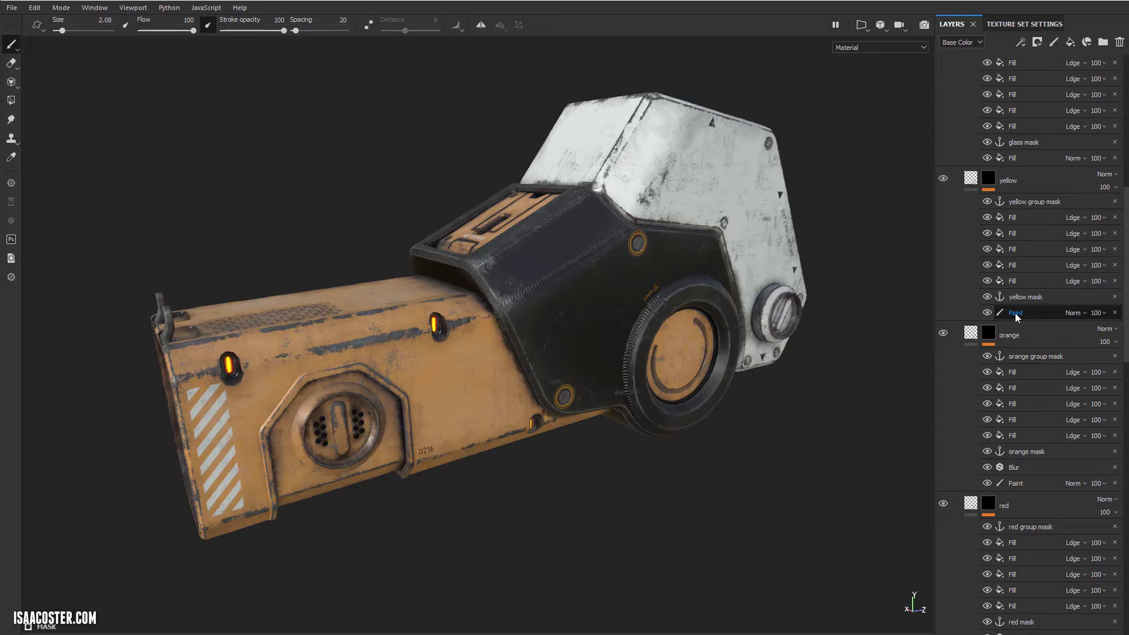
pyautogui.click(1027, 280)
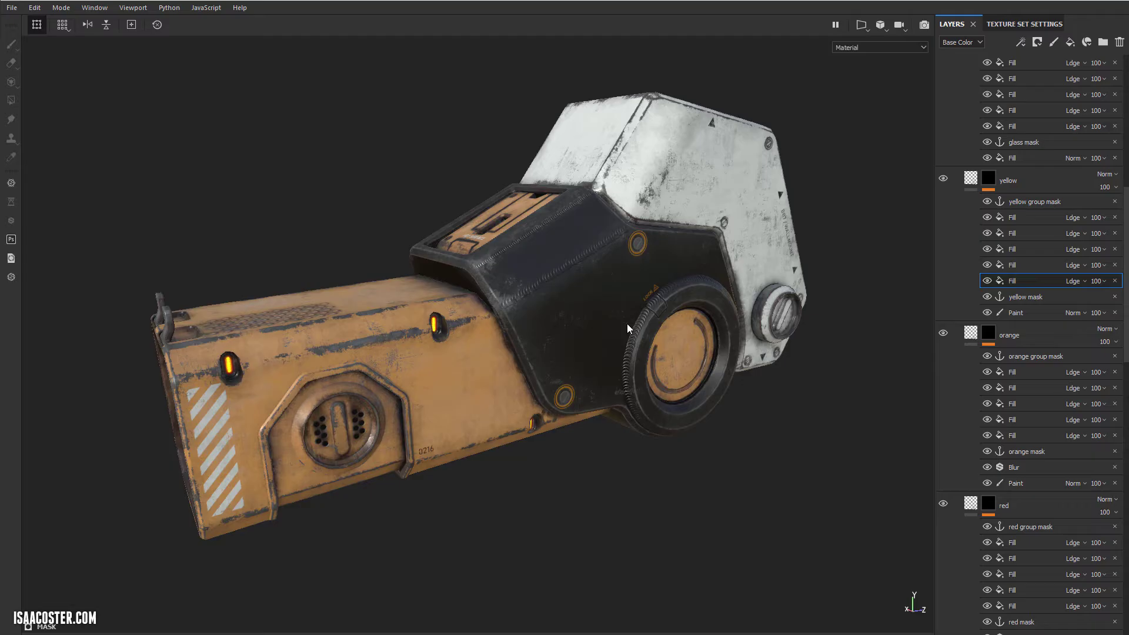
# - Inspect the orange barrel's emissive lights up close and show the texture in 2D only to examine the UV layout
pyautogui.keyDown('alt'); pyautogui.moveTo(602, 321); pyautogui.dragTo(499, 276); pyautogui.keyUp('alt')
pyautogui.keyDown('alt'); pyautogui.moveTo(499, 276); pyautogui.dragTo(625, 390, button='right'); pyautogui.keyUp('alt')
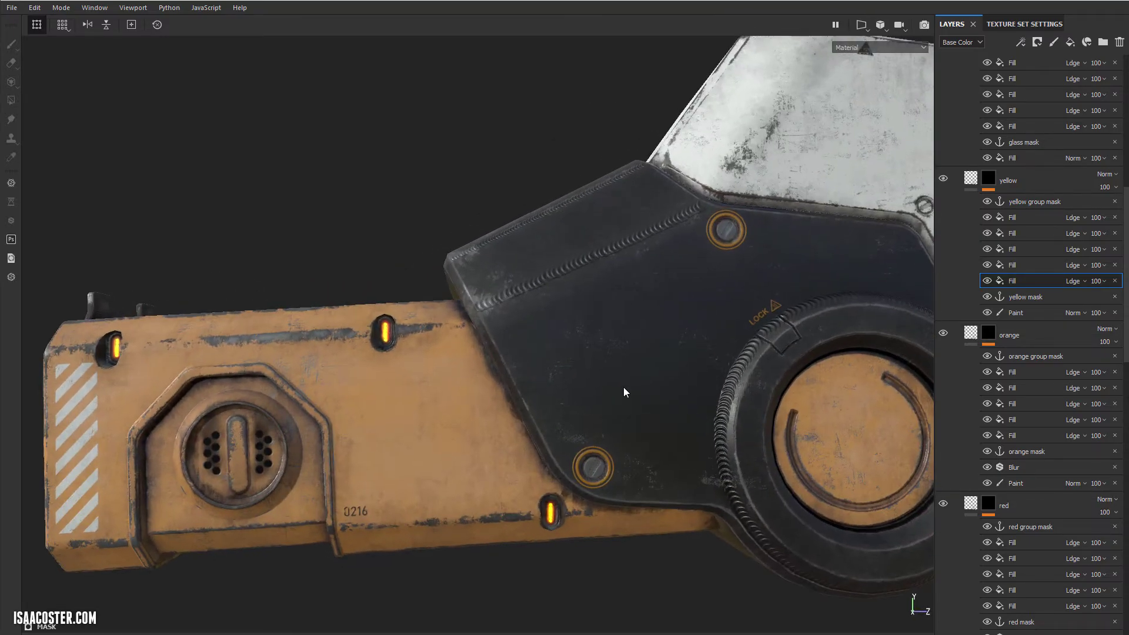
pyautogui.keyDown('alt'); pyautogui.moveTo(625, 390); pyautogui.dragTo(725, 297, button='middle'); pyautogui.keyUp('alt')
pyautogui.keyDown('alt'); pyautogui.moveTo(725, 297); pyautogui.dragTo(620, 259); pyautogui.keyUp('alt')
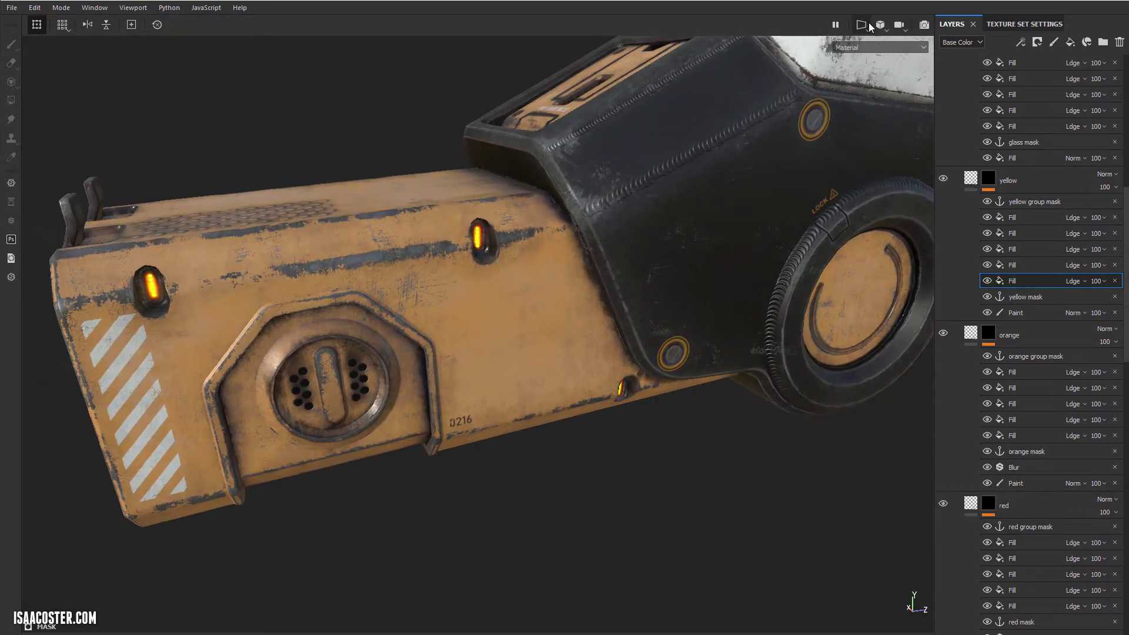
pyautogui.click(882, 26)
pyautogui.click(861, 24)
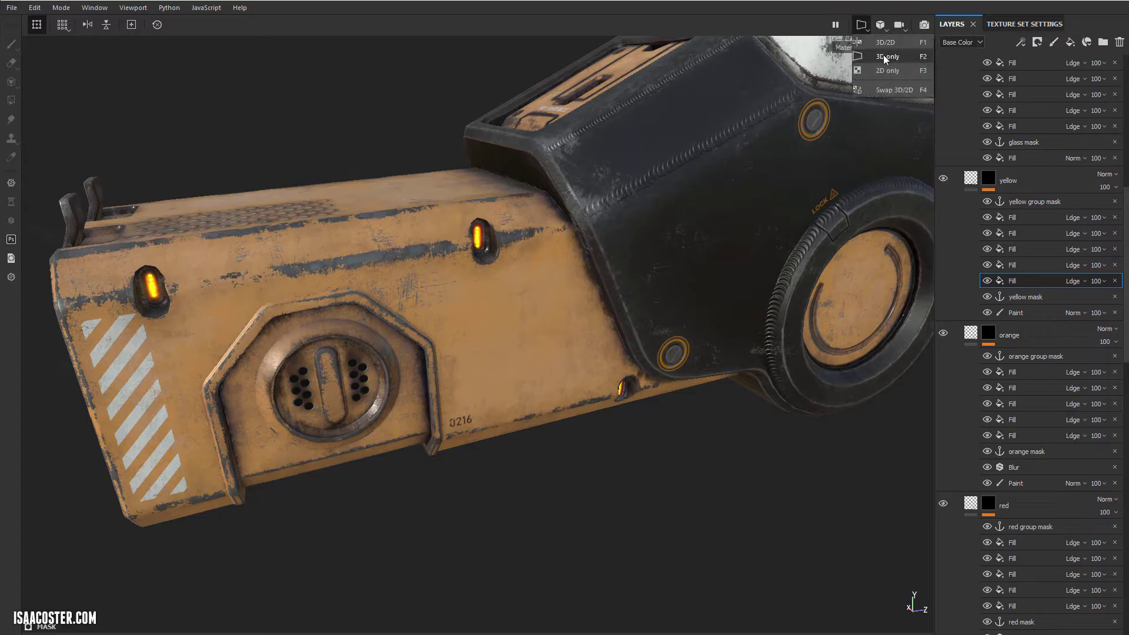
pyautogui.scroll(-10, 523, 292)
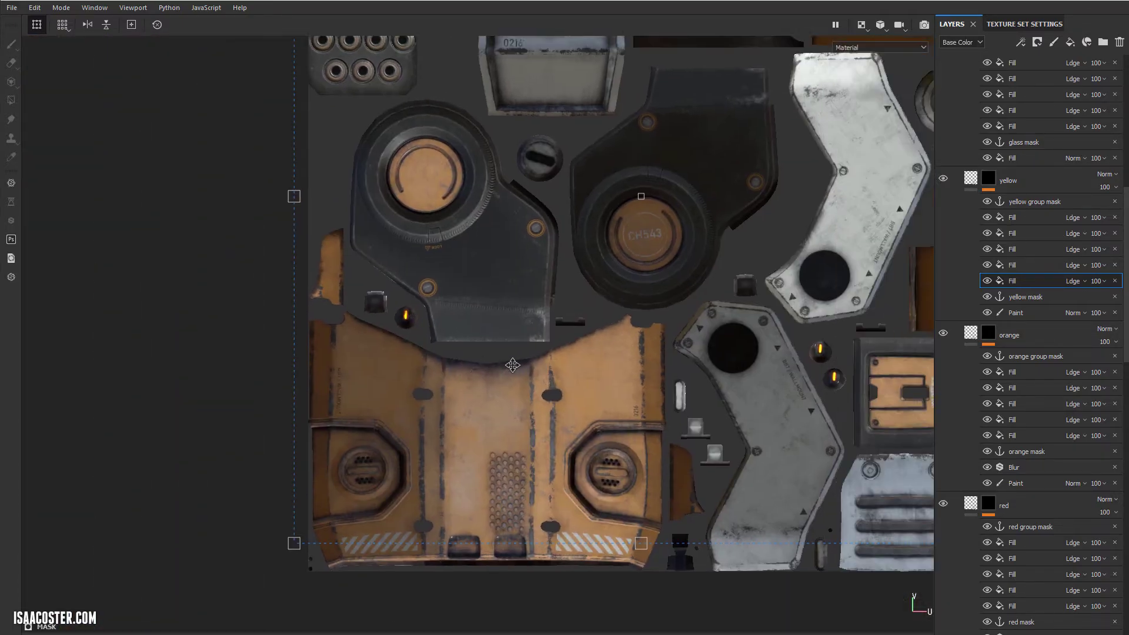
pyautogui.moveTo(512, 365); pyautogui.dragTo(385, 335, button='middle')
pyautogui.scroll(10, 1032, 228)
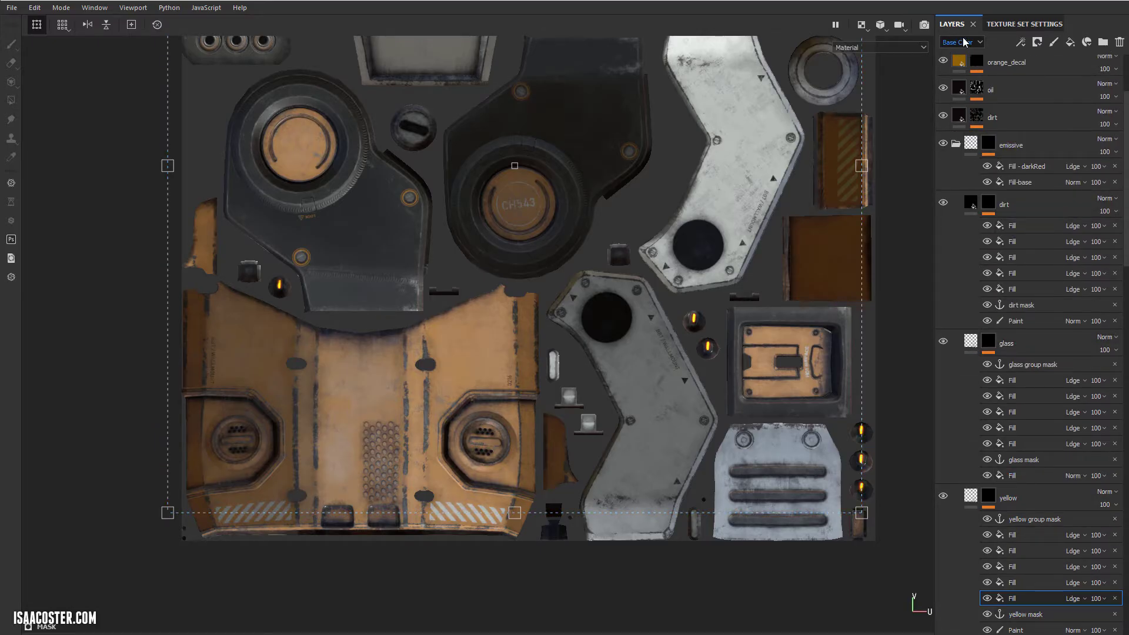
# - Return the viewport to 3D only and view the model from its open barrel end
pyautogui.click(884, 30)
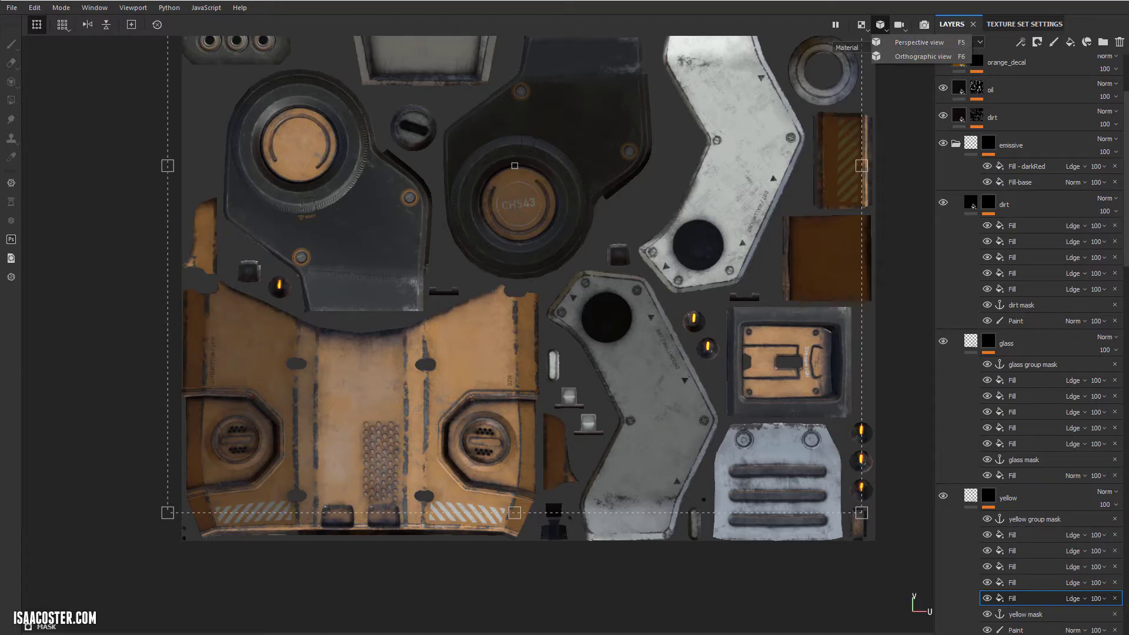
pyautogui.click(861, 25)
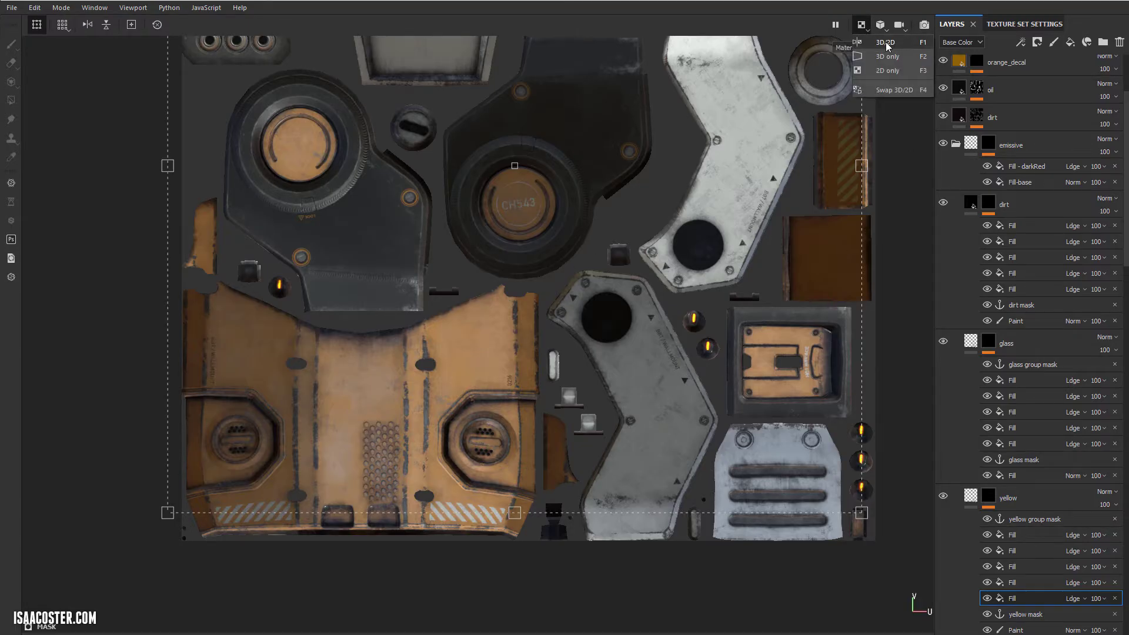
pyautogui.click(902, 56)
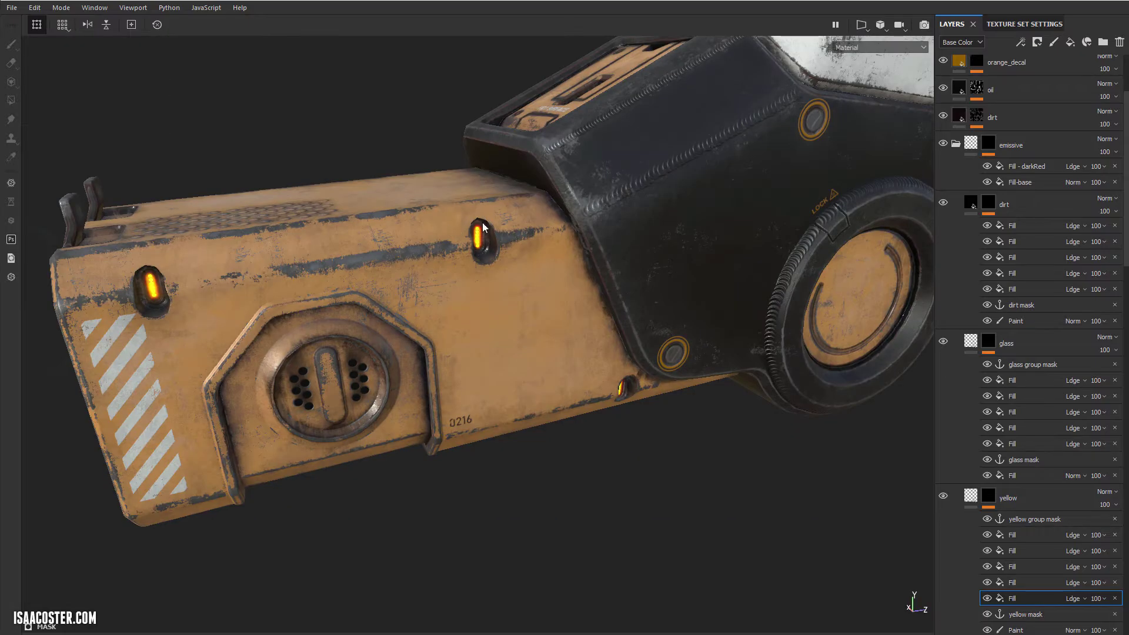
pyautogui.moveTo(647, 188)
pyautogui.keyDown('alt'); pyautogui.mouseDown()
pyautogui.moveTo(594, 214)
pyautogui.moveTo(623, 221)
pyautogui.moveTo(605, 241)
pyautogui.mouseUp(); pyautogui.keyUp('alt')
# - Select the dirt layer inside the emissive folder and collapse the folder
pyautogui.scroll(-2, 594, 213)
pyautogui.click(1027, 206)
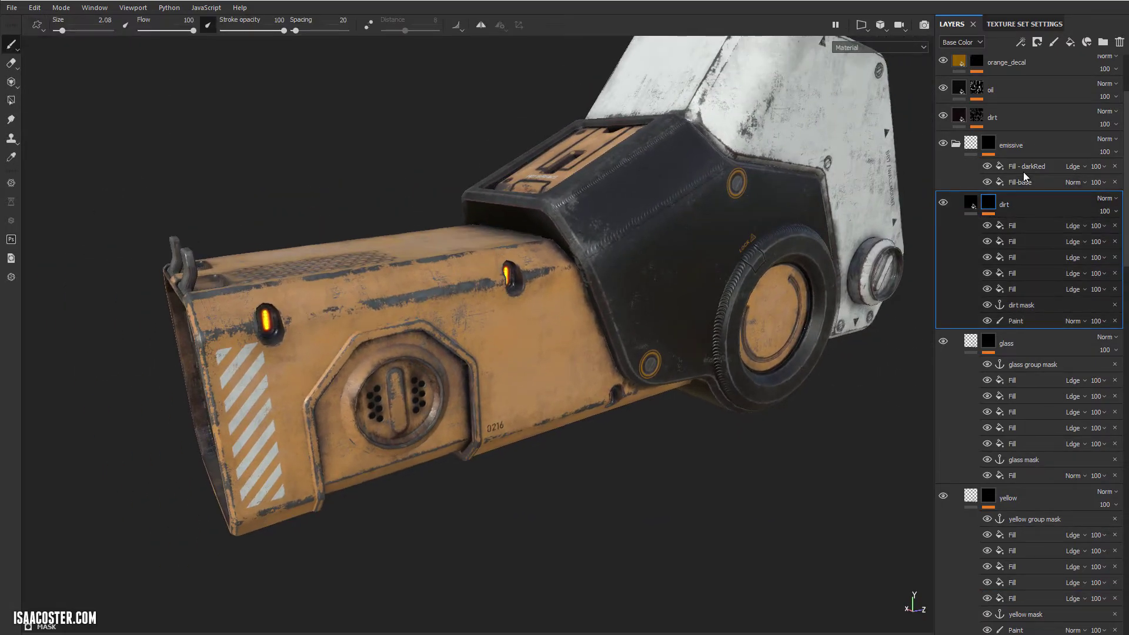
pyautogui.scroll(2, 1025, 170)
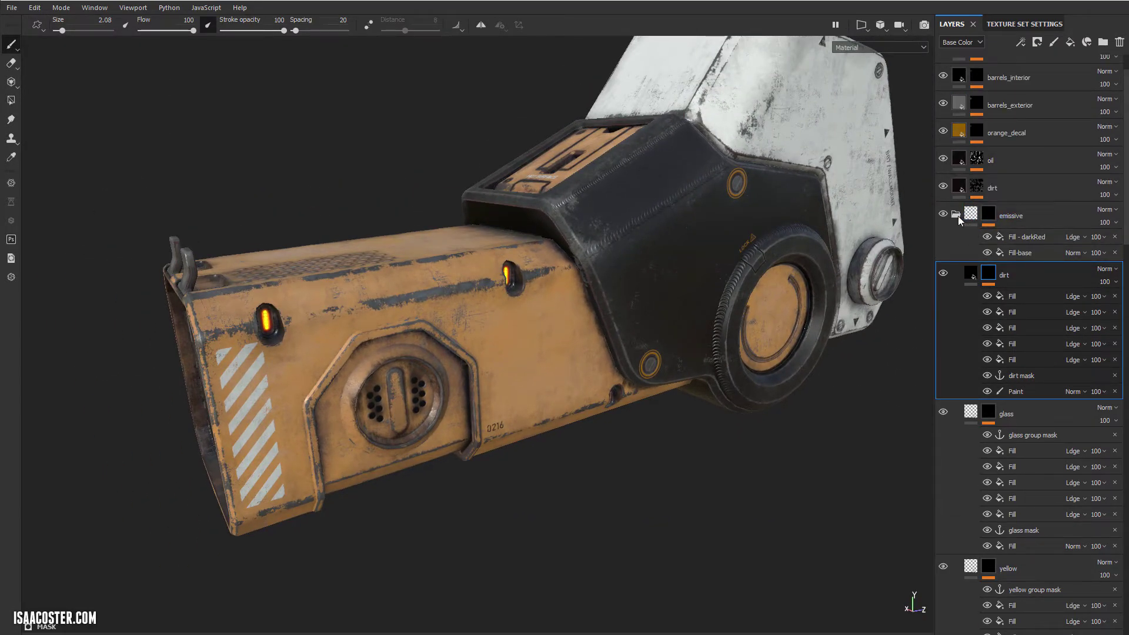
pyautogui.click(957, 215)
# - Select the dirt layer above the emissive folder and reveal the effects on its mask
pyautogui.click(1008, 189)
pyautogui.keyDown('alt'); pyautogui.moveTo(676, 346); pyautogui.dragTo(869, 190); pyautogui.keyUp('alt')
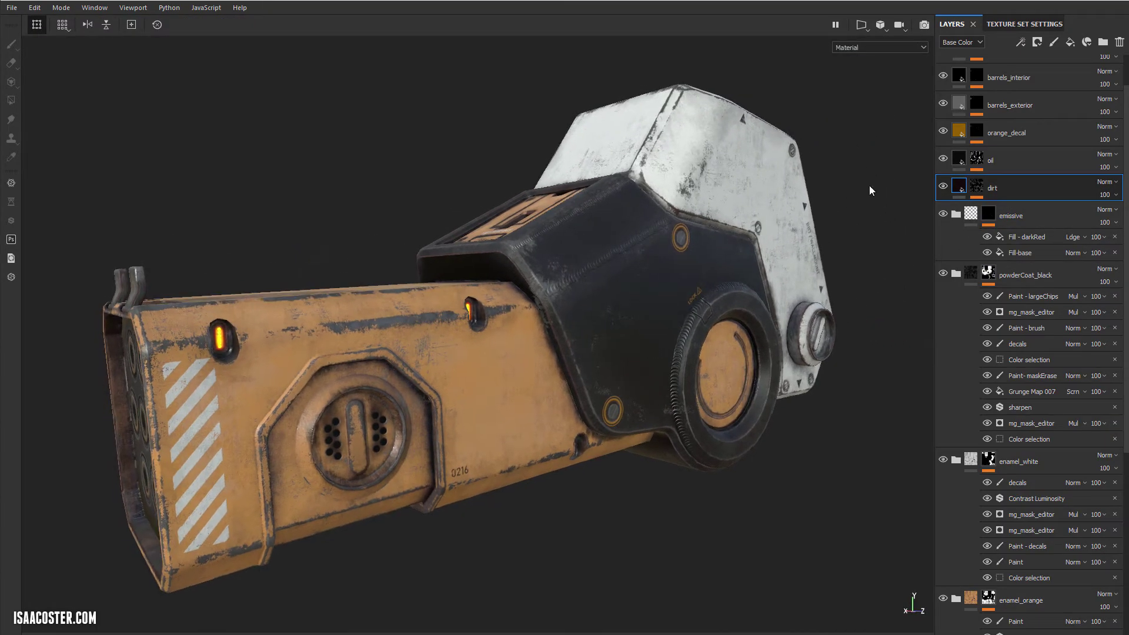
pyautogui.click(977, 186)
pyautogui.click(978, 194)
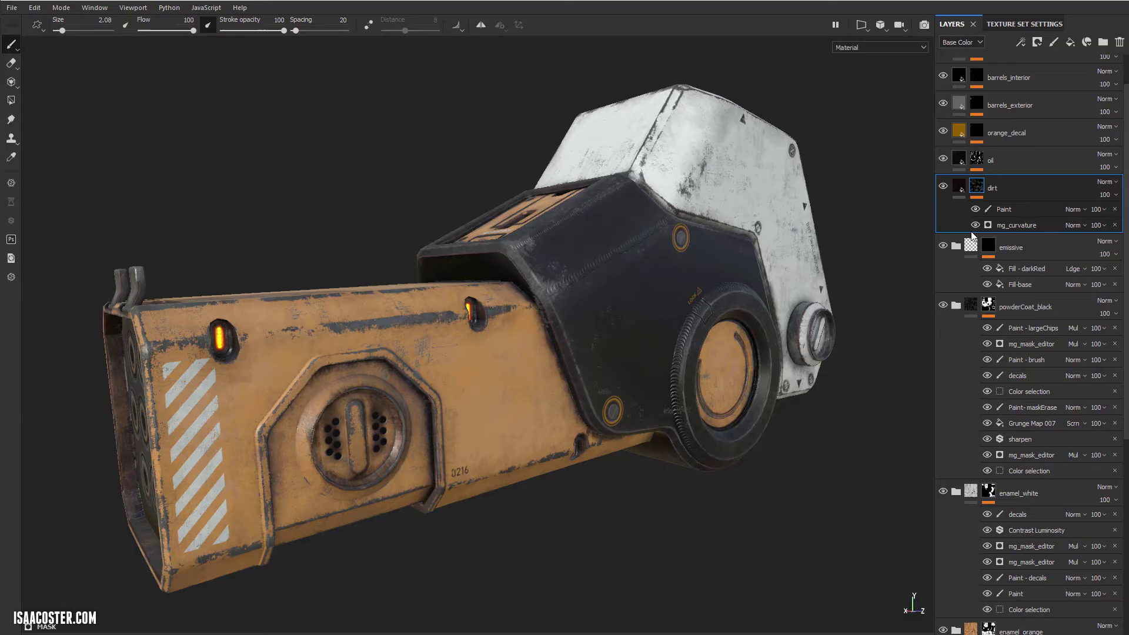
# - Toggle the dirt layer's visibility repeatedly to compare the model with and without the dirt
pyautogui.keyDown('alt'); pyautogui.moveTo(685, 249); pyautogui.dragTo(682, 258); pyautogui.keyUp('alt')
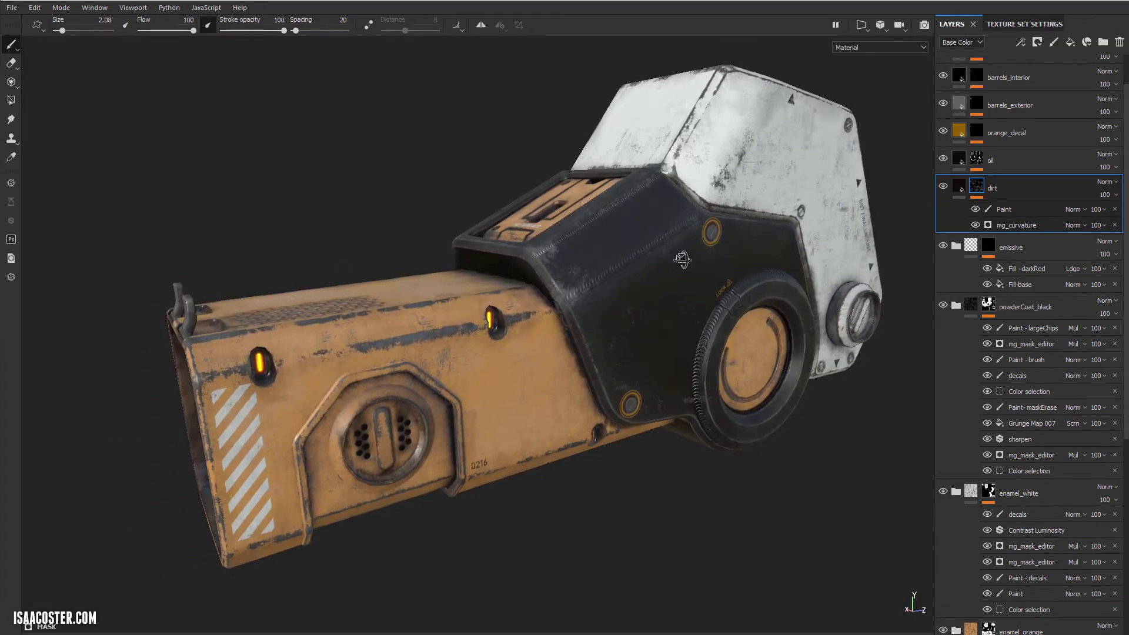
pyautogui.keyDown('shift'); pyautogui.moveTo(682, 258); pyautogui.dragTo(689, 257, button='right'); pyautogui.keyUp('shift')
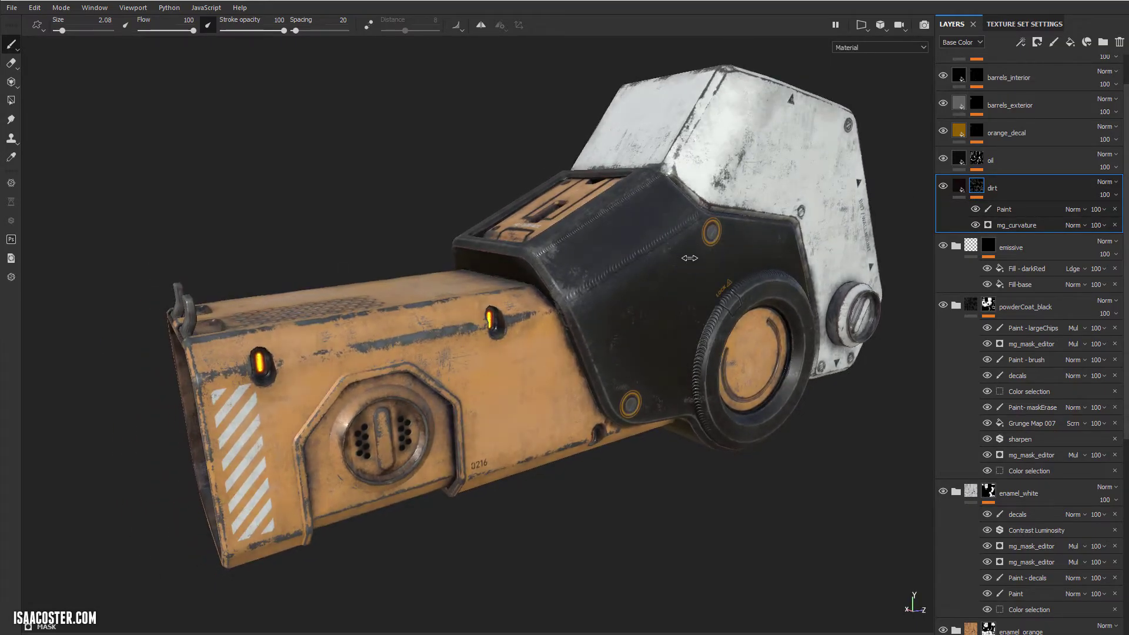
pyautogui.click(942, 188)
pyautogui.click(942, 188)
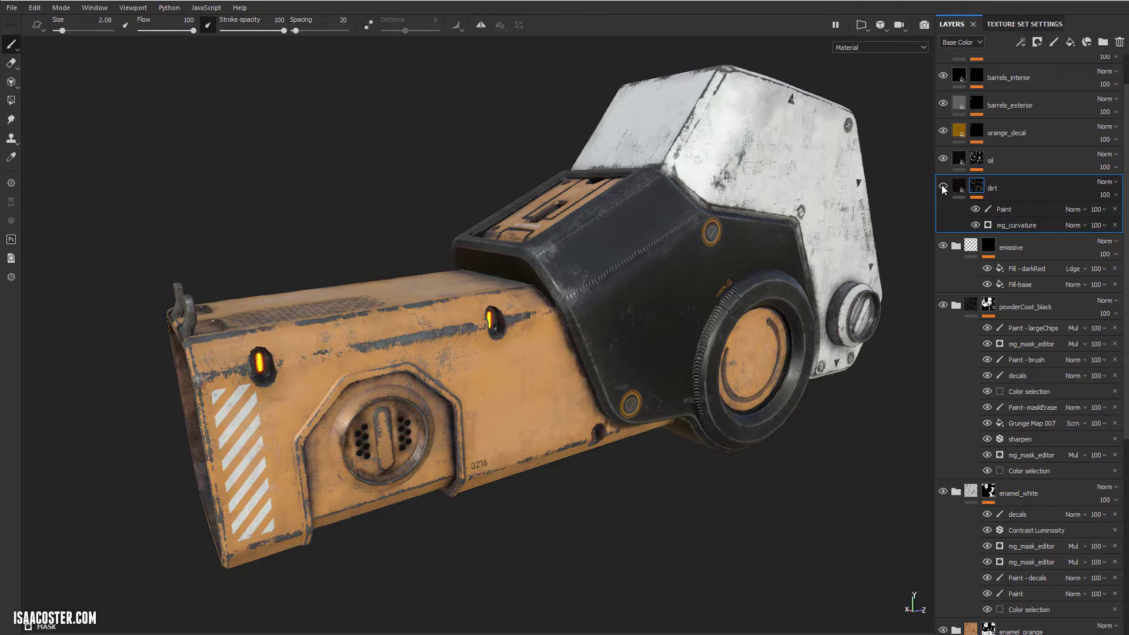
pyautogui.click(942, 188)
pyautogui.click(943, 189)
pyautogui.click(942, 188)
pyautogui.click(943, 188)
pyautogui.keyDown('alt'); pyautogui.moveTo(692, 233); pyautogui.dragTo(668, 234); pyautogui.keyUp('alt')
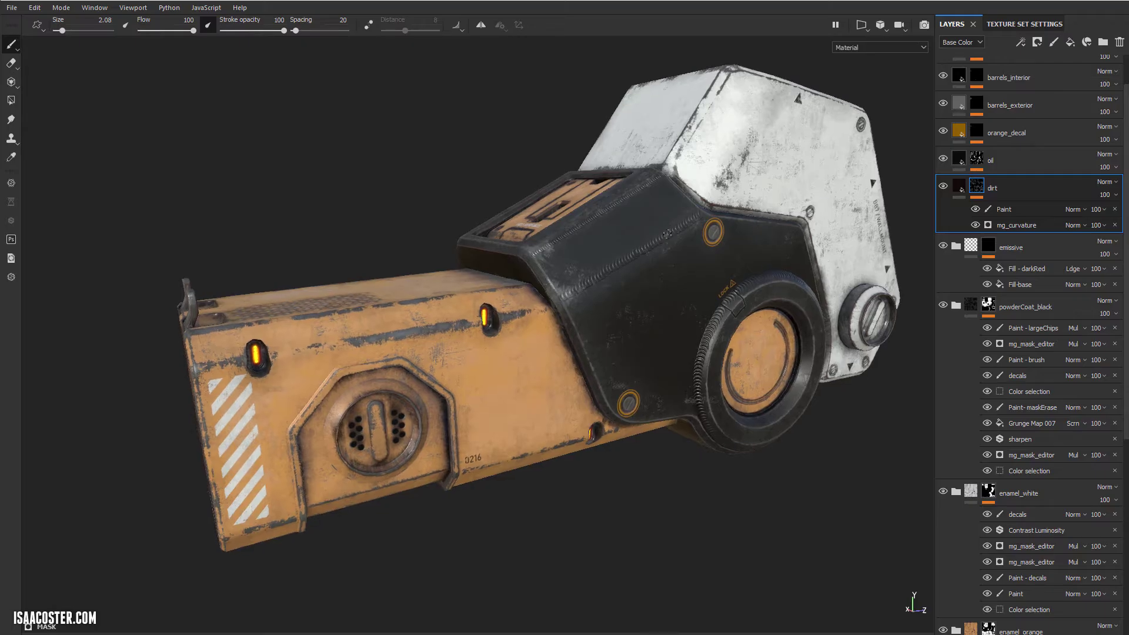
pyautogui.click(942, 188)
pyautogui.click(943, 188)
# - Check the oil layer's visibility effect and examine the orange barrel and black panel up close under rotated lighting
pyautogui.keyDown('alt'); pyautogui.moveTo(591, 295); pyautogui.dragTo(675, 314, button='right'); pyautogui.keyUp('alt')
pyautogui.keyDown('alt'); pyautogui.moveTo(675, 314); pyautogui.dragTo(903, 195); pyautogui.keyUp('alt')
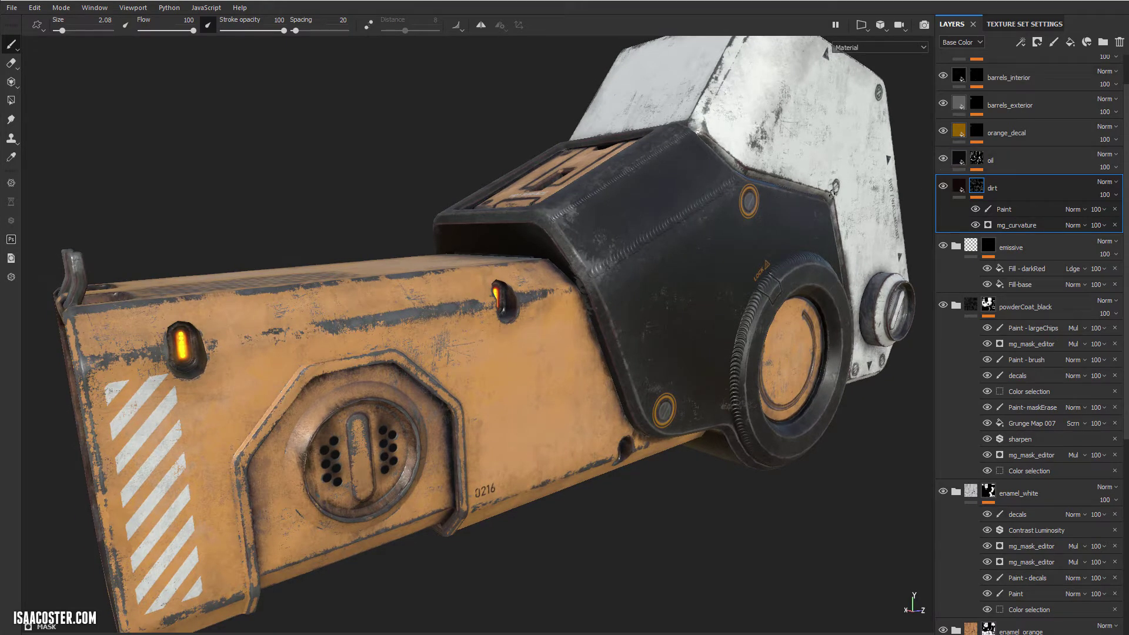
pyautogui.click(943, 160)
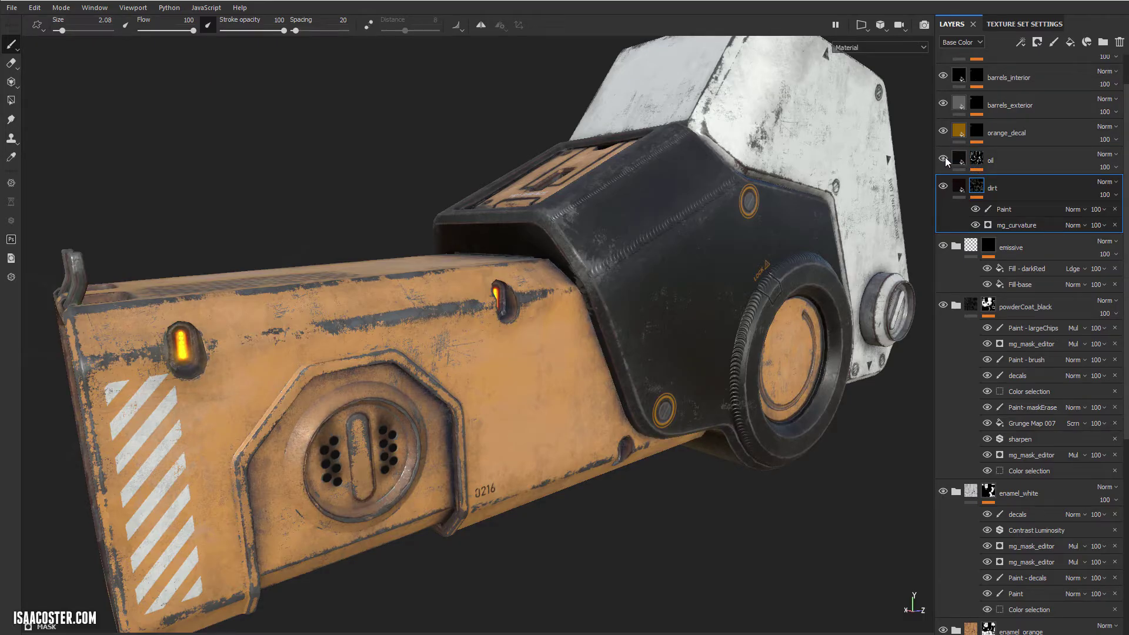
pyautogui.keyDown('alt'); pyautogui.moveTo(680, 239); pyautogui.dragTo(499, 221); pyautogui.keyUp('alt')
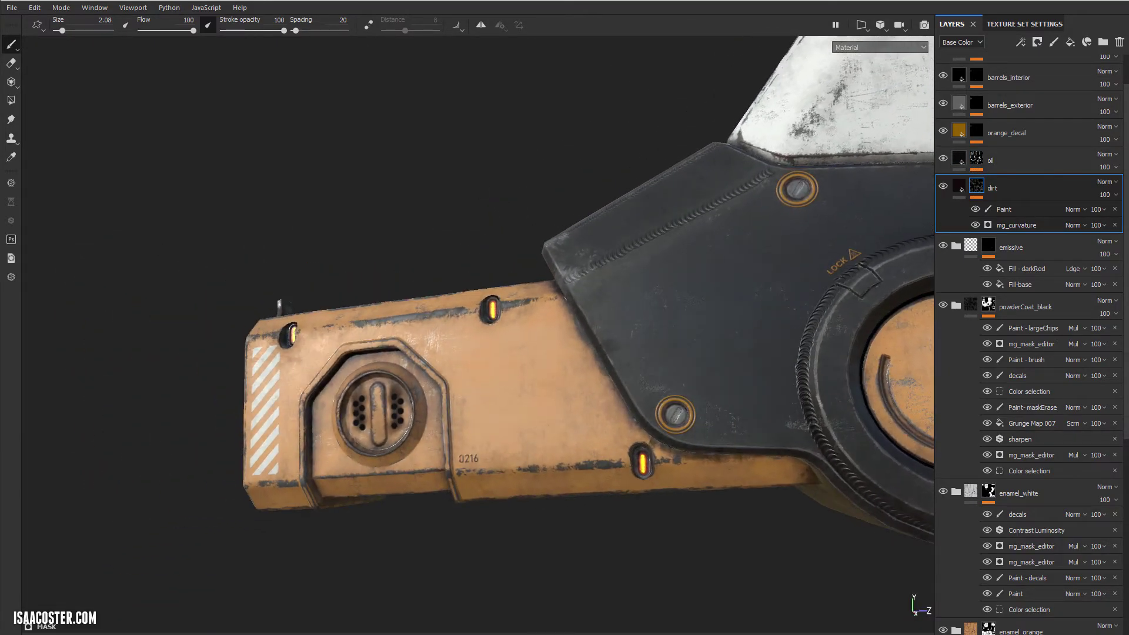
pyautogui.keyDown('alt'); pyautogui.moveTo(500, 220); pyautogui.dragTo(658, 253, button='right'); pyautogui.keyUp('alt')
pyautogui.keyDown('alt'); pyautogui.moveTo(658, 253); pyautogui.dragTo(659, 297); pyautogui.keyUp('alt')
pyautogui.moveTo(659, 297)
pyautogui.keyDown('shift'); pyautogui.mouseDown(button='right')
pyautogui.moveTo(688, 296)
pyautogui.moveTo(676, 296)
pyautogui.mouseUp(button='right'); pyautogui.keyUp('shift')
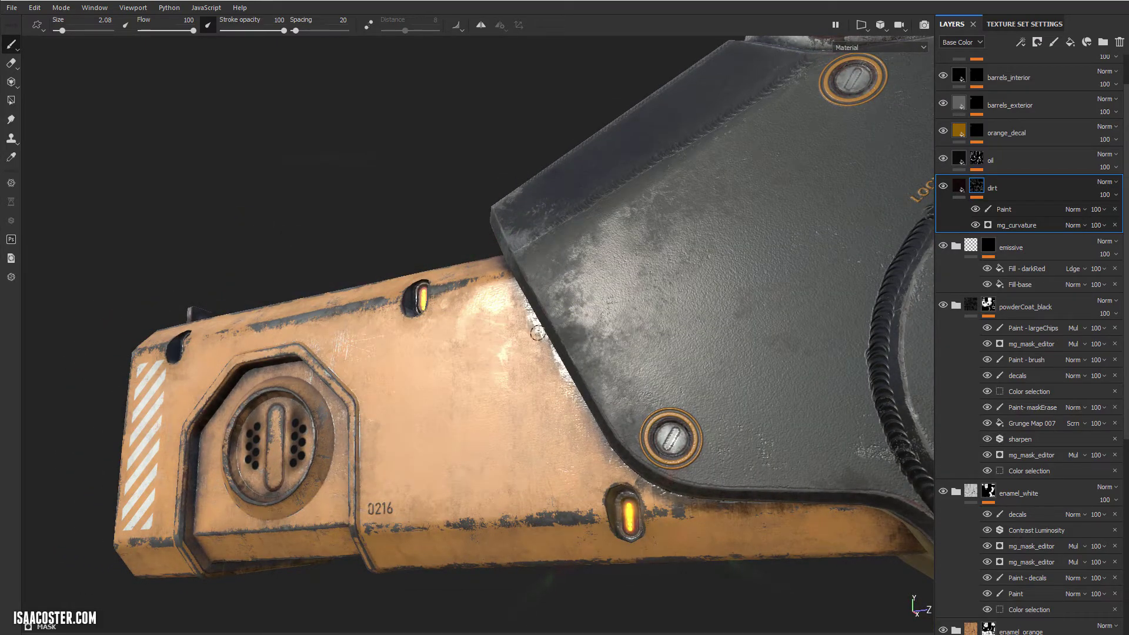
# - Select the dirt layer's fill, show its fill properties and inspect the base color
pyautogui.keyDown('alt'); pyautogui.moveTo(529, 367); pyautogui.dragTo(655, 382); pyautogui.keyUp('alt')
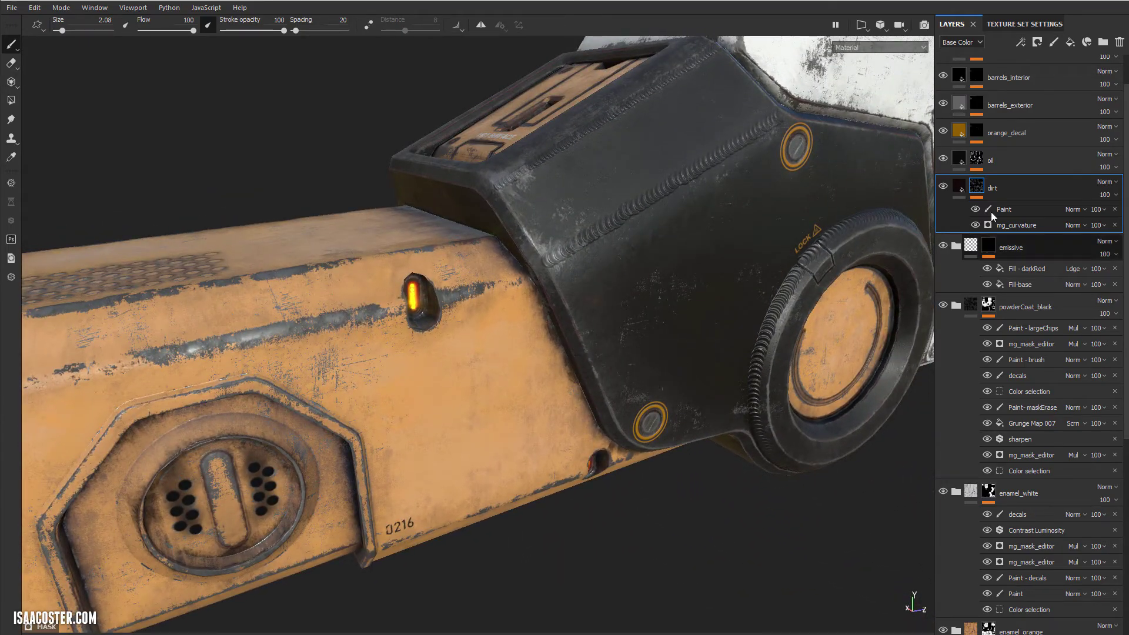
pyautogui.click(959, 186)
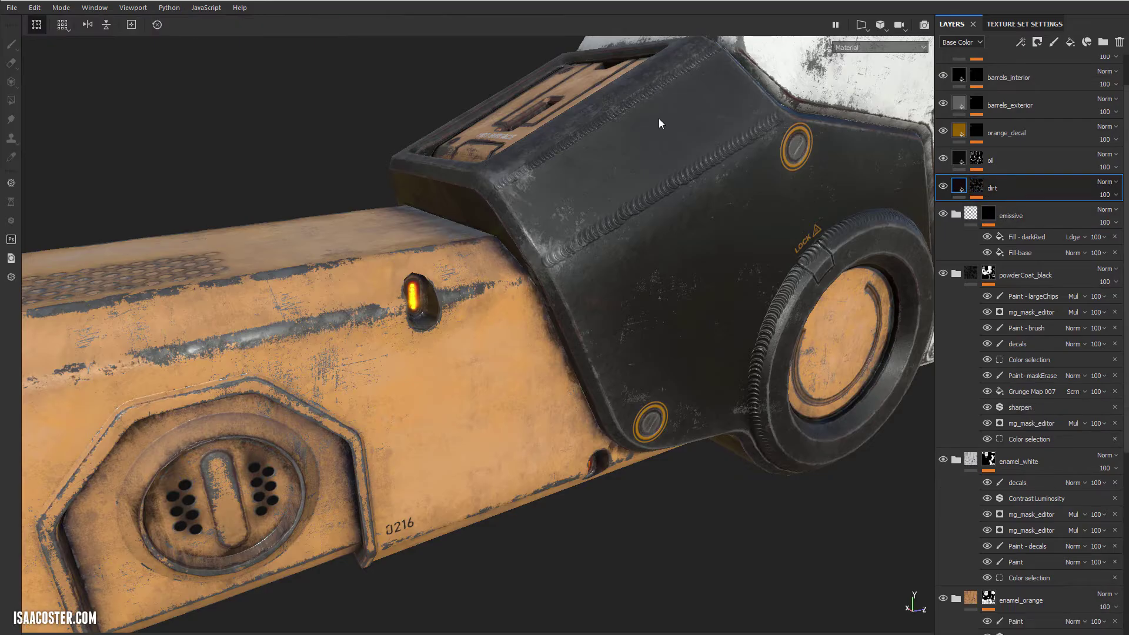
pyautogui.click(103, 8)
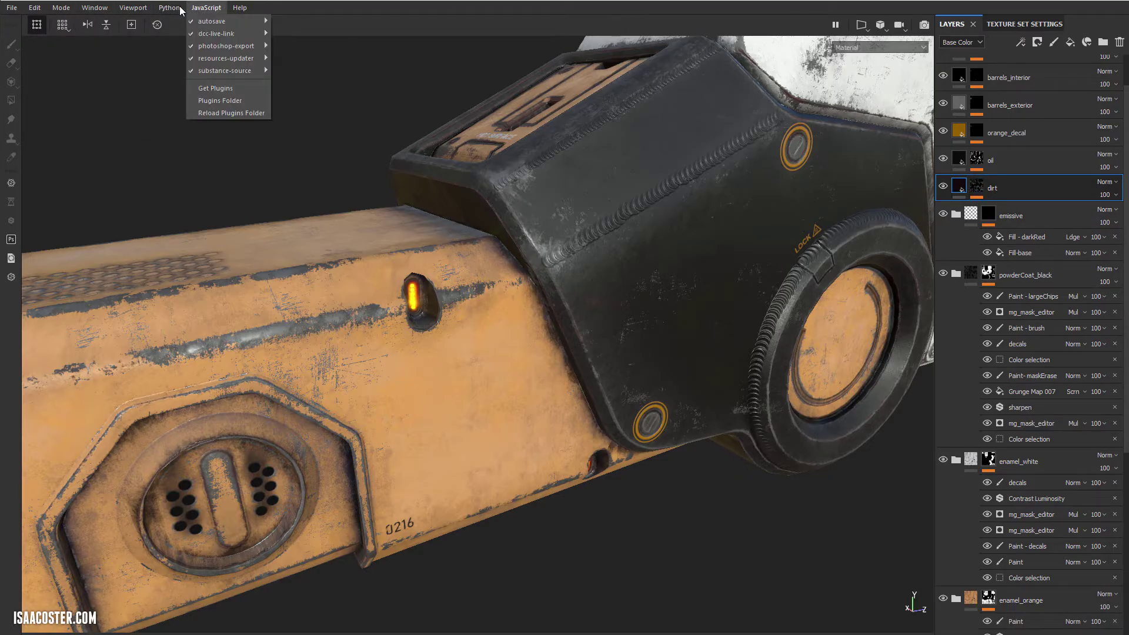
pyautogui.moveTo(93, 11)
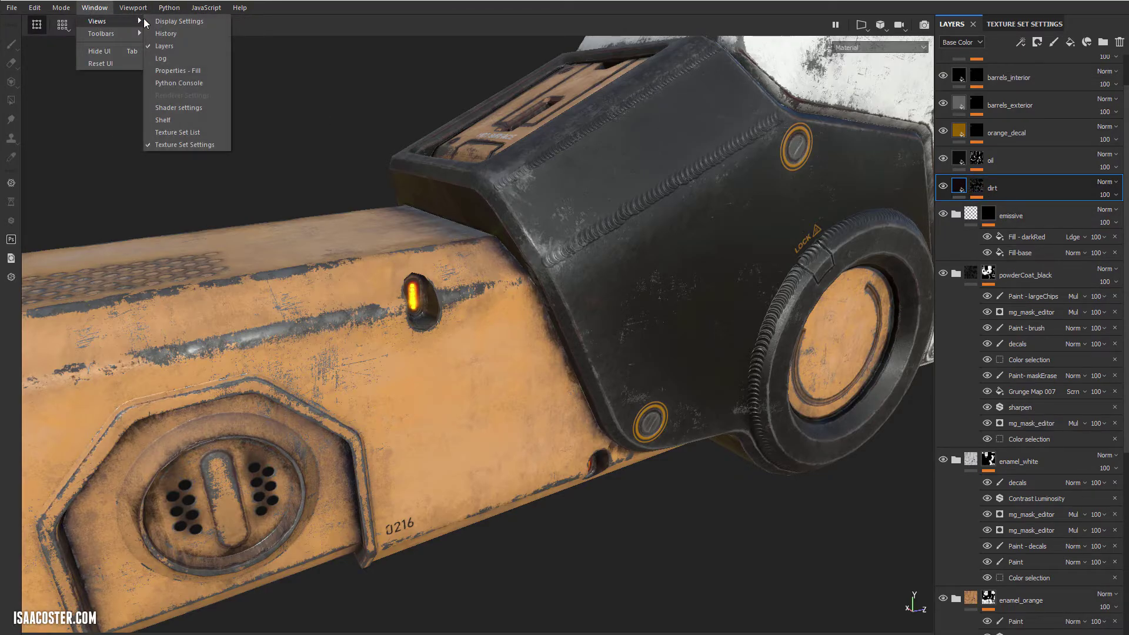
pyautogui.click(177, 70)
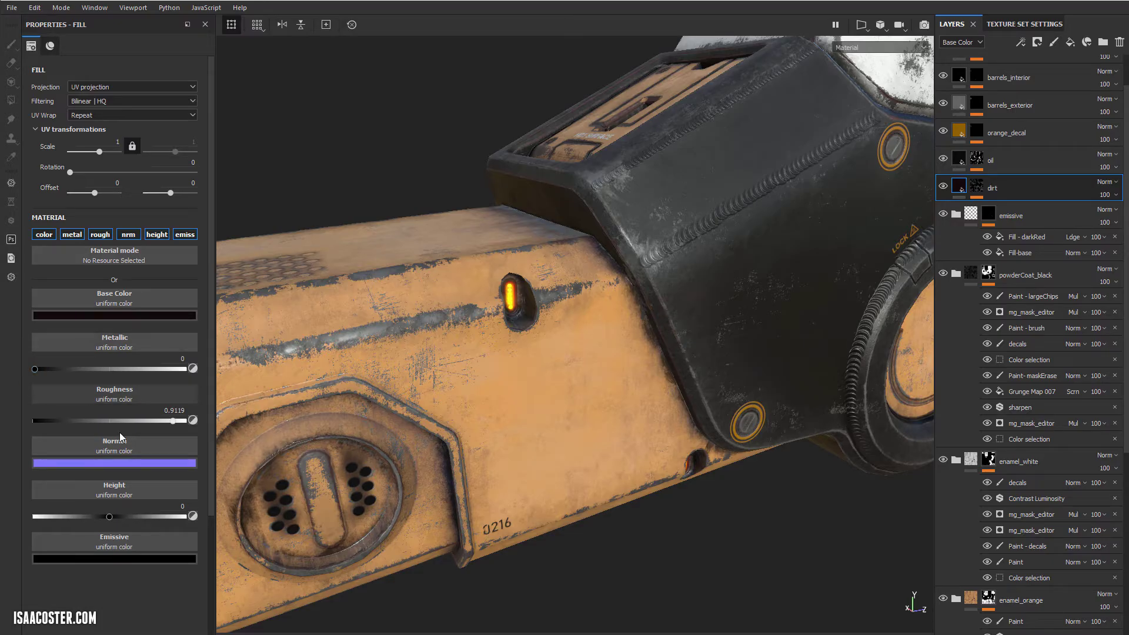
pyautogui.click(157, 316)
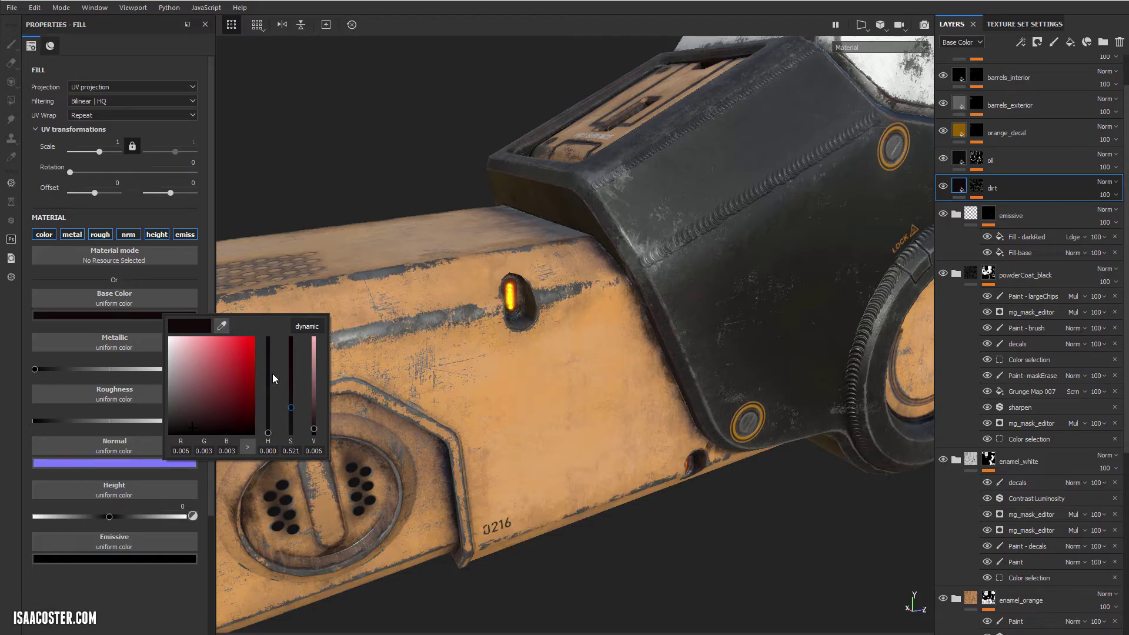
pyautogui.click(175, 278)
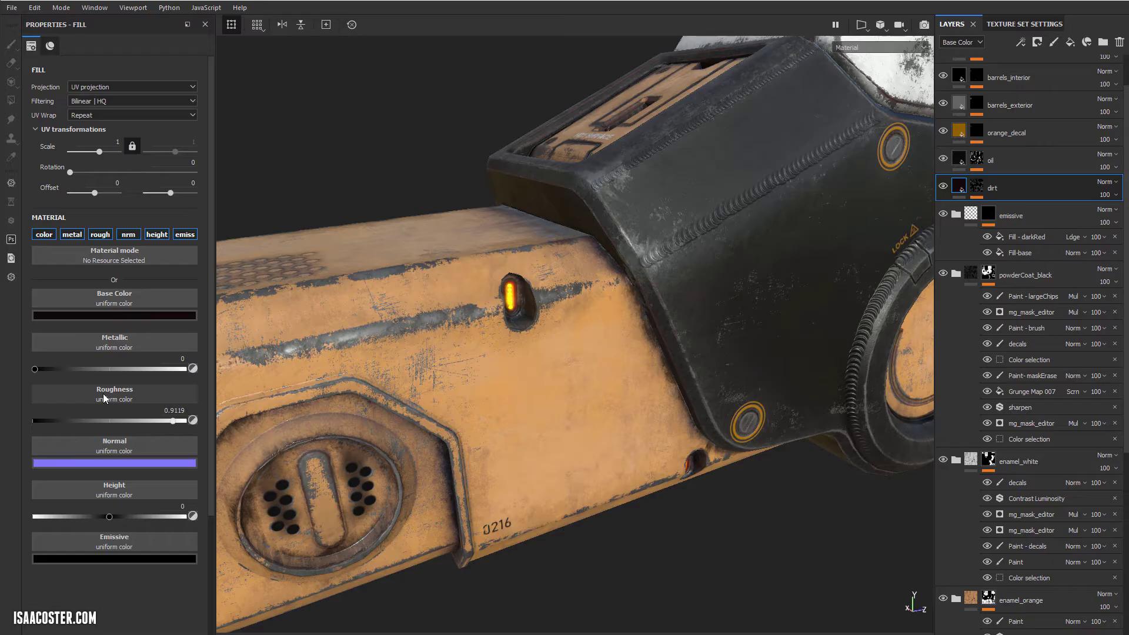
# - Turn off the normal, height and emissive channels of the dirt layer's fill
pyautogui.click(127, 235)
pyautogui.click(157, 237)
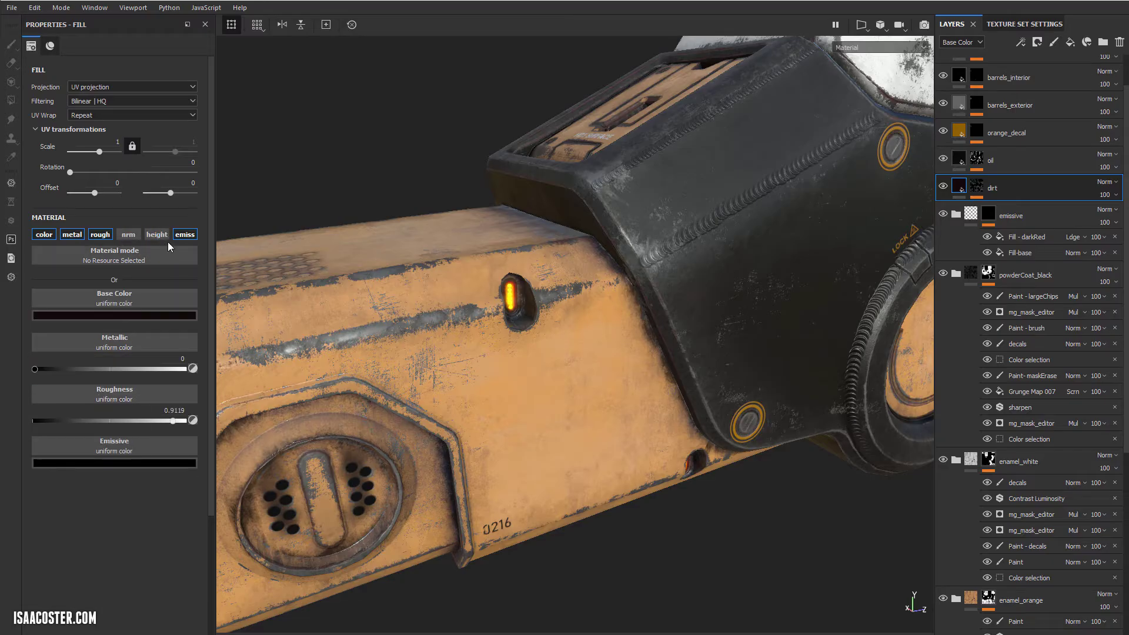
pyautogui.click(184, 235)
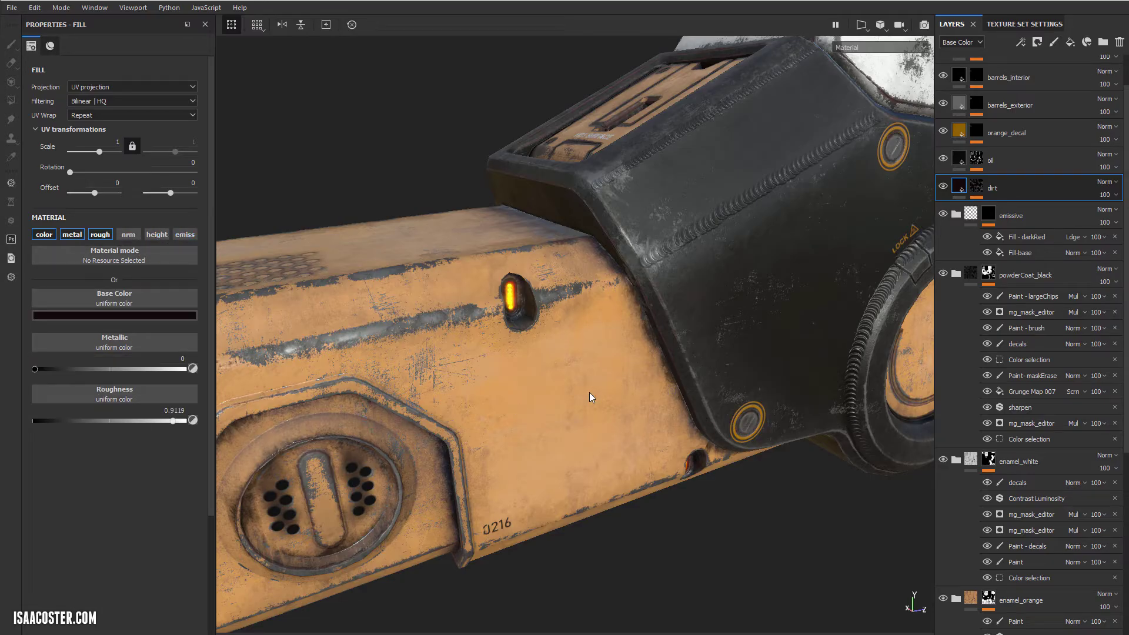
# - Examine the glowing light on the orange barrel up close and deactivate post effects in the display settings
pyautogui.keyDown('alt'); pyautogui.moveTo(591, 397); pyautogui.dragTo(667, 348, button='middle'); pyautogui.keyUp('alt')
pyautogui.keyDown('alt'); pyautogui.moveTo(668, 347); pyautogui.dragTo(629, 333); pyautogui.keyUp('alt')
pyautogui.keyDown('alt'); pyautogui.moveTo(610, 283); pyautogui.dragTo(782, 564, button='right'); pyautogui.keyUp('alt')
pyautogui.keyDown('alt'); pyautogui.moveTo(646, 353); pyautogui.dragTo(605, 335); pyautogui.keyUp('alt')
pyautogui.moveTo(1128, 88); pyautogui.dragTo(983, 87)
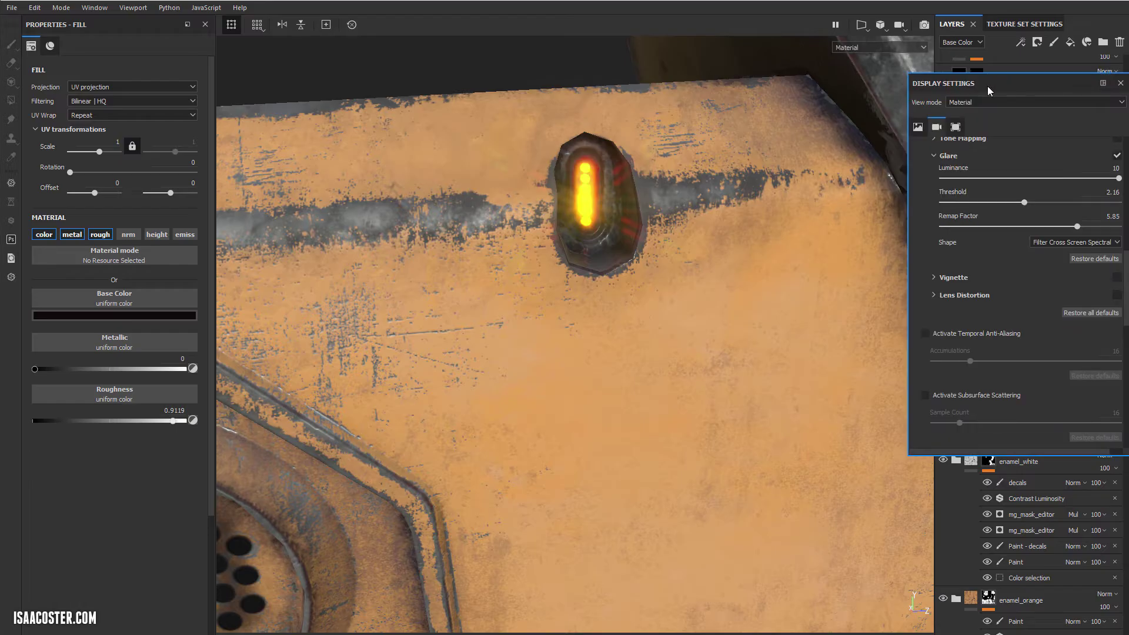
pyautogui.scroll(1, 956, 215)
pyautogui.scroll(3, 952, 214)
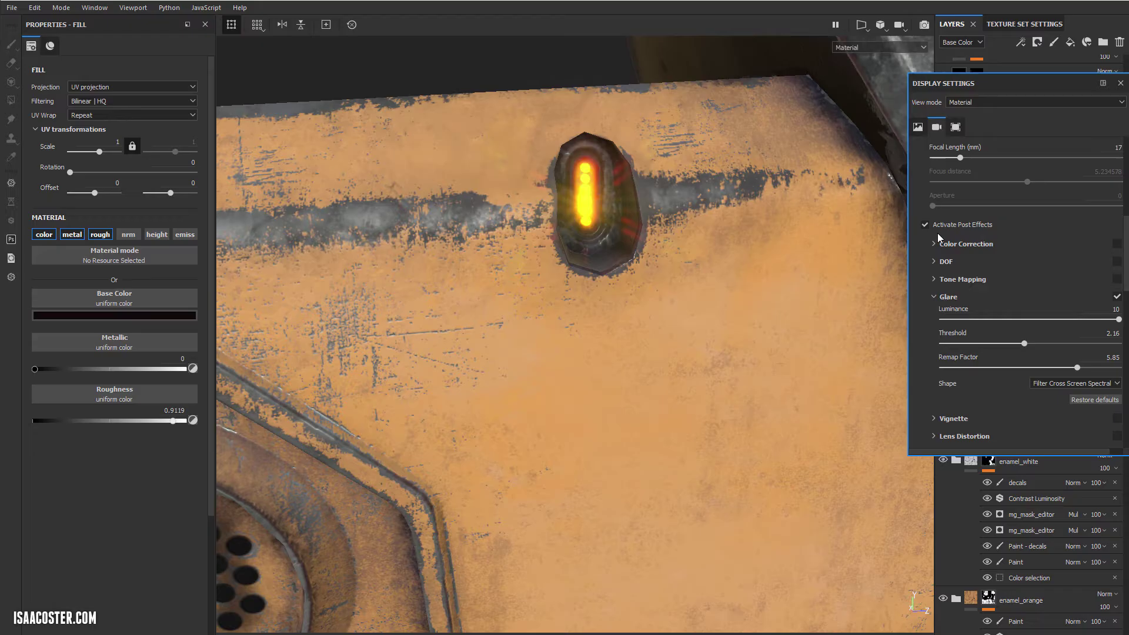
pyautogui.click(925, 224)
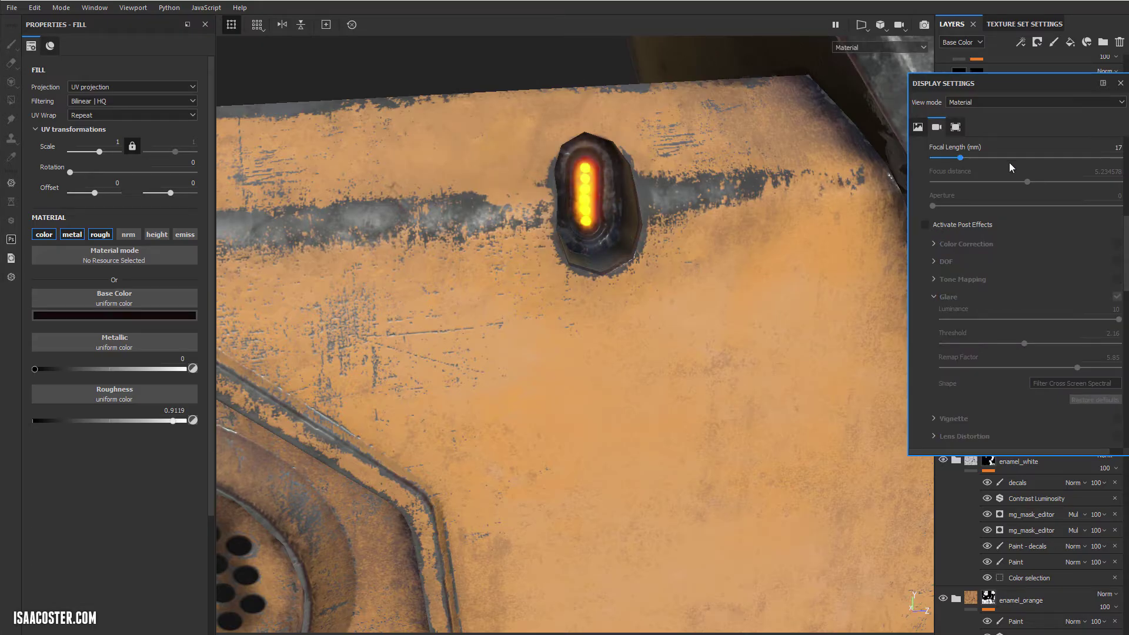
pyautogui.click(610, 135)
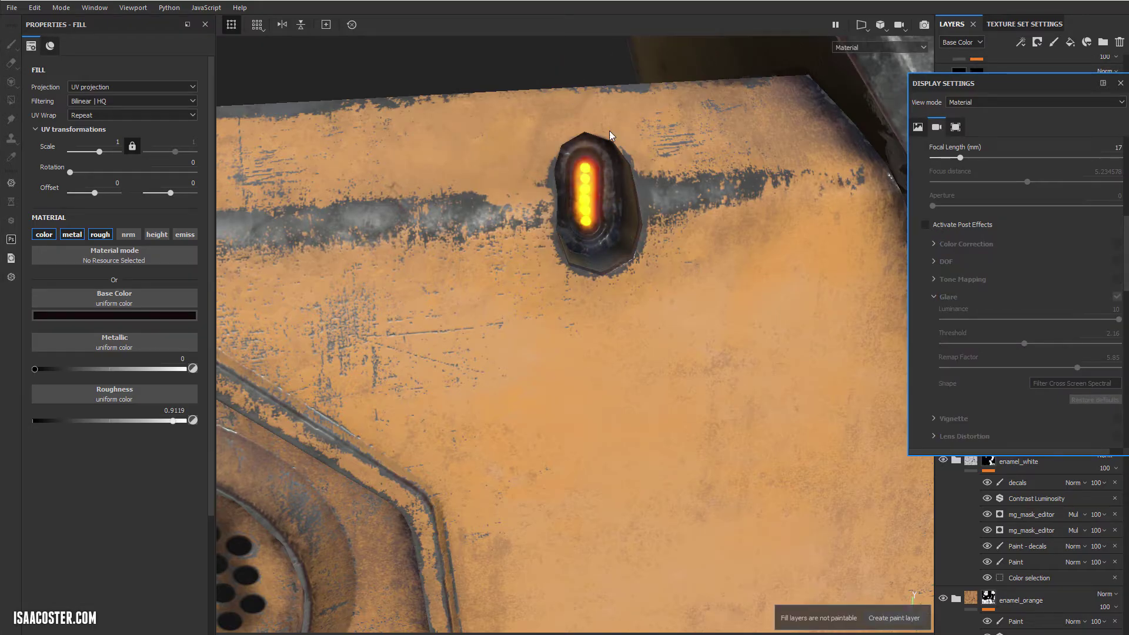
pyautogui.click(1121, 84)
# - Turn the dirt fill's emissive channel back on and check the barrel lights from several angles
pyautogui.keyDown('alt'); pyautogui.moveTo(613, 203); pyautogui.dragTo(624, 265); pyautogui.keyUp('alt')
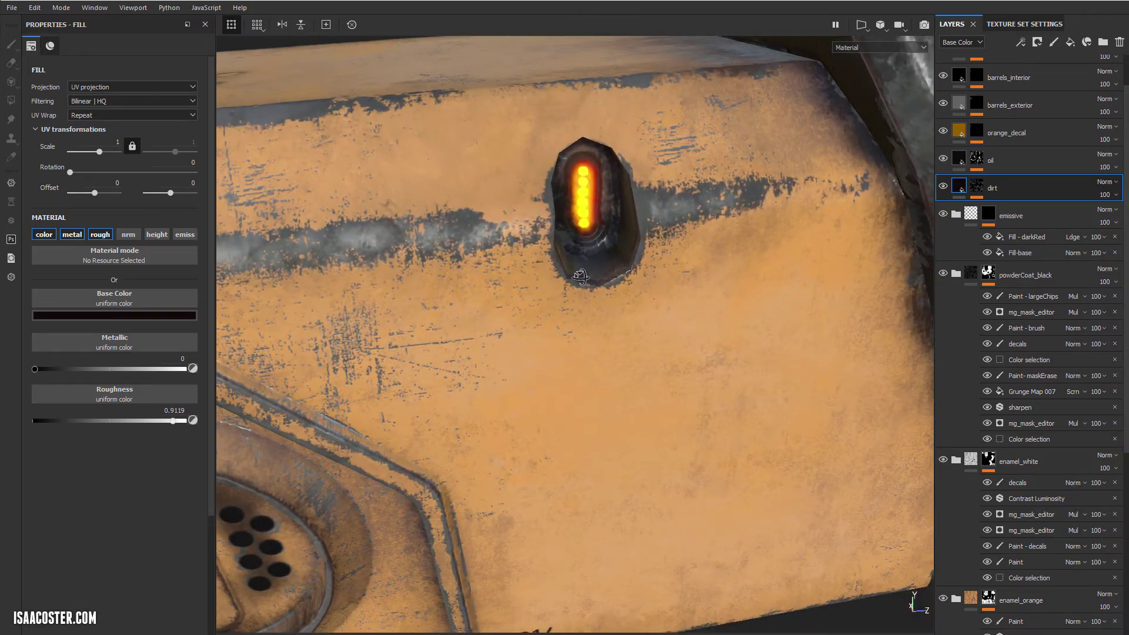
pyautogui.keyDown('alt'); pyautogui.moveTo(624, 266); pyautogui.dragTo(612, 226, button='right'); pyautogui.keyUp('alt')
pyautogui.keyDown('alt'); pyautogui.moveTo(612, 226); pyautogui.dragTo(659, 228); pyautogui.keyUp('alt')
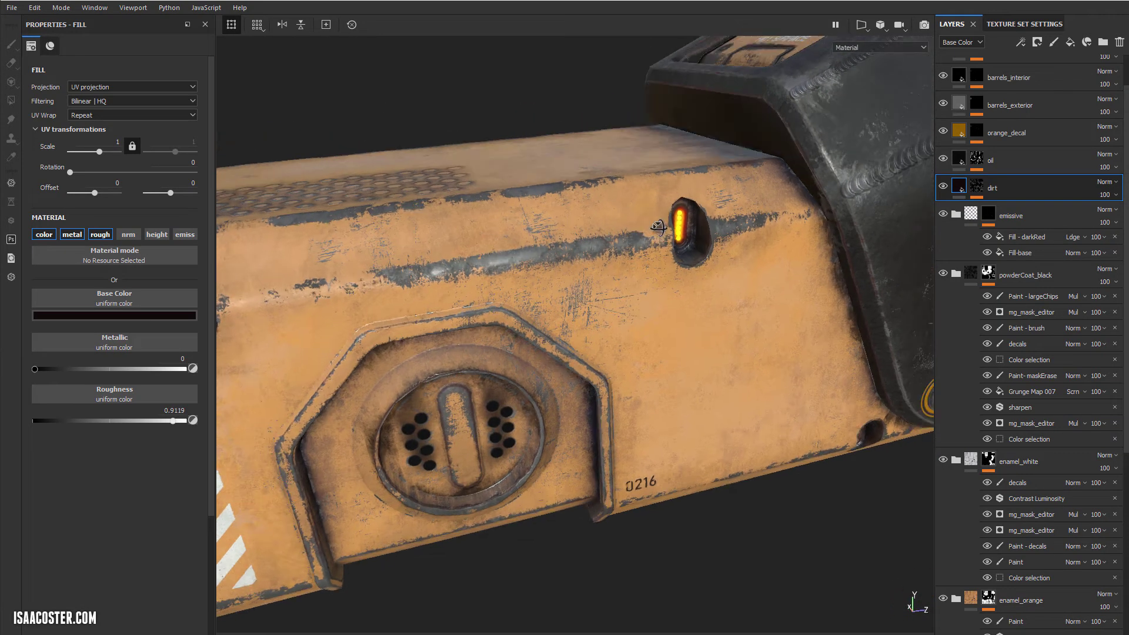
pyautogui.click(187, 235)
pyautogui.moveTo(582, 234)
pyautogui.keyDown('alt'); pyautogui.mouseDown()
pyautogui.moveTo(630, 207)
pyautogui.moveTo(581, 215)
pyautogui.mouseUp(); pyautogui.keyUp('alt')
pyautogui.keyDown('alt'); pyautogui.moveTo(581, 215); pyautogui.dragTo(565, 250, button='right'); pyautogui.keyUp('alt')
pyautogui.keyDown('alt'); pyautogui.moveTo(566, 250); pyautogui.dragTo(438, 315); pyautogui.keyUp('alt')
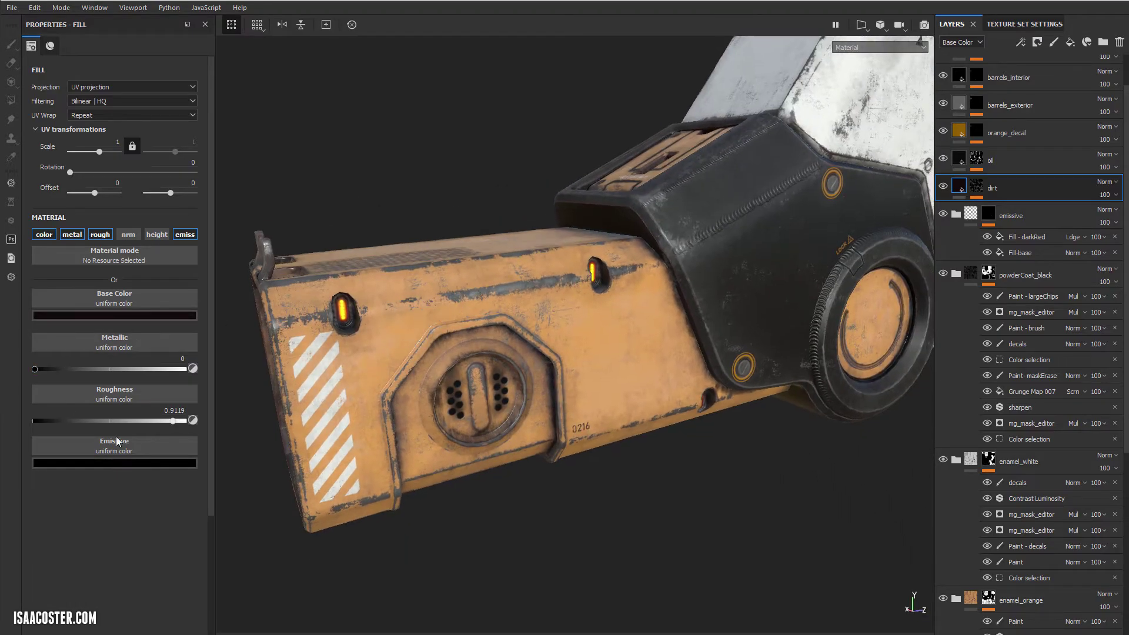
pyautogui.keyDown('alt'); pyautogui.moveTo(438, 374); pyautogui.dragTo(541, 361); pyautogui.keyUp('alt')
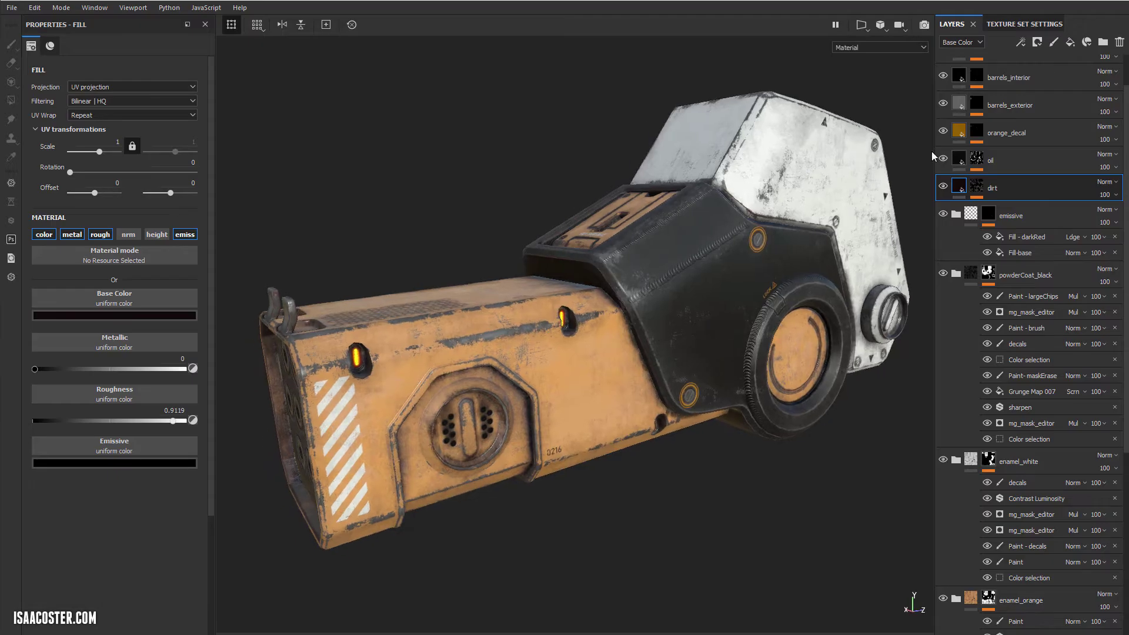
# - Select the oil layer and turn off its height, normal and emissive channels
pyautogui.click(1015, 173)
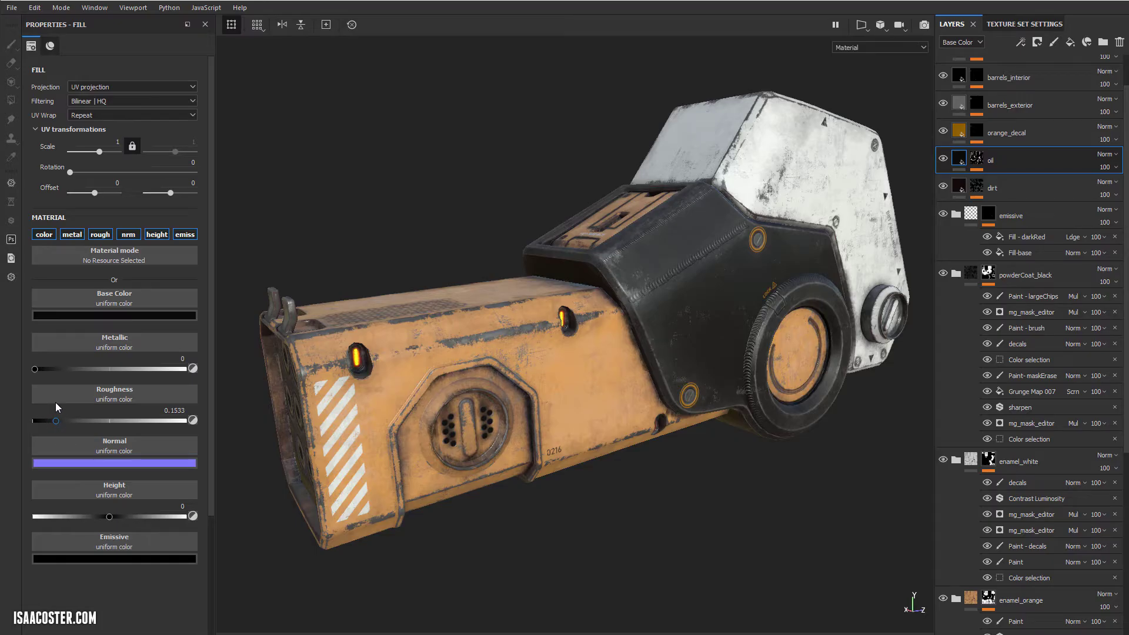
pyautogui.click(170, 235)
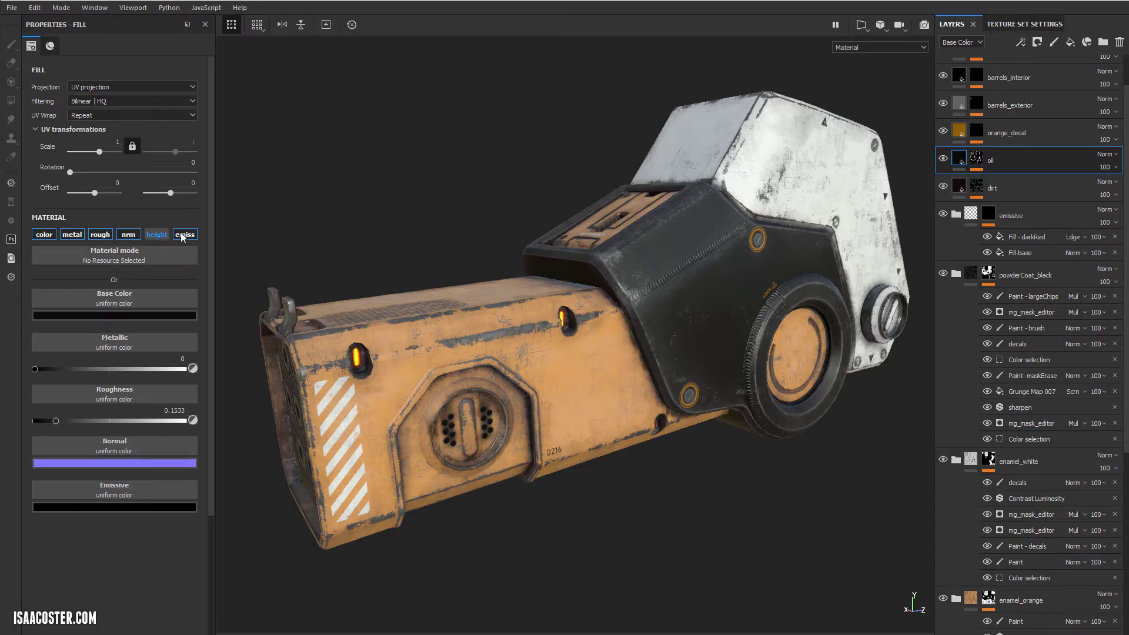
pyautogui.click(135, 233)
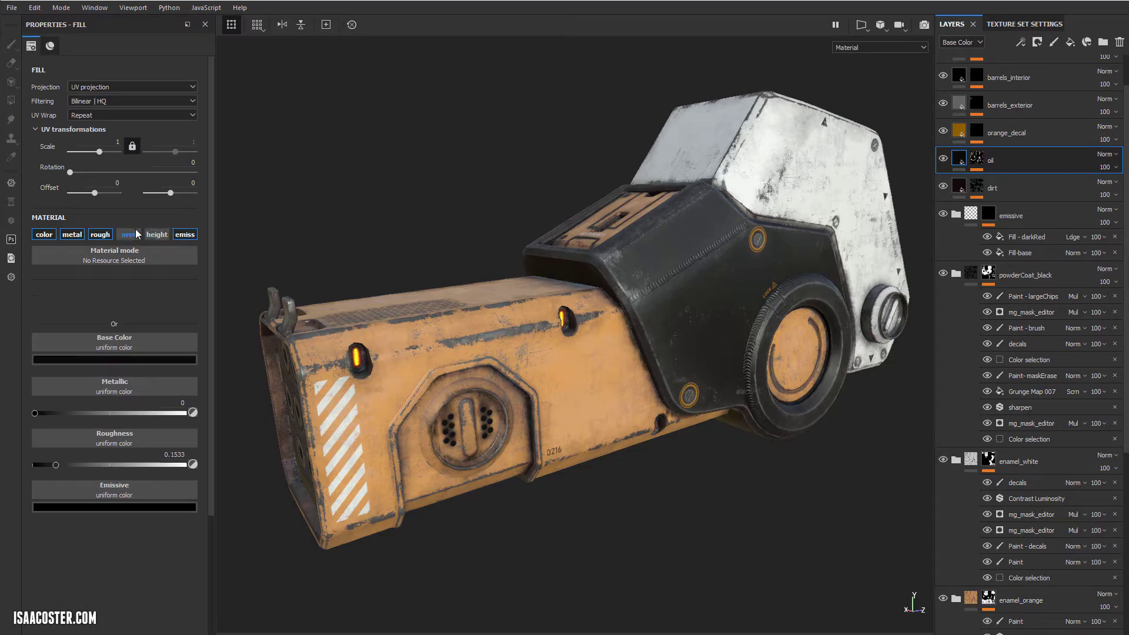
pyautogui.click(183, 236)
pyautogui.keyDown('alt'); pyautogui.moveTo(504, 354); pyautogui.dragTo(154, 273); pyautogui.keyUp('alt')
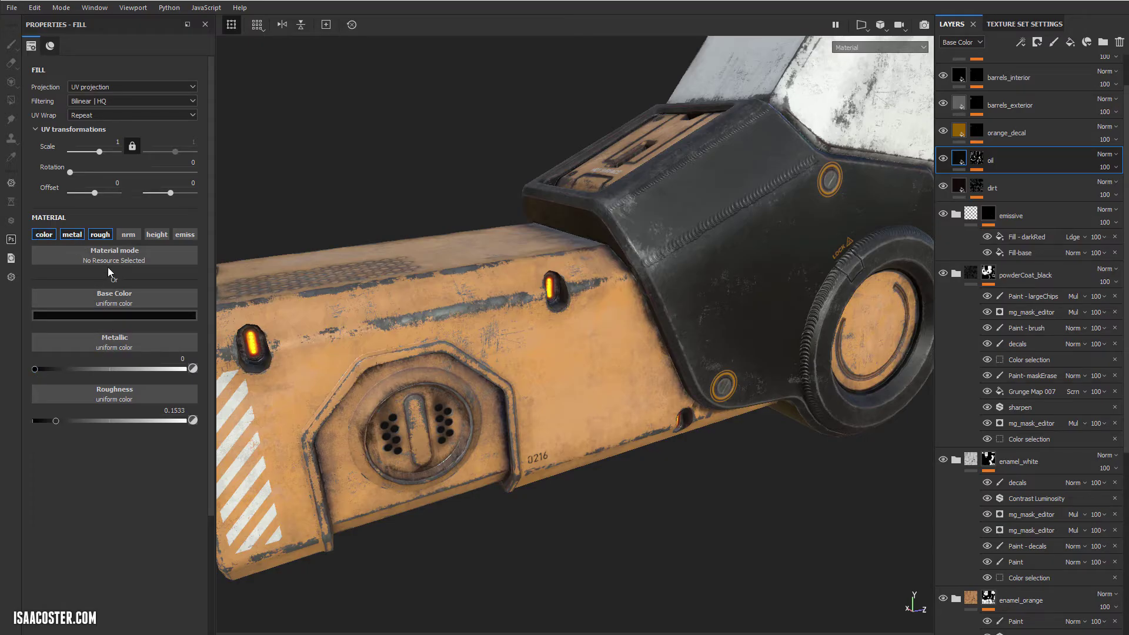
pyautogui.keyDown('alt'); pyautogui.moveTo(396, 353); pyautogui.dragTo(259, 263); pyautogui.keyUp('alt')
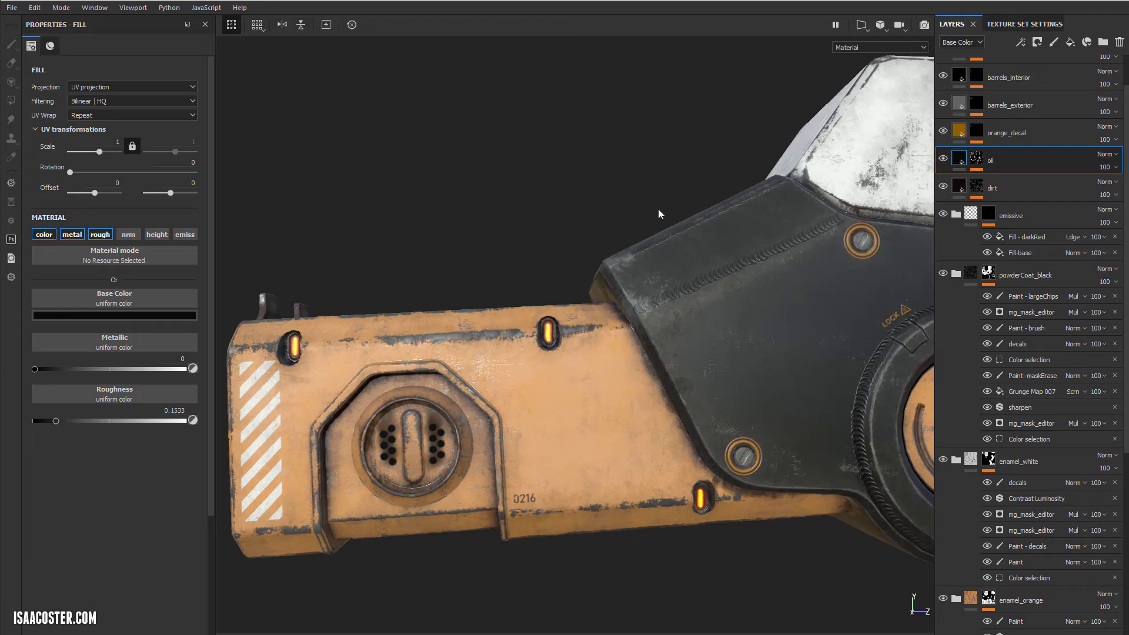
# - View the oil layer's mask on its own, return to the material view and examine the black panel
pyautogui.click(977, 160)
pyautogui.keyDown('alt'); pyautogui.click(977, 160); pyautogui.keyUp('alt')
pyautogui.keyDown('alt'); pyautogui.moveTo(764, 330); pyautogui.dragTo(714, 317); pyautogui.keyUp('alt')
pyautogui.press('m')
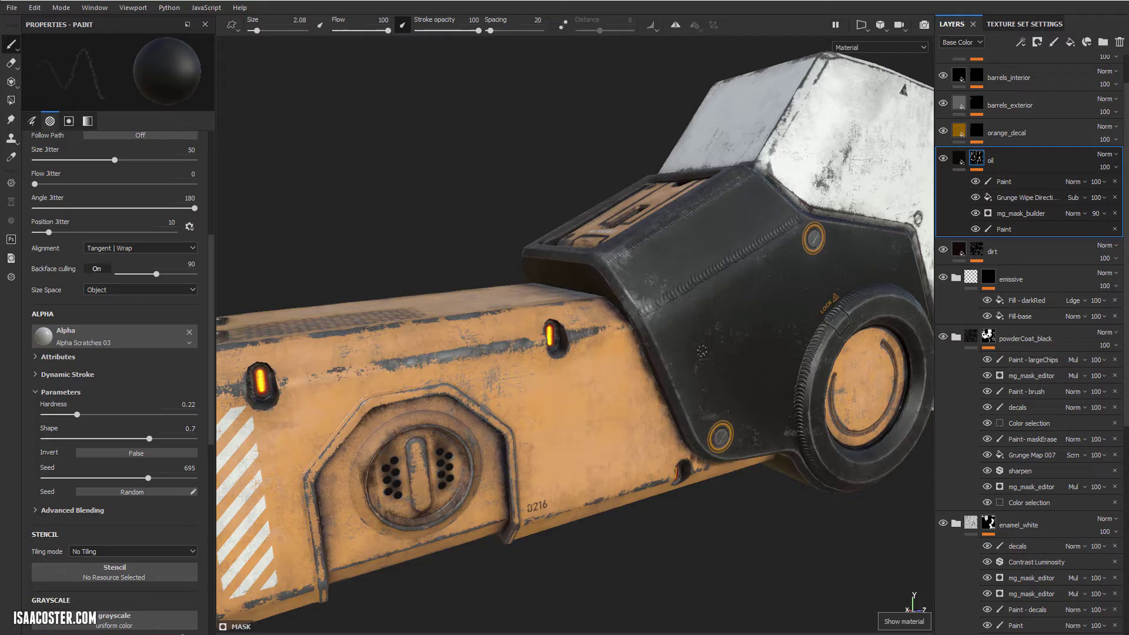
pyautogui.keyDown('alt'); pyautogui.moveTo(773, 255); pyautogui.dragTo(761, 246); pyautogui.keyUp('alt')
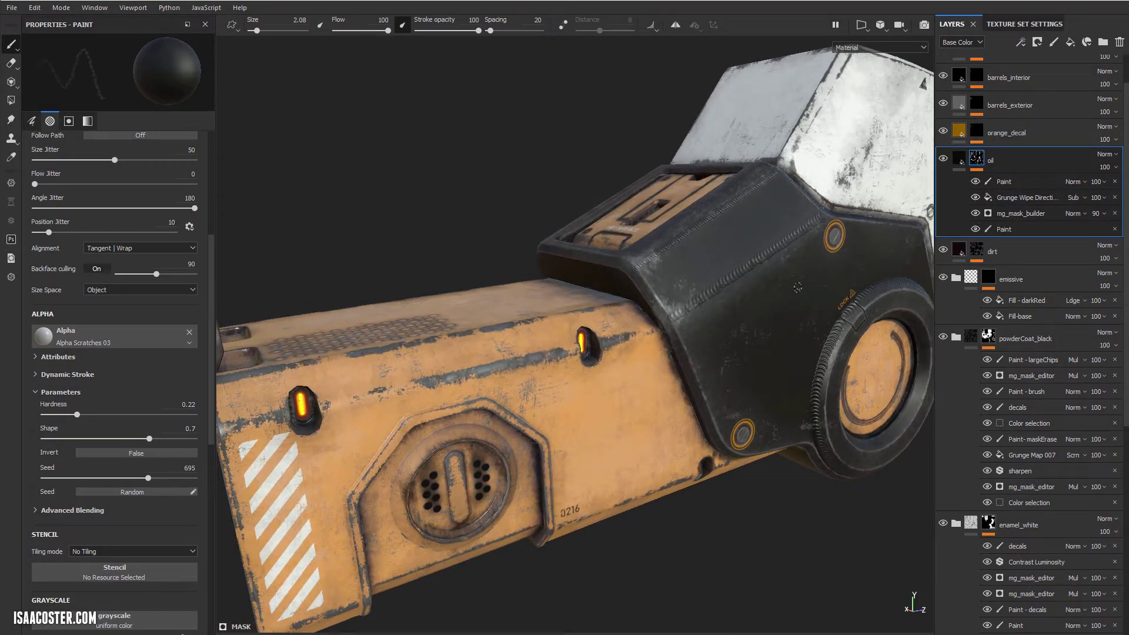
# - Select the orange_decal layer and examine the decal rings around the screws and the LOCK marking on the black panel
pyautogui.keyDown('alt'); pyautogui.moveTo(793, 283); pyautogui.dragTo(773, 255, button='middle'); pyautogui.keyUp('alt')
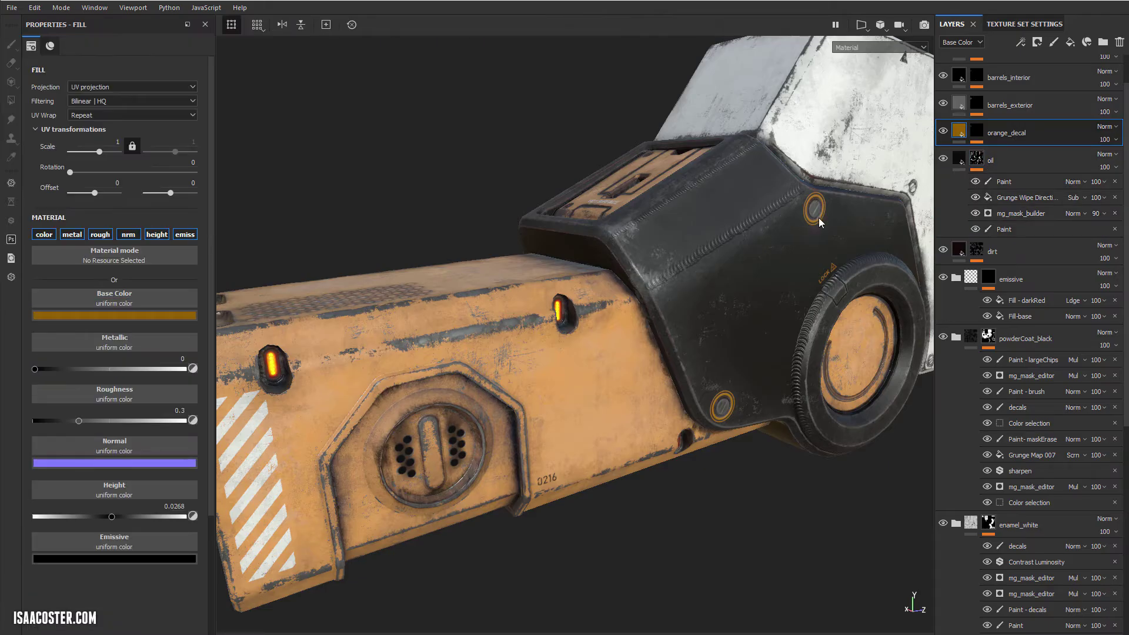
pyautogui.moveTo(755, 250)
pyautogui.keyDown('alt'); pyautogui.mouseDown()
pyautogui.moveTo(620, 200)
pyautogui.moveTo(777, 249)
pyautogui.mouseUp(); pyautogui.keyUp('alt')
pyautogui.keyDown('alt'); pyautogui.moveTo(776, 250); pyautogui.dragTo(574, 252, button='middle'); pyautogui.keyUp('alt')
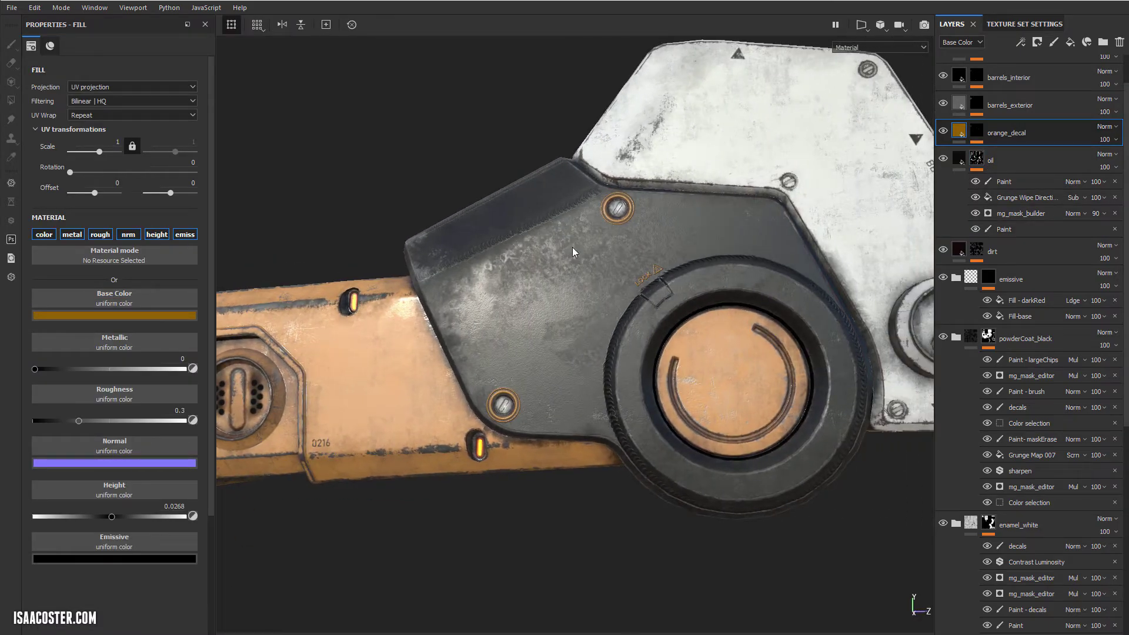
pyautogui.keyDown('alt'); pyautogui.moveTo(575, 252); pyautogui.dragTo(676, 265); pyautogui.keyUp('alt')
pyautogui.keyDown('alt'); pyautogui.moveTo(701, 349); pyautogui.dragTo(666, 320); pyautogui.keyUp('alt')
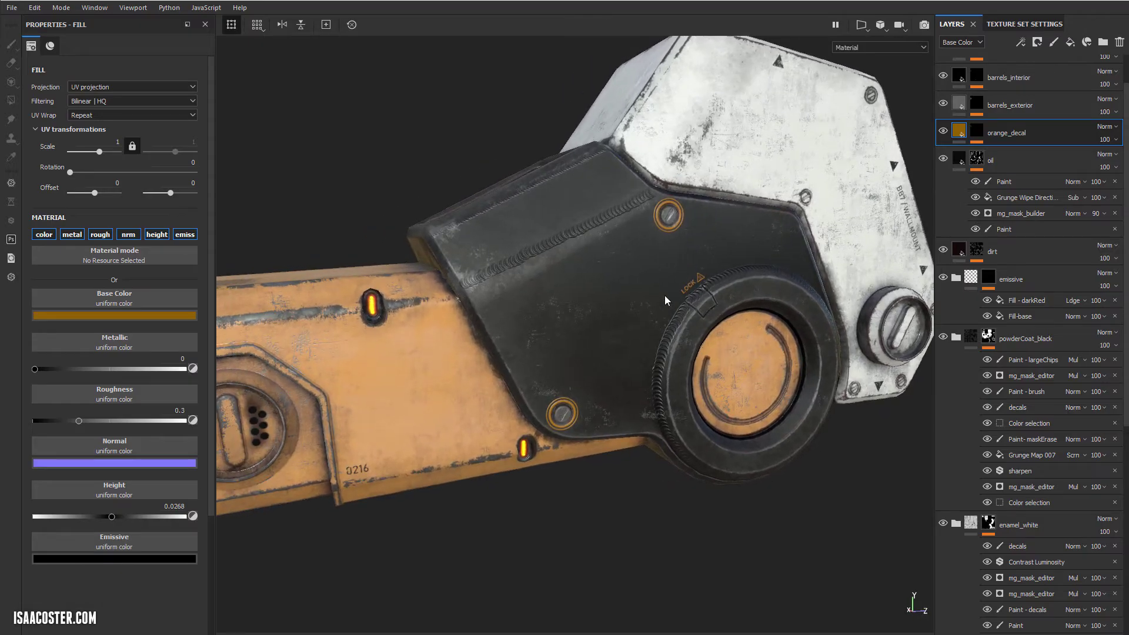
pyautogui.keyDown('alt'); pyautogui.moveTo(666, 246); pyautogui.dragTo(735, 283, button='right'); pyautogui.keyUp('alt')
pyautogui.keyDown('alt'); pyautogui.moveTo(735, 282); pyautogui.dragTo(751, 373); pyautogui.keyUp('alt')
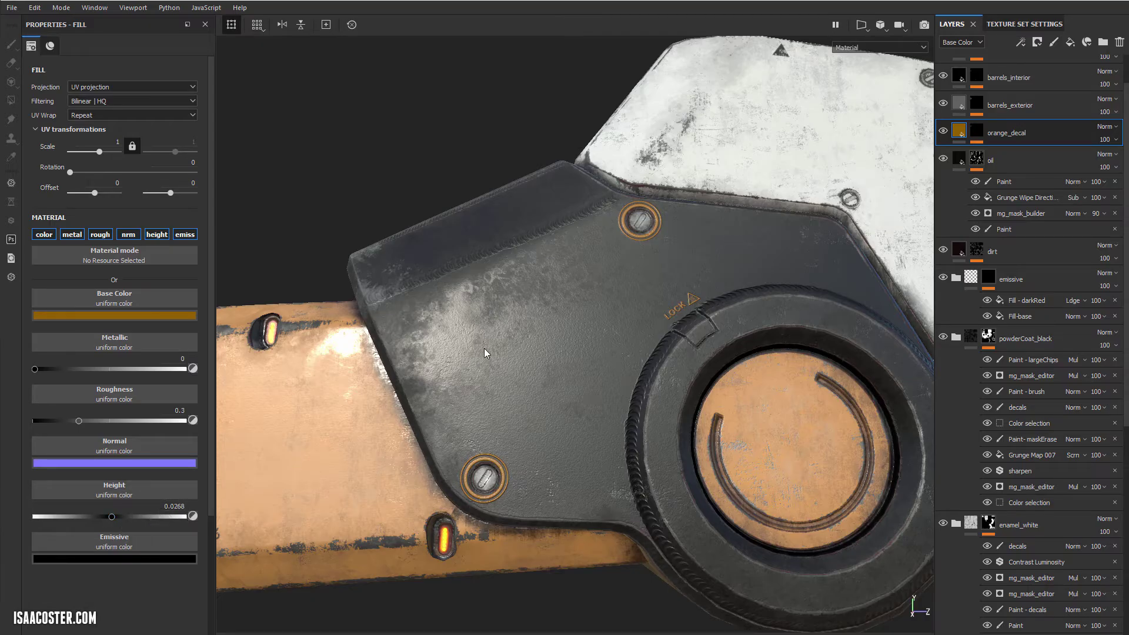
pyautogui.keyDown('alt'); pyautogui.moveTo(485, 353); pyautogui.dragTo(565, 376); pyautogui.keyUp('alt')
# - Review the mask effects of the powderCoat_black, enamel_white and enamel_orange folders against the model
pyautogui.scroll(-5, 1026, 394)
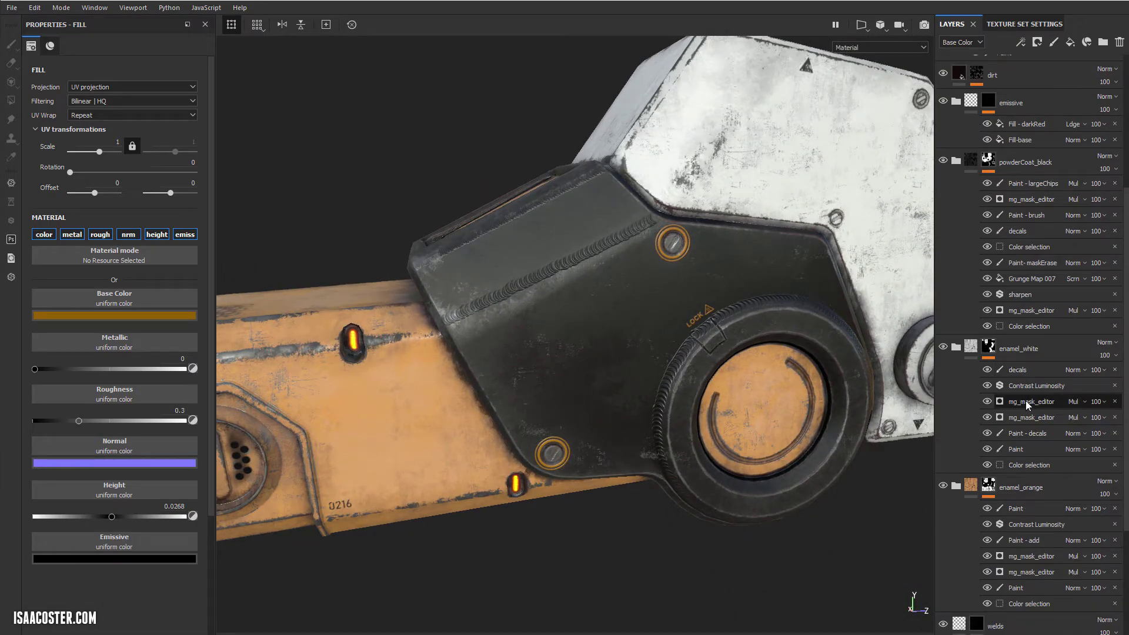
pyautogui.scroll(-2, 1026, 400)
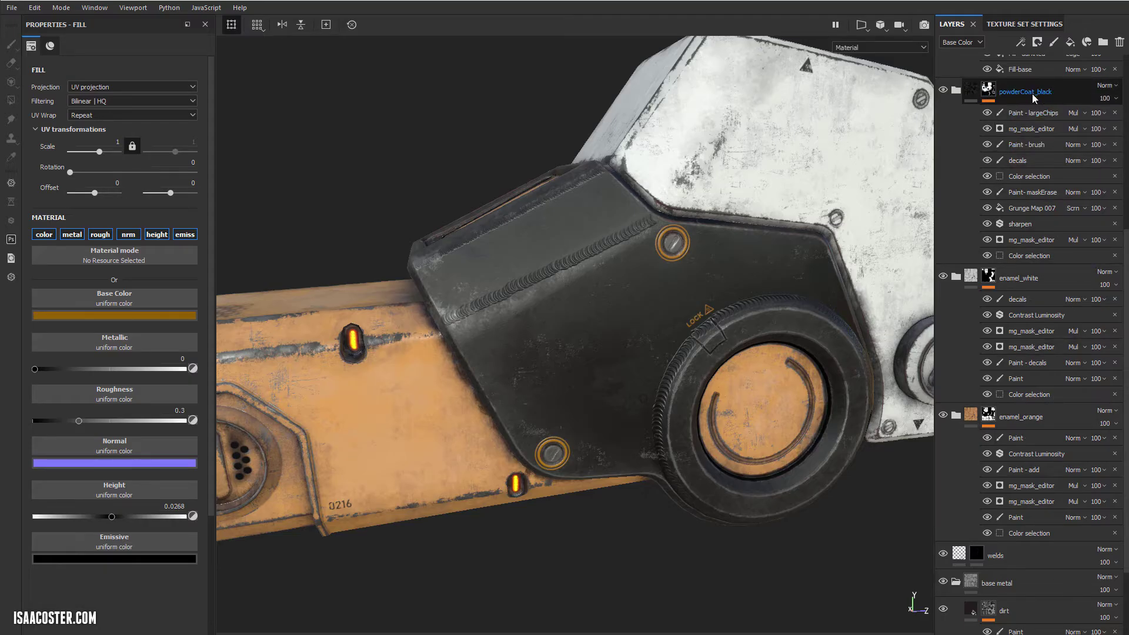
pyautogui.keyDown('alt'); pyautogui.moveTo(690, 361); pyautogui.dragTo(735, 341); pyautogui.keyUp('alt')
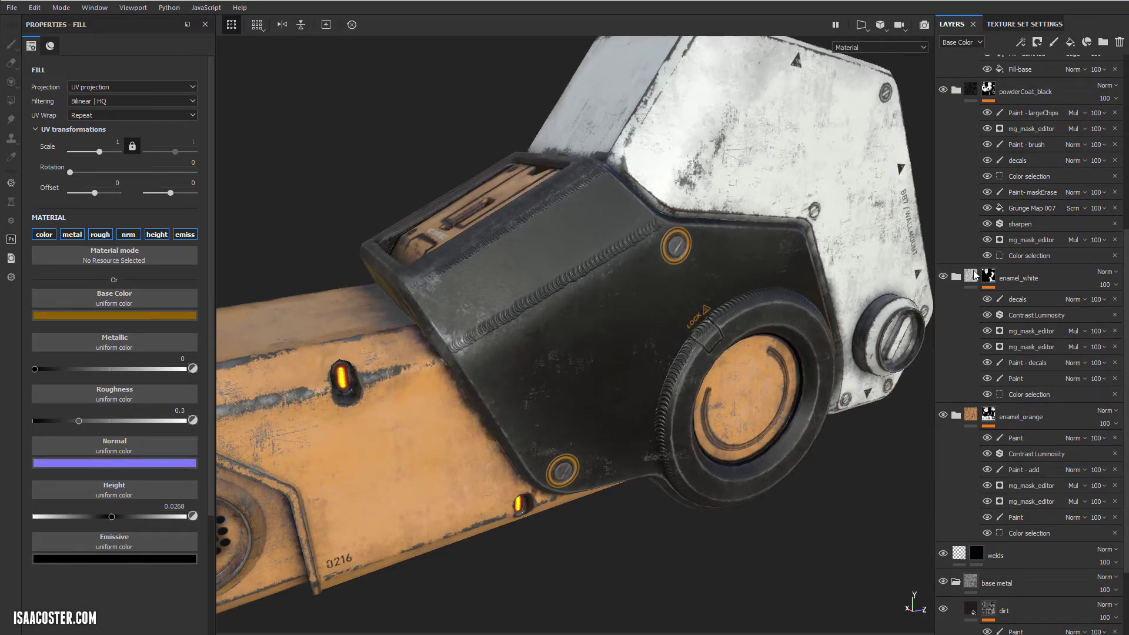
pyautogui.scroll(2, 999, 265)
pyautogui.scroll(4, 999, 264)
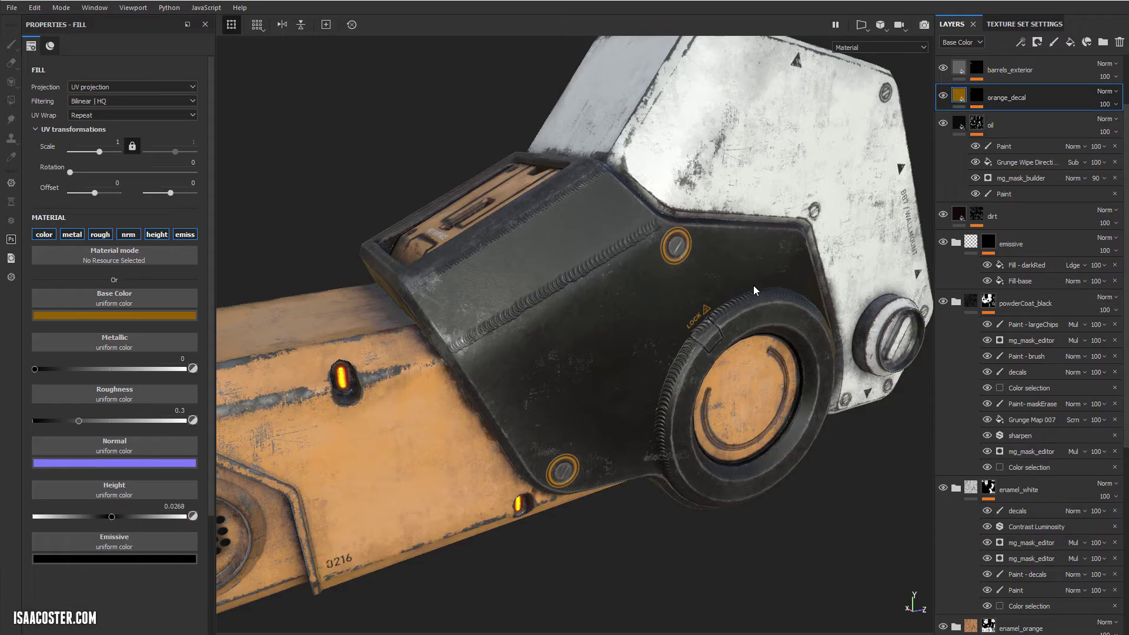
# - Check the barrels_exterior layer's visibility effect and examine the barrel openings at the front under rotated lighting
pyautogui.keyDown('alt'); pyautogui.moveTo(727, 301); pyautogui.dragTo(692, 265); pyautogui.keyUp('alt')
pyautogui.scroll(3, 1052, 165)
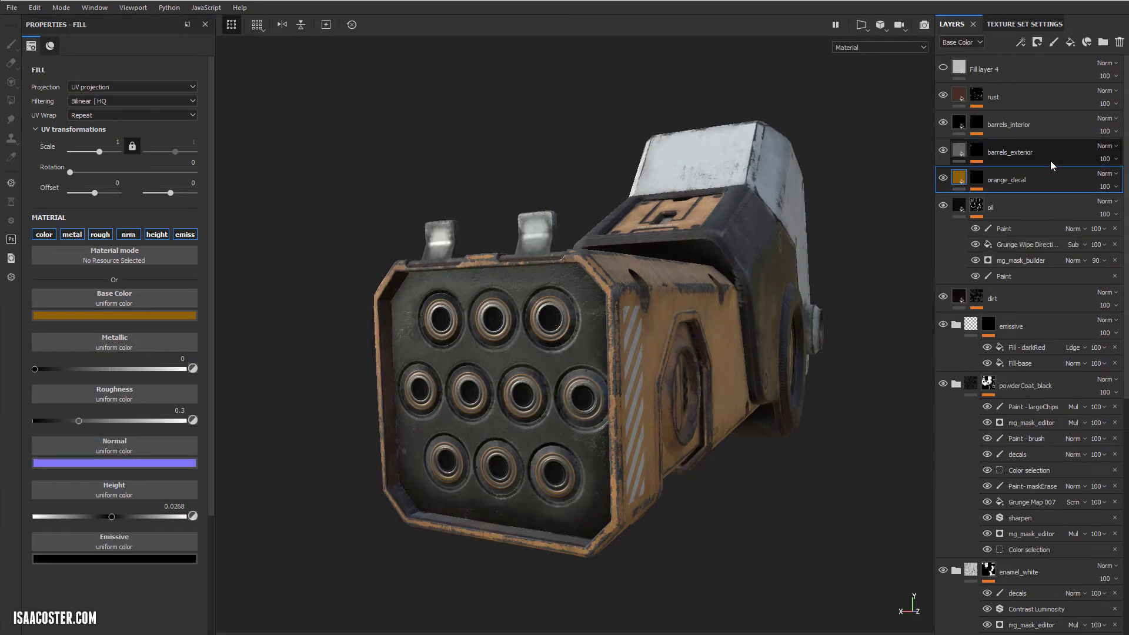
pyautogui.click(944, 151)
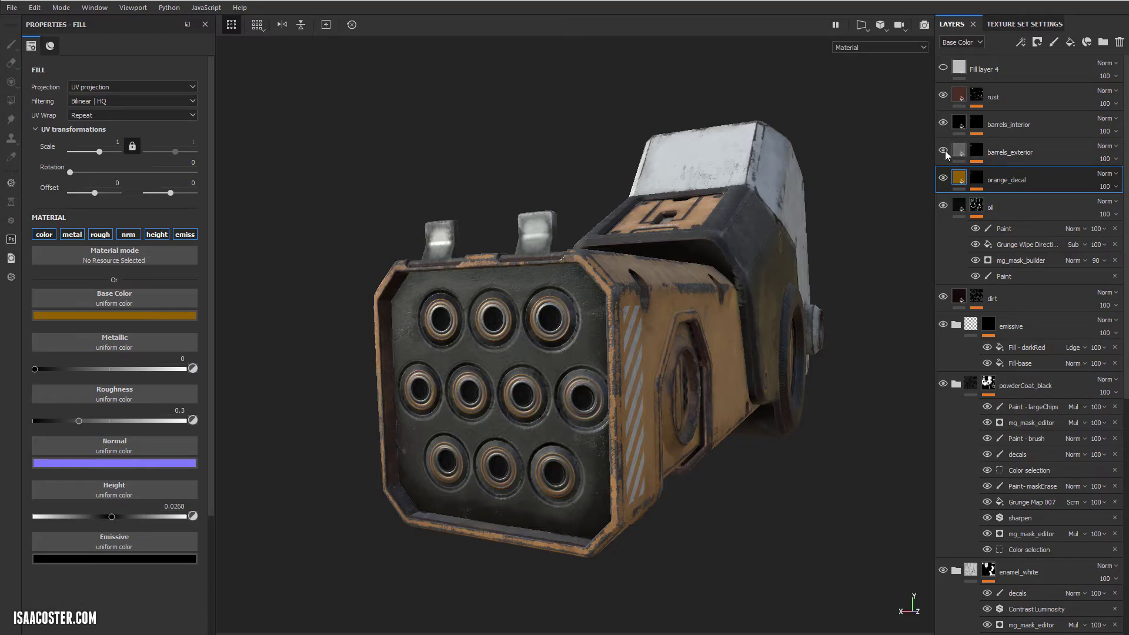
pyautogui.keyDown('shift'); pyautogui.moveTo(704, 265); pyautogui.dragTo(597, 271, button='right'); pyautogui.keyUp('shift')
pyautogui.keyDown('alt'); pyautogui.moveTo(597, 271); pyautogui.dragTo(558, 332); pyautogui.keyUp('alt')
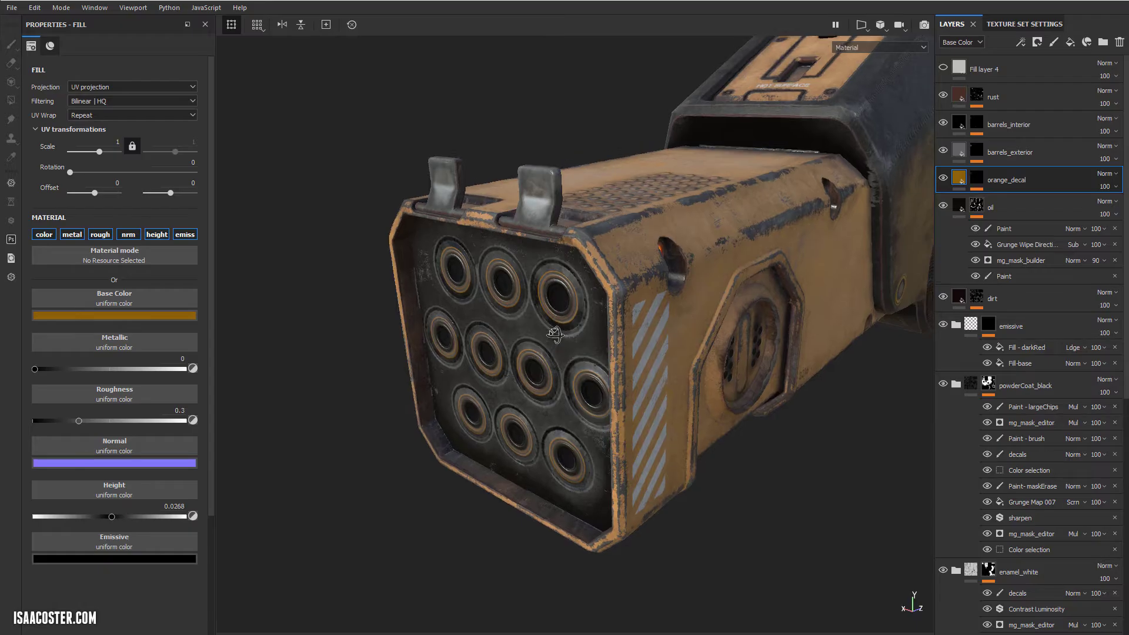
# - Compare the front barrel rings and openings with the barrels_exterior and barrels_interior layers each hidden and shown
pyautogui.click(944, 153)
pyautogui.click(945, 153)
pyautogui.click(945, 153)
pyautogui.click(944, 153)
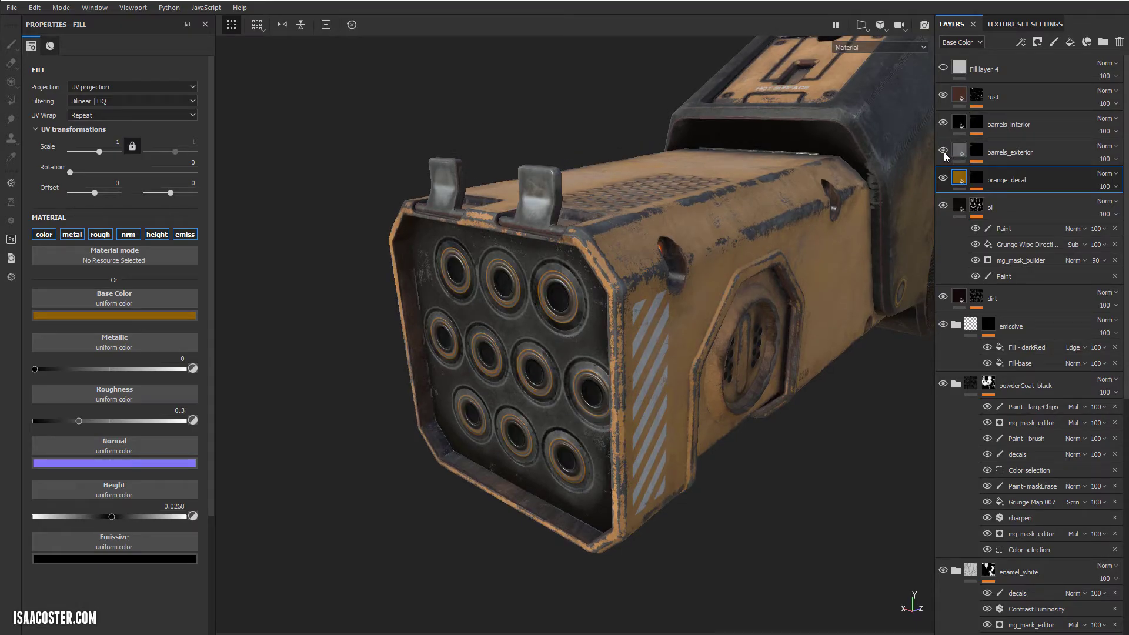
pyautogui.keyDown('alt'); pyautogui.moveTo(570, 283); pyautogui.dragTo(575, 331); pyautogui.keyUp('alt')
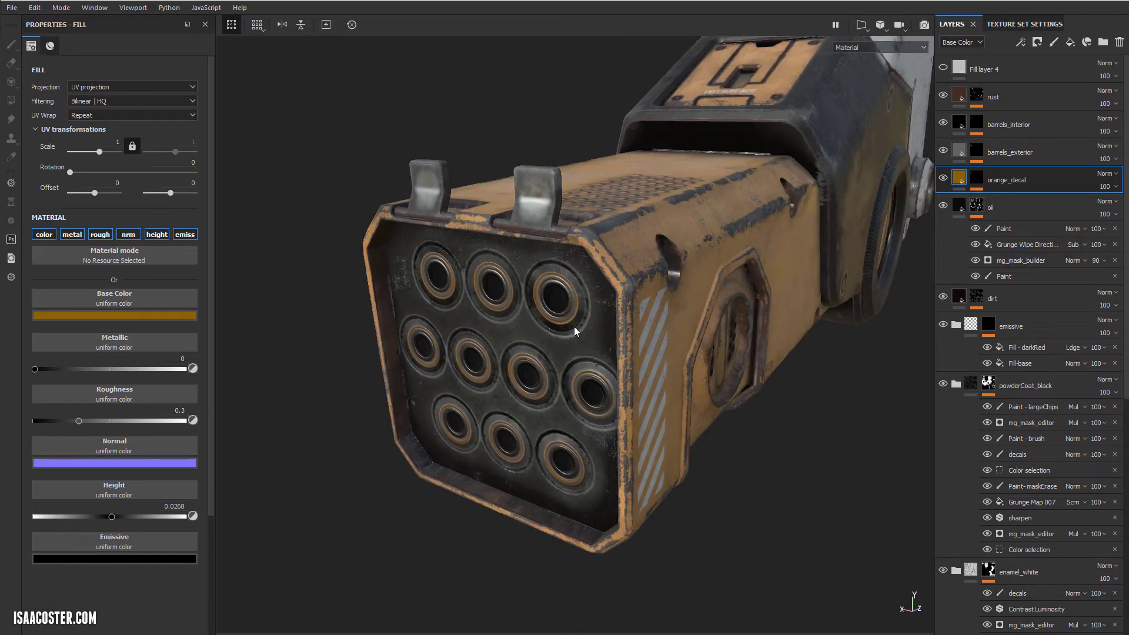
pyautogui.keyDown('alt'); pyautogui.moveTo(459, 374); pyautogui.dragTo(691, 268); pyautogui.keyUp('alt')
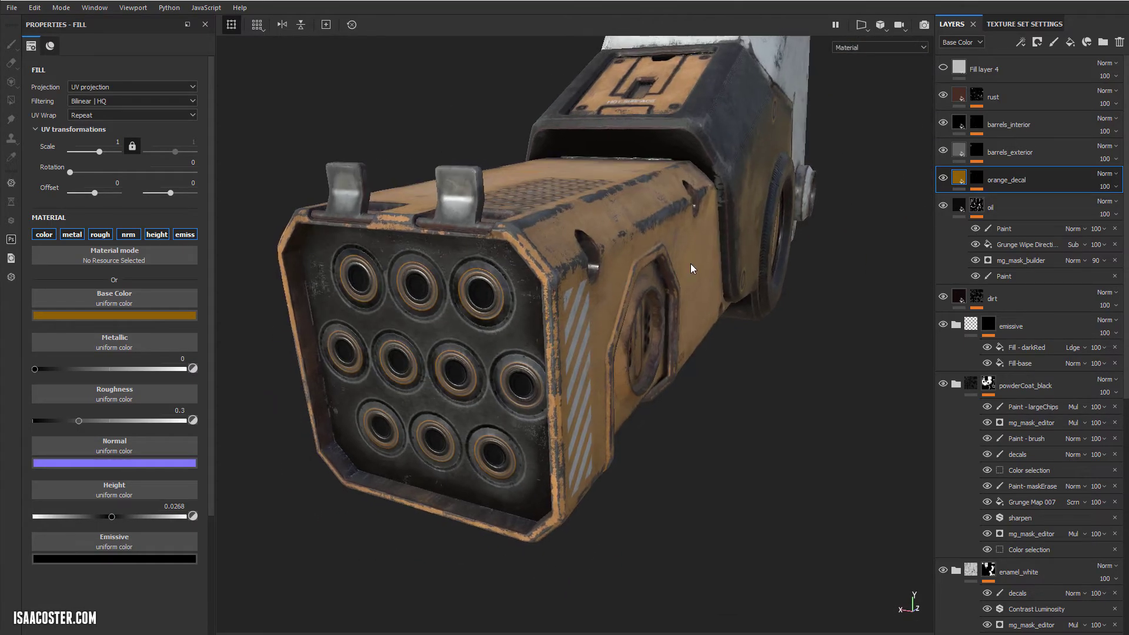
pyautogui.click(943, 123)
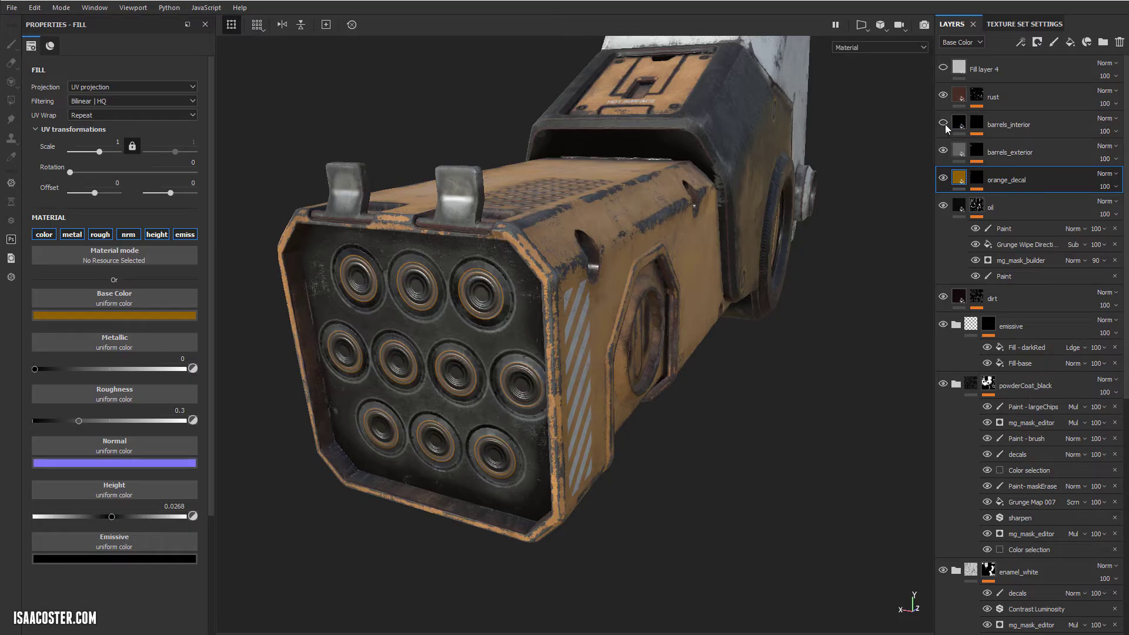
pyautogui.click(943, 122)
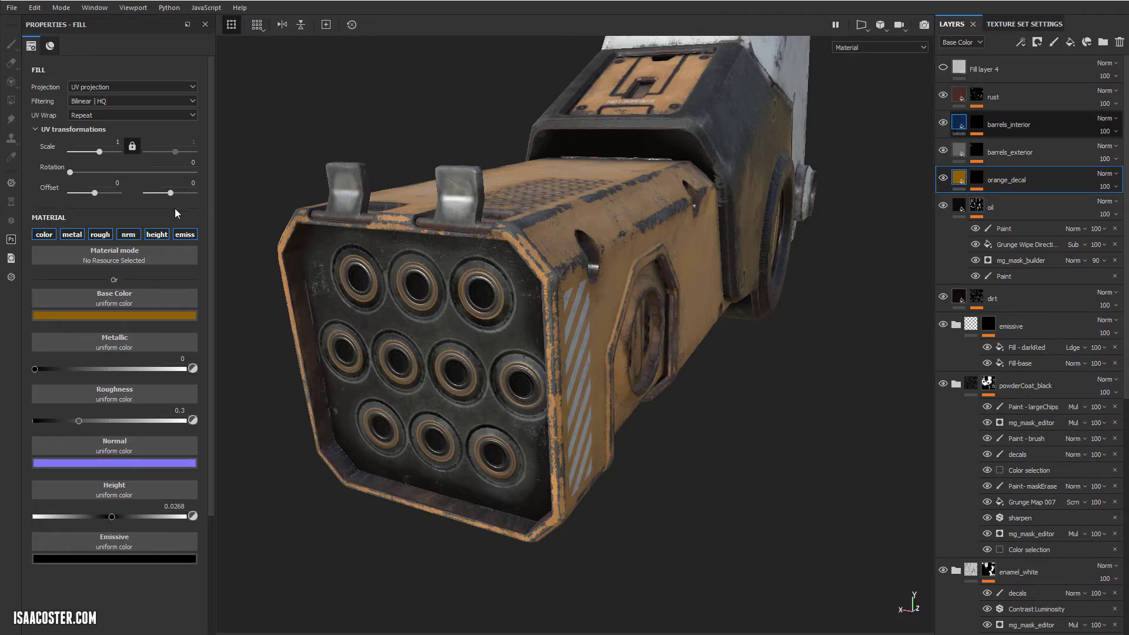
# - Review the barrels_interior fill's metallic, roughness and height settings against the barrels, and disable its emissive channel
pyautogui.moveTo(35, 369); pyautogui.dragTo(41, 371)
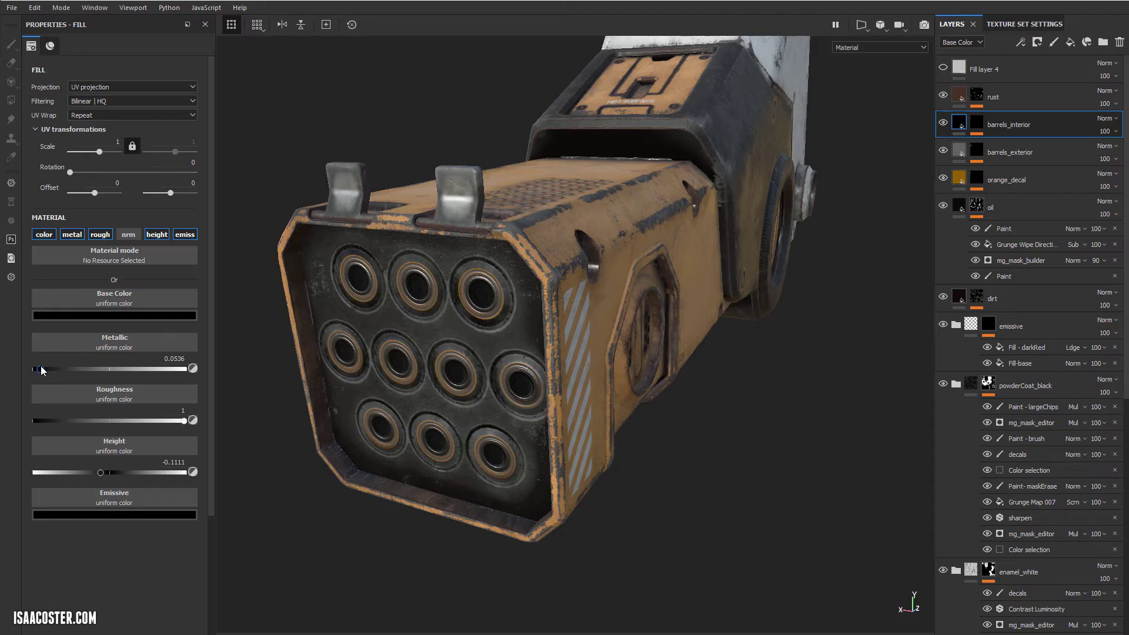
pyautogui.moveTo(180, 421); pyautogui.dragTo(188, 420)
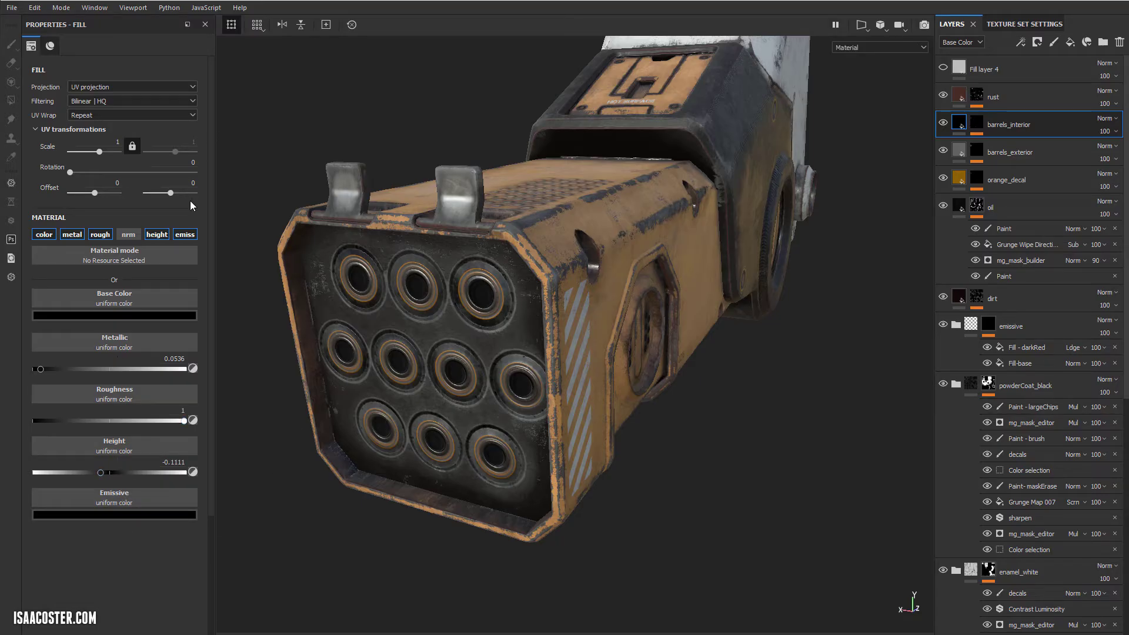
pyautogui.keyDown('alt'); pyautogui.moveTo(293, 428); pyautogui.dragTo(194, 458); pyautogui.keyUp('alt')
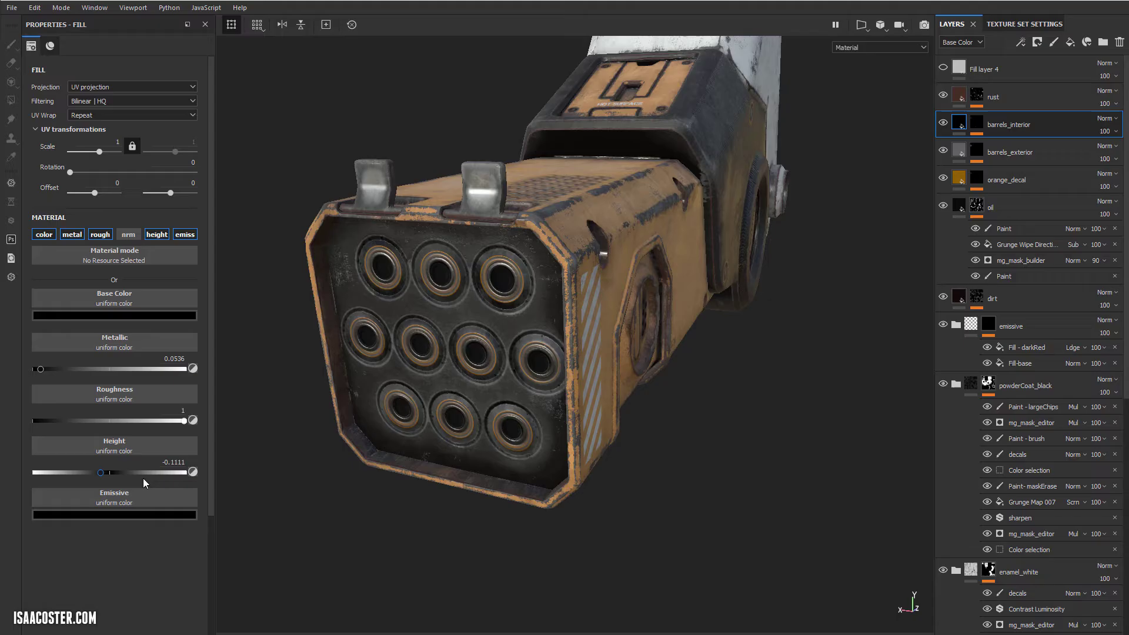
pyautogui.click(189, 235)
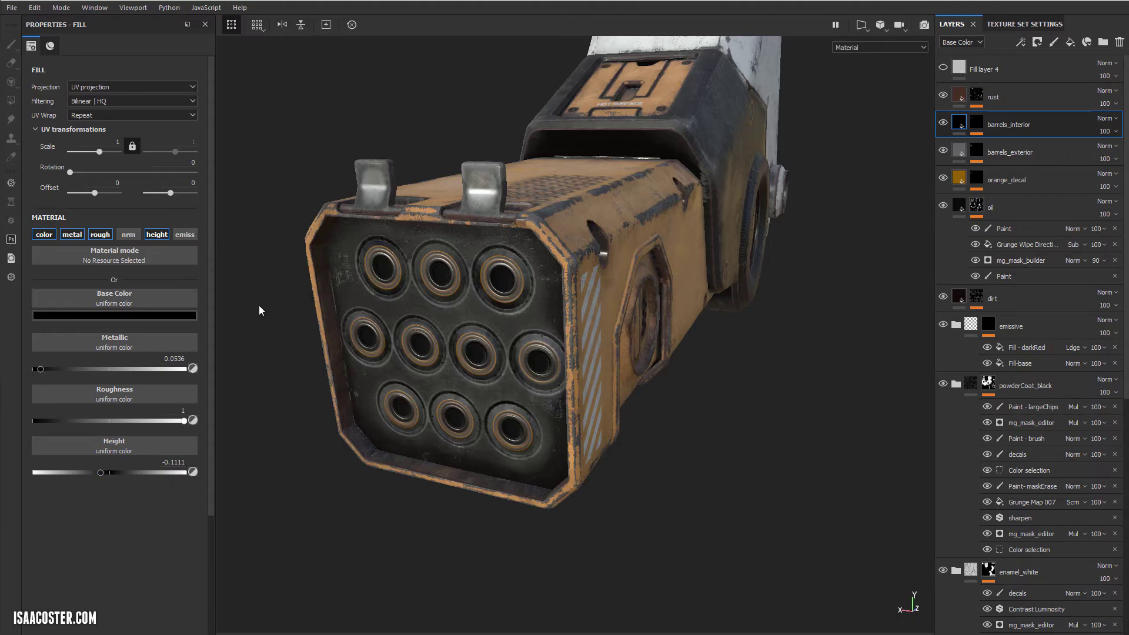
# - Select the rust layer, view its mask on its own across the model's side, and return to the material view
pyautogui.keyDown('alt'); pyautogui.moveTo(261, 311); pyautogui.dragTo(717, 256); pyautogui.keyUp('alt')
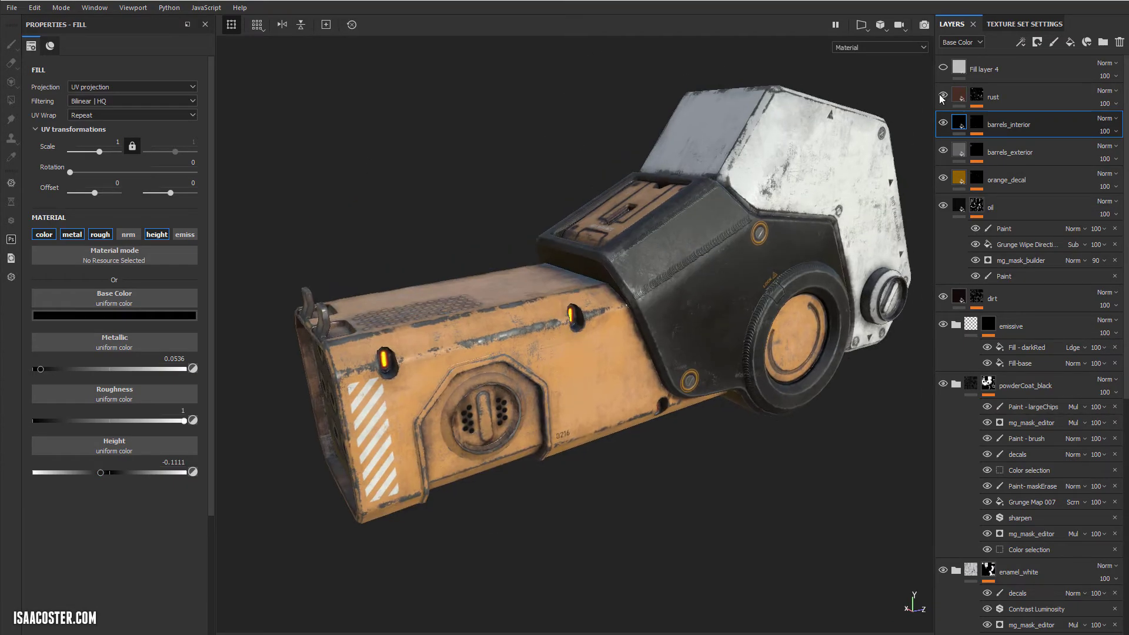
pyautogui.click(1002, 97)
pyautogui.keyDown('alt'); pyautogui.moveTo(699, 280); pyautogui.dragTo(714, 245, button='middle'); pyautogui.keyUp('alt')
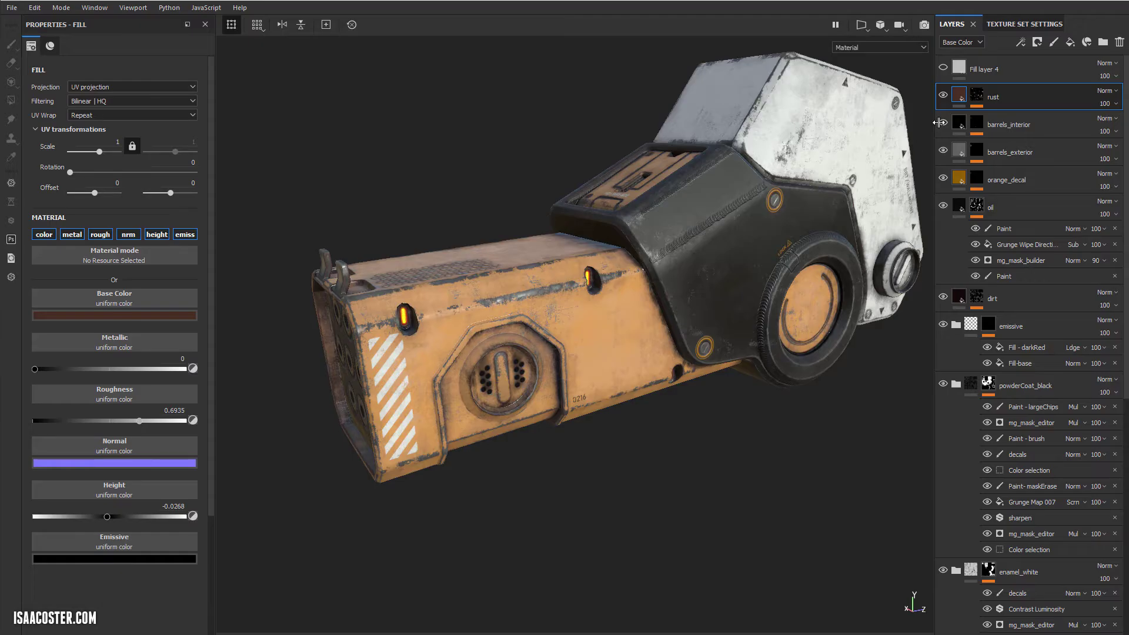
pyautogui.keyDown('alt'); pyautogui.click(977, 96); pyautogui.keyUp('alt')
pyautogui.keyDown('alt'); pyautogui.moveTo(645, 249); pyautogui.dragTo(706, 288); pyautogui.keyUp('alt')
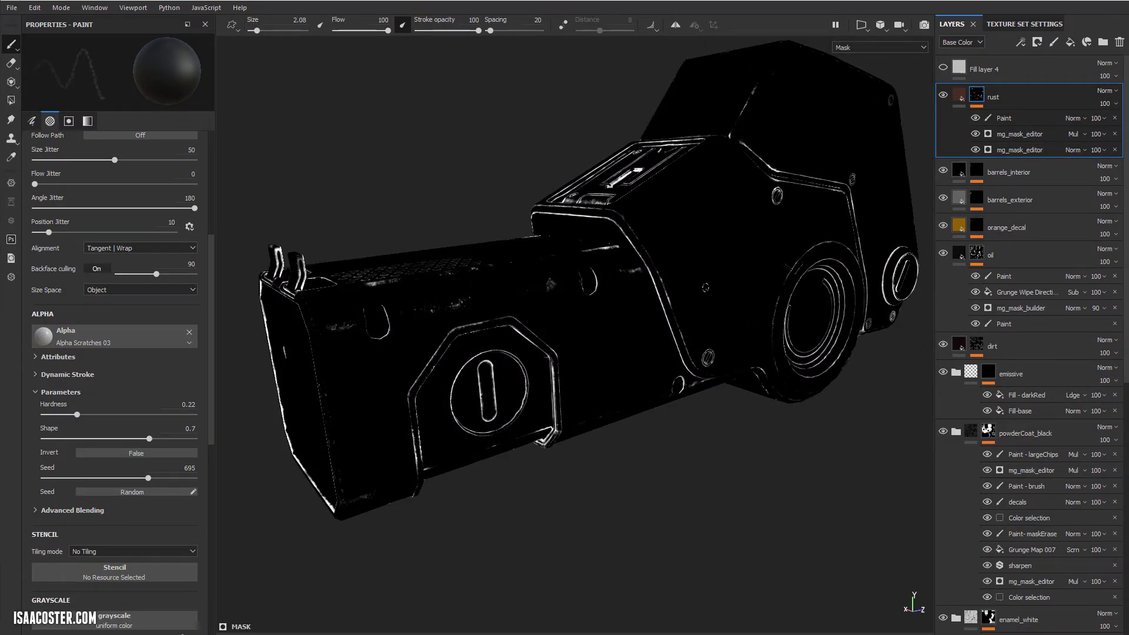
pyautogui.press('m')
# - Check the rust layer's visibility effect on the orange body and black panel, examining the worn edges from close up and farther away
pyautogui.keyDown('alt'); pyautogui.moveTo(614, 238); pyautogui.dragTo(700, 303, button='right'); pyautogui.keyUp('alt')
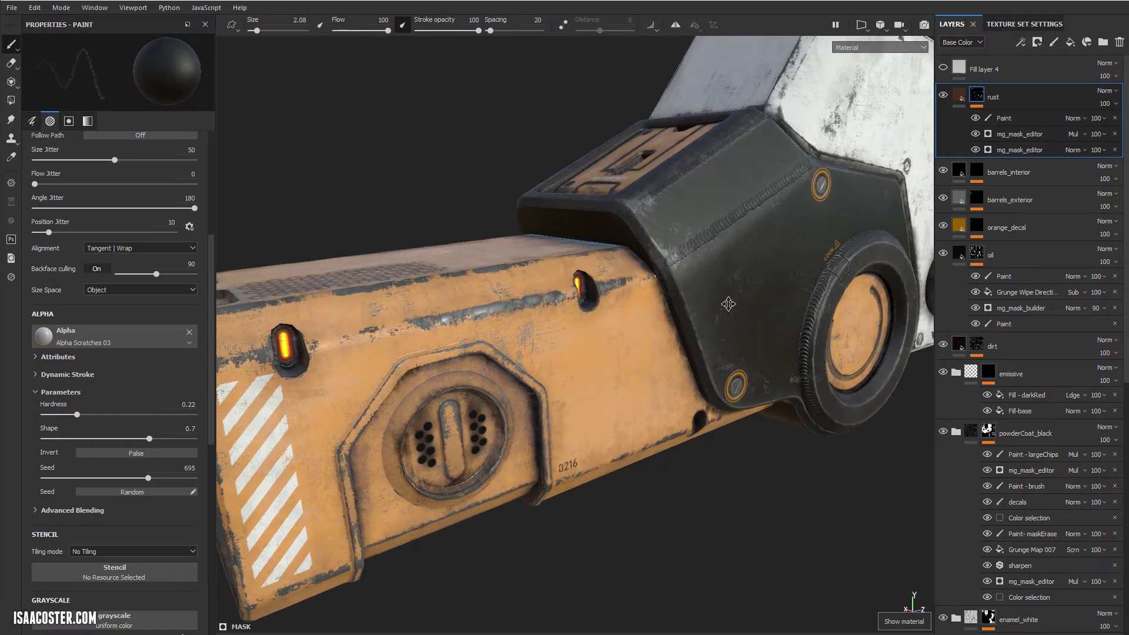
pyautogui.keyDown('alt'); pyautogui.moveTo(700, 303); pyautogui.dragTo(740, 287); pyautogui.keyUp('alt')
pyautogui.keyDown('alt'); pyautogui.moveTo(716, 288); pyautogui.dragTo(676, 346, button='right'); pyautogui.keyUp('alt')
pyautogui.keyDown('alt'); pyautogui.moveTo(676, 347); pyautogui.dragTo(691, 366); pyautogui.keyUp('alt')
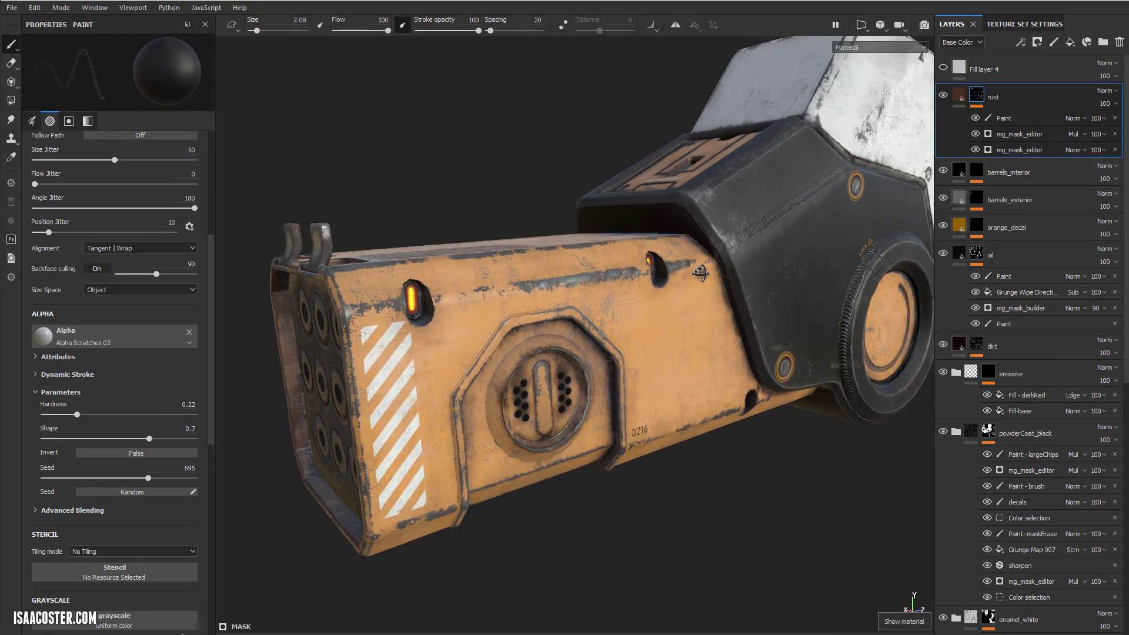
pyautogui.click(942, 96)
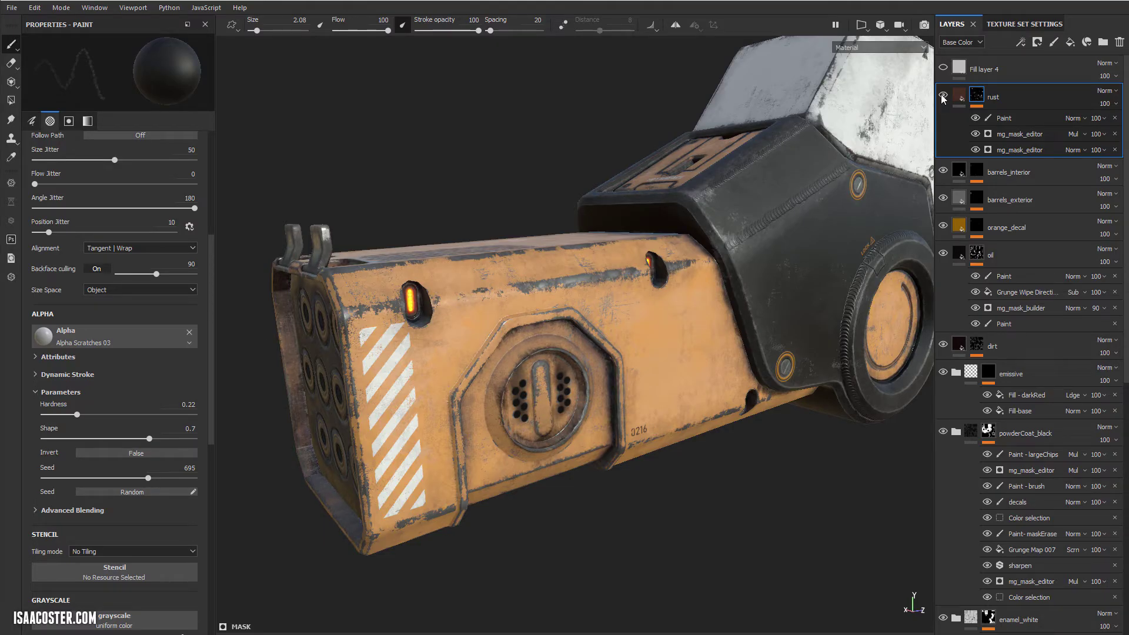
pyautogui.moveTo(658, 320)
pyautogui.keyDown('alt'); pyautogui.mouseDown()
pyautogui.moveTo(758, 329)
pyautogui.moveTo(665, 333)
pyautogui.mouseUp(); pyautogui.keyUp('alt')
pyautogui.keyDown('alt'); pyautogui.moveTo(664, 333); pyautogui.dragTo(612, 364, button='middle'); pyautogui.keyUp('alt')
pyautogui.moveTo(611, 365)
pyautogui.keyDown('alt'); pyautogui.mouseDown(button='right')
pyautogui.moveTo(575, 348)
pyautogui.moveTo(593, 371)
pyautogui.mouseUp(button='right'); pyautogui.keyUp('alt')
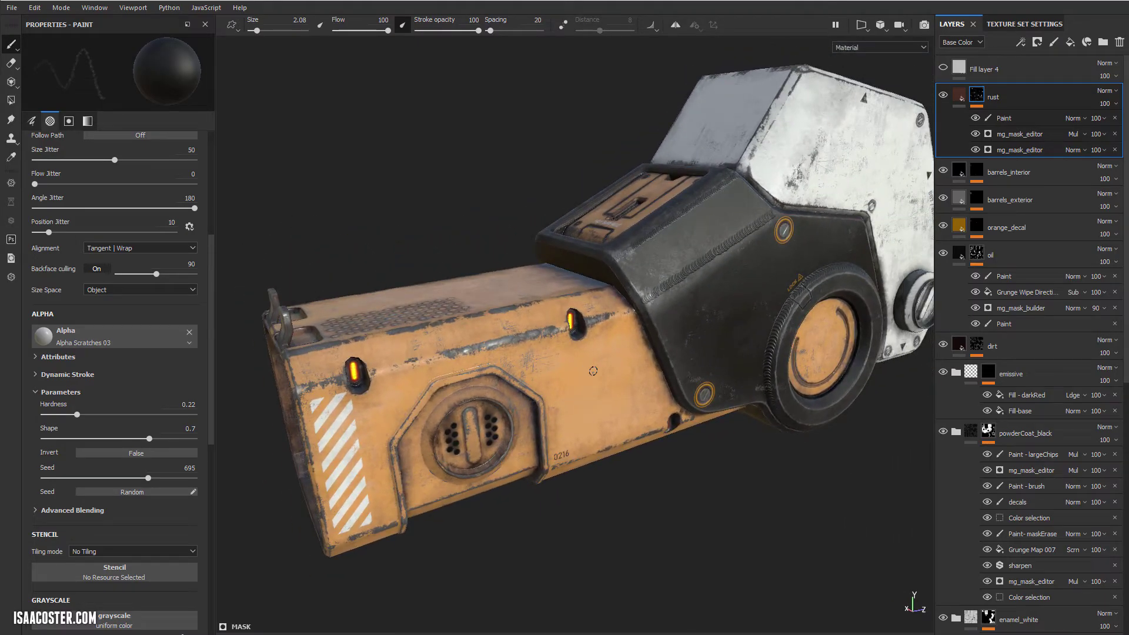
pyautogui.press('Tab')
pyautogui.moveTo(630, 364)
pyautogui.keyDown('alt'); pyautogui.mouseDown()
pyautogui.moveTo(673, 391)
pyautogui.moveTo(716, 390)
pyautogui.moveTo(559, 377)
pyautogui.moveTo(679, 389)
pyautogui.moveTo(666, 359)
pyautogui.moveTo(699, 341)
pyautogui.moveTo(647, 343)
pyautogui.mouseUp(); pyautogui.keyUp('alt')
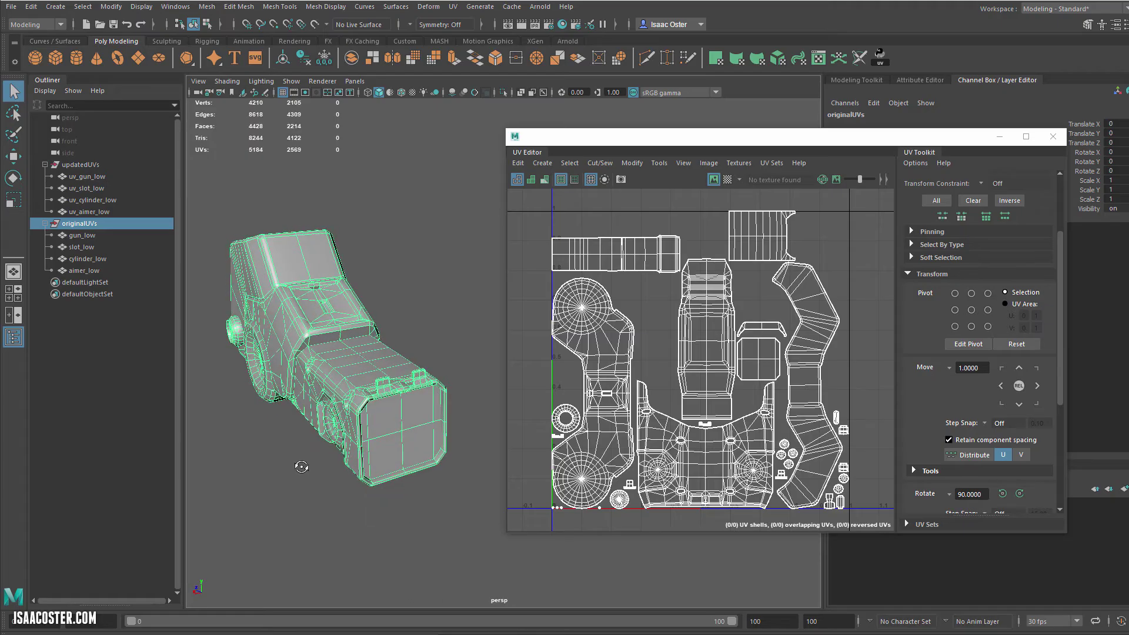
# - In Maya, view the originalUVs low-poly model from another angle and enlarge the UV Editor window showing its layout
pyautogui.moveTo(302, 466)
pyautogui.keyDown('alt'); pyautogui.mouseDown()
pyautogui.moveTo(319, 503)
pyautogui.moveTo(312, 511)
pyautogui.moveTo(401, 475)
pyautogui.mouseUp(); pyautogui.keyUp('alt')
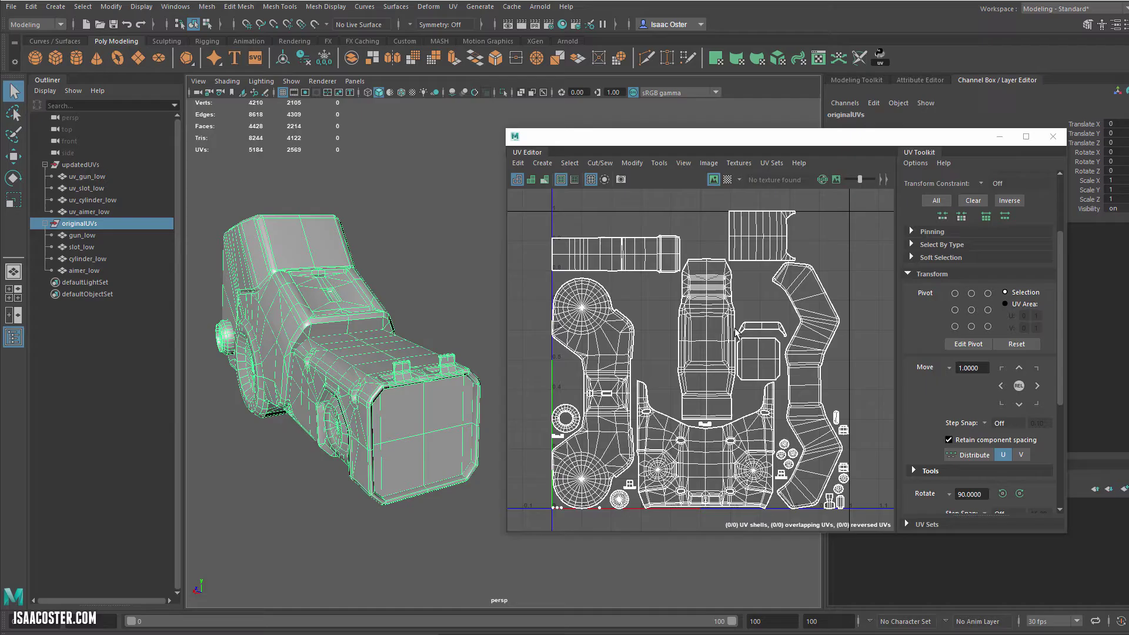
pyautogui.moveTo(506, 130); pyautogui.dragTo(428, 29)
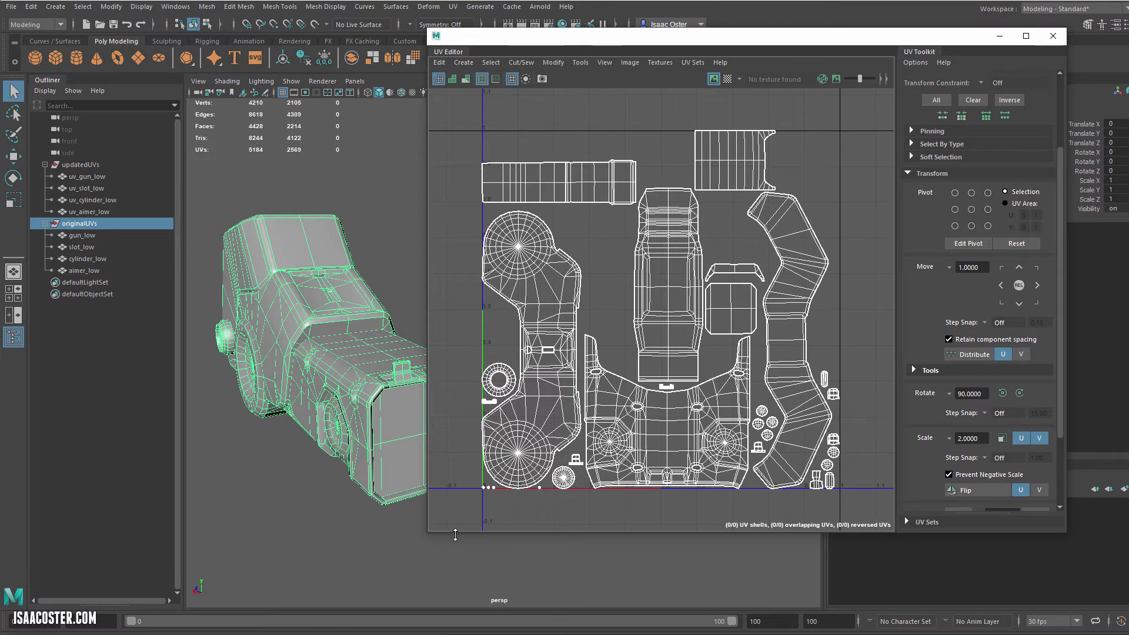
pyautogui.moveTo(455, 534); pyautogui.dragTo(511, 593)
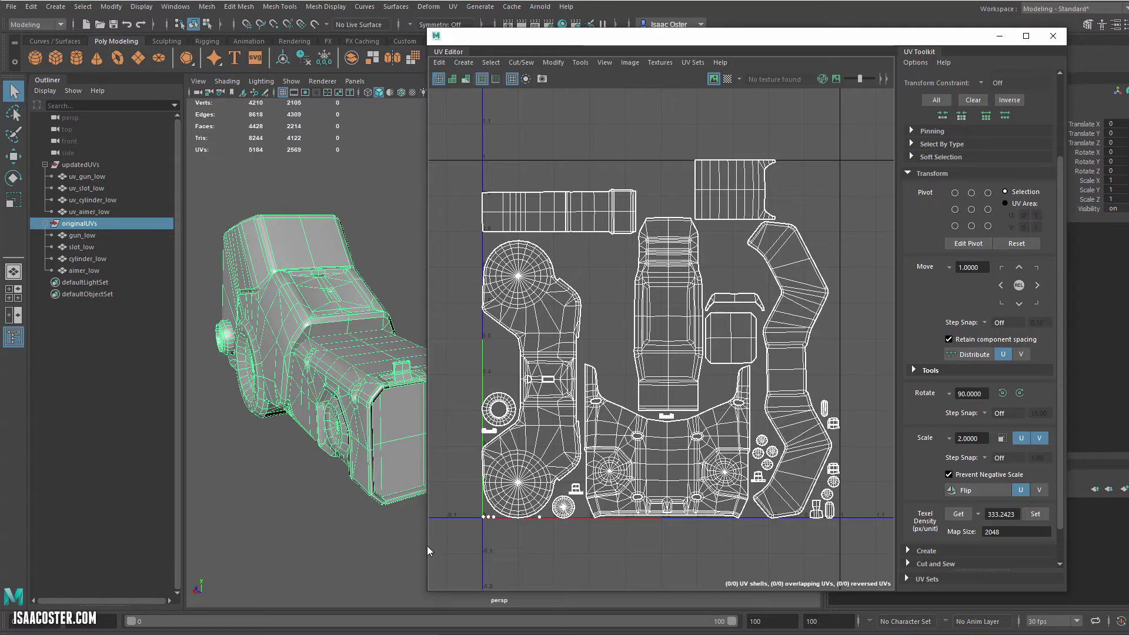
pyautogui.moveTo(428, 551)
pyautogui.mouseDown()
pyautogui.moveTo(474, 550)
pyautogui.moveTo(420, 549)
pyautogui.mouseUp()
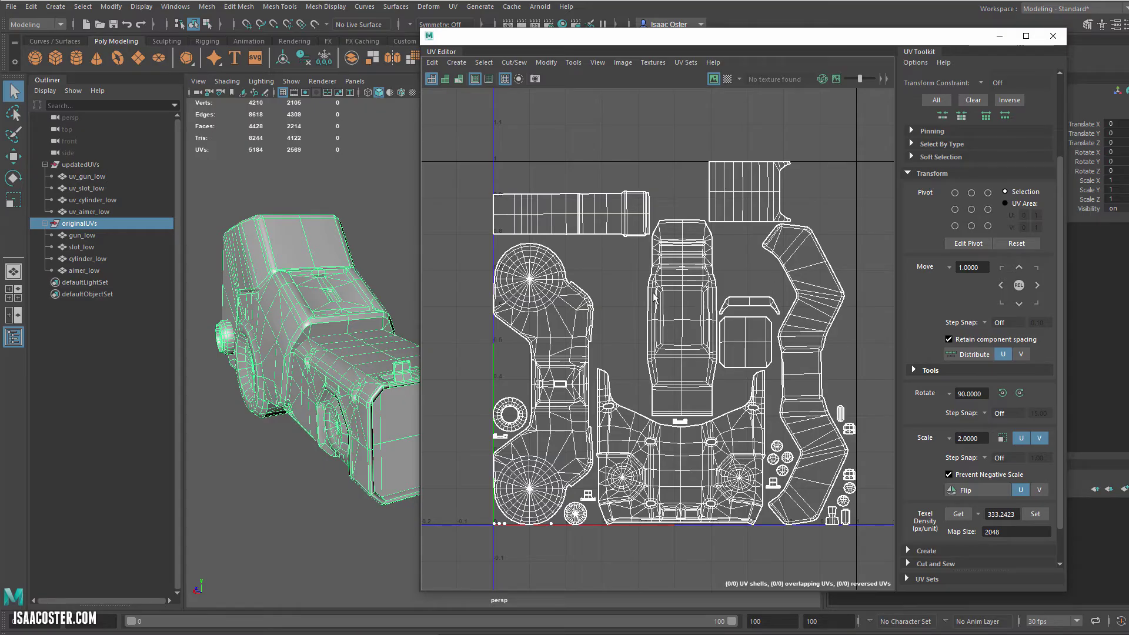
# - Examine the original UV layout as a whole, followed by the joined side-panel shell and the shells near its far edge
pyautogui.keyDown('alt'); pyautogui.moveTo(646, 412); pyautogui.dragTo(649, 402, button='middle'); pyautogui.keyUp('alt')
pyautogui.keyDown('alt'); pyautogui.moveTo(627, 365); pyautogui.dragTo(650, 376, button='right'); pyautogui.keyUp('alt')
pyautogui.keyDown('alt'); pyautogui.moveTo(611, 369); pyautogui.dragTo(599, 363, button='middle'); pyautogui.keyUp('alt')
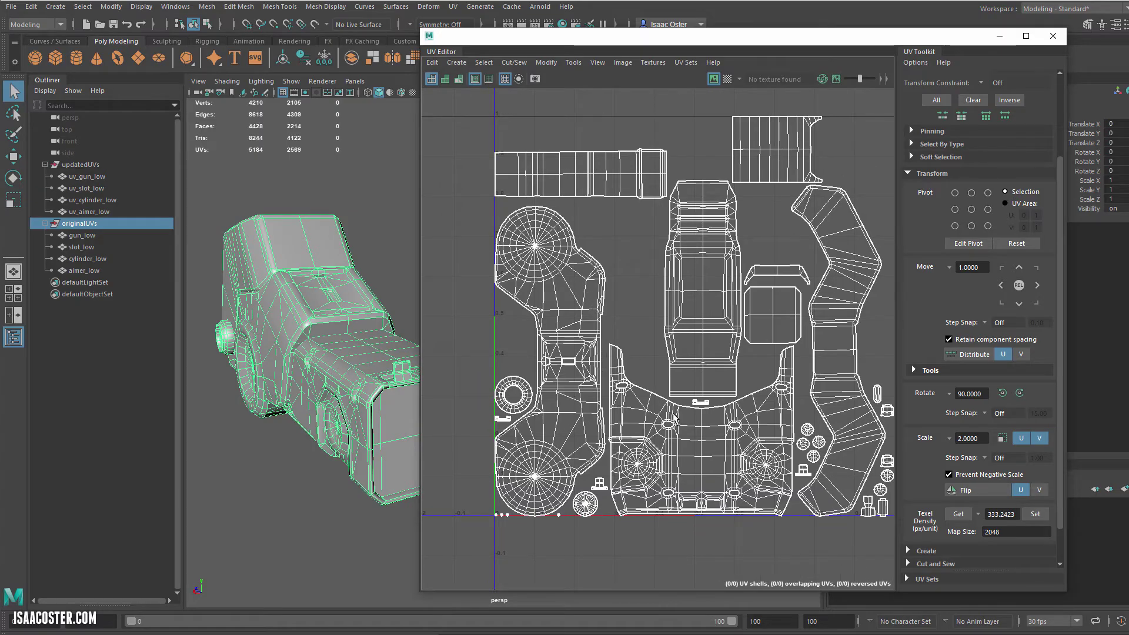
pyautogui.keyDown('alt'); pyautogui.moveTo(785, 430); pyautogui.dragTo(760, 446, button='middle'); pyautogui.keyUp('alt')
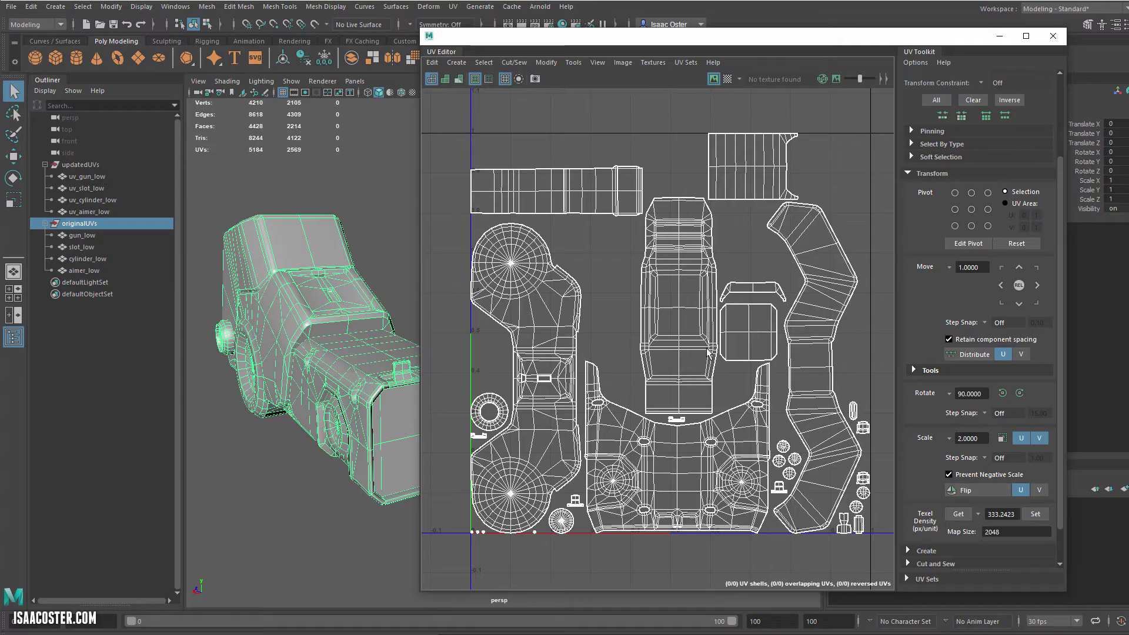
pyautogui.scroll(5, 520, 338)
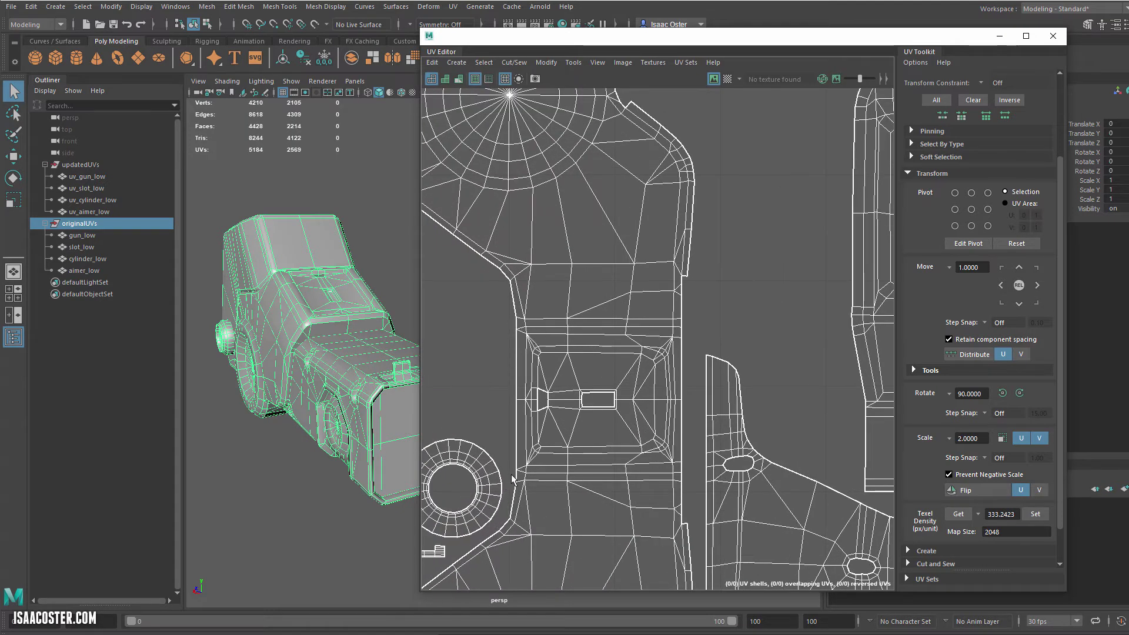
pyautogui.scroll(-2, 683, 472)
pyautogui.keyDown('alt'); pyautogui.moveTo(792, 519); pyautogui.dragTo(599, 336, button='middle'); pyautogui.keyUp('alt')
pyautogui.keyDown('alt'); pyautogui.moveTo(690, 293); pyautogui.dragTo(573, 502, button='middle'); pyautogui.keyUp('alt')
pyautogui.keyDown('alt'); pyautogui.moveTo(742, 387); pyautogui.dragTo(662, 345, button='middle'); pyautogui.keyUp('alt')
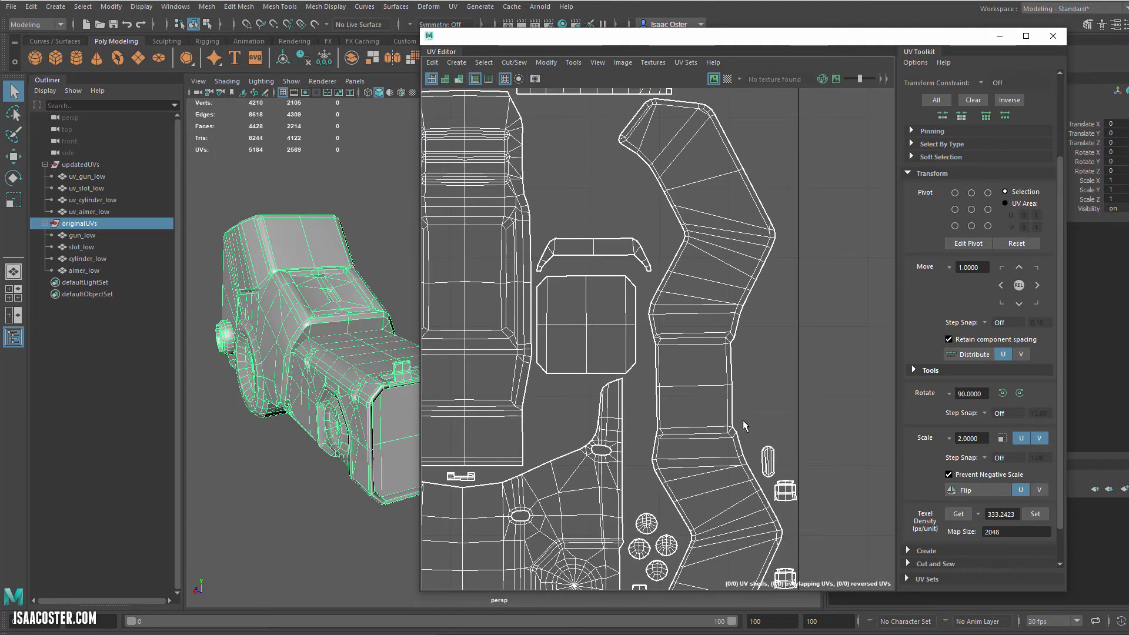
# - Examine the long horizontal strip shell at the upper edge of the original UV layout
pyautogui.scroll(-2, 745, 374)
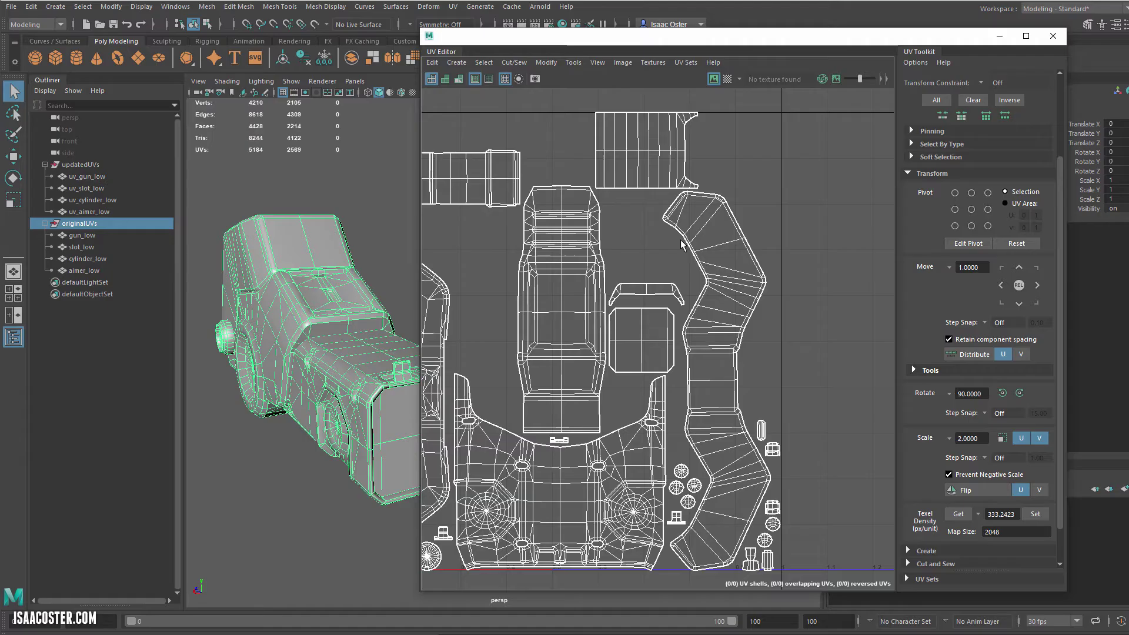
pyautogui.keyDown('alt'); pyautogui.moveTo(694, 274); pyautogui.dragTo(752, 282, button='middle'); pyautogui.keyUp('alt')
pyautogui.scroll(-1, 547, 250)
pyautogui.keyDown('alt'); pyautogui.moveTo(600, 304); pyautogui.dragTo(640, 309, button='middle'); pyautogui.keyUp('alt')
pyautogui.scroll(4, 537, 223)
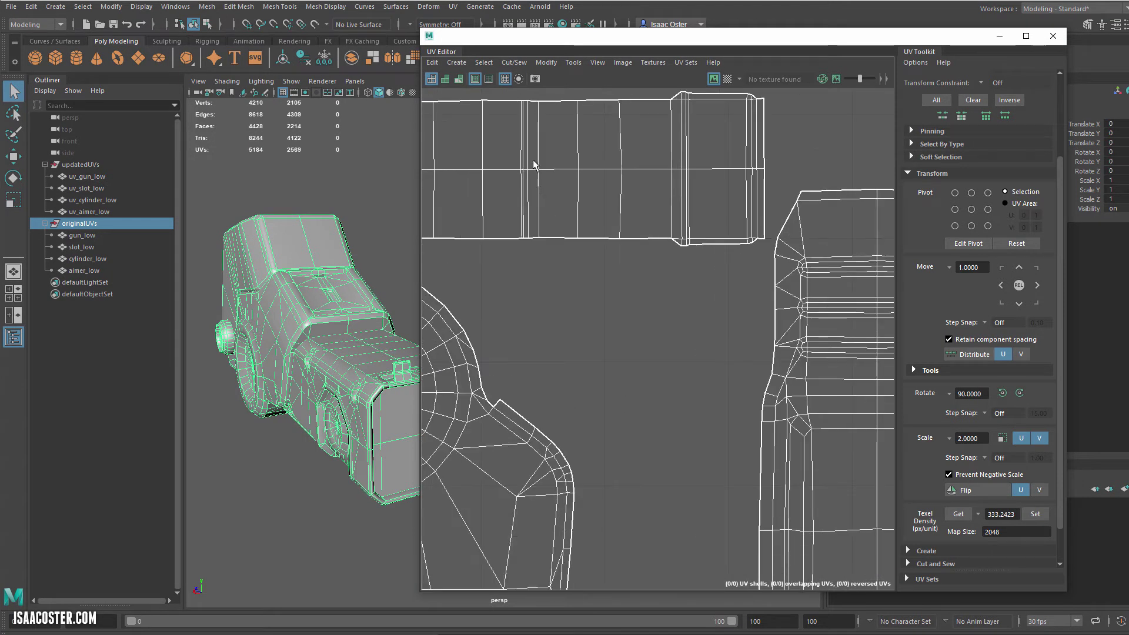
pyautogui.keyDown('alt'); pyautogui.moveTo(527, 207); pyautogui.dragTo(705, 332, button='middle'); pyautogui.keyUp('alt')
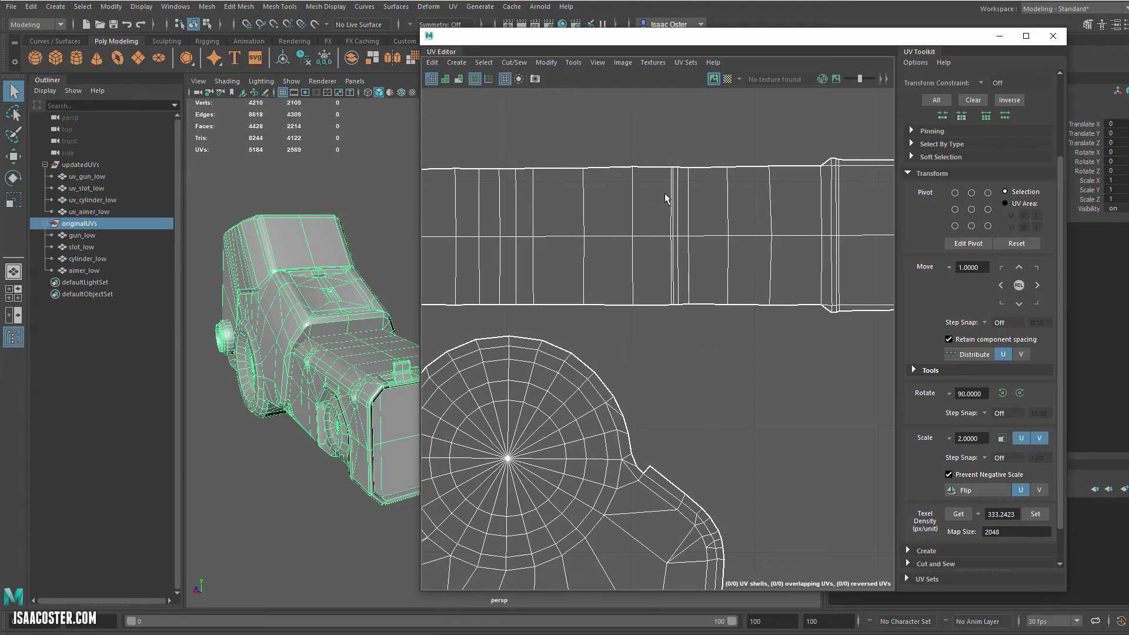
# - Inspect the large barrel-housing shell and the small shells beside it in the original UV layout
pyautogui.scroll(-4, 673, 247)
pyautogui.keyDown('alt'); pyautogui.moveTo(707, 480); pyautogui.dragTo(599, 221, button='middle'); pyautogui.keyUp('alt')
pyautogui.scroll(3, 626, 266)
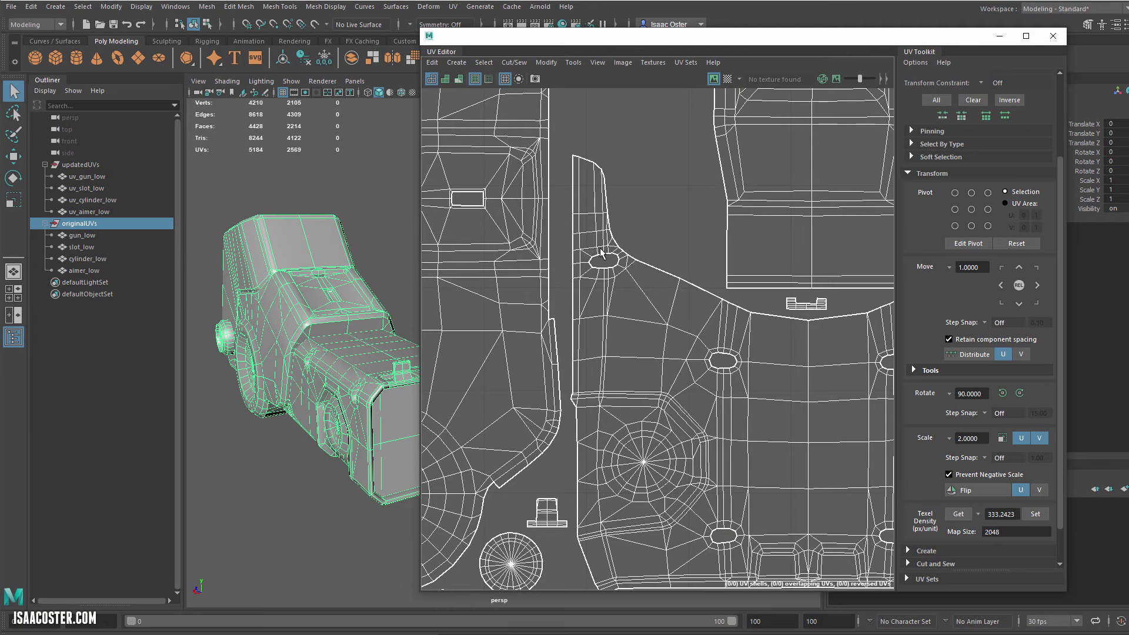
pyautogui.keyDown('alt'); pyautogui.moveTo(656, 269); pyautogui.dragTo(758, 256, button='middle'); pyautogui.keyUp('alt')
pyautogui.scroll(-2, 829, 256)
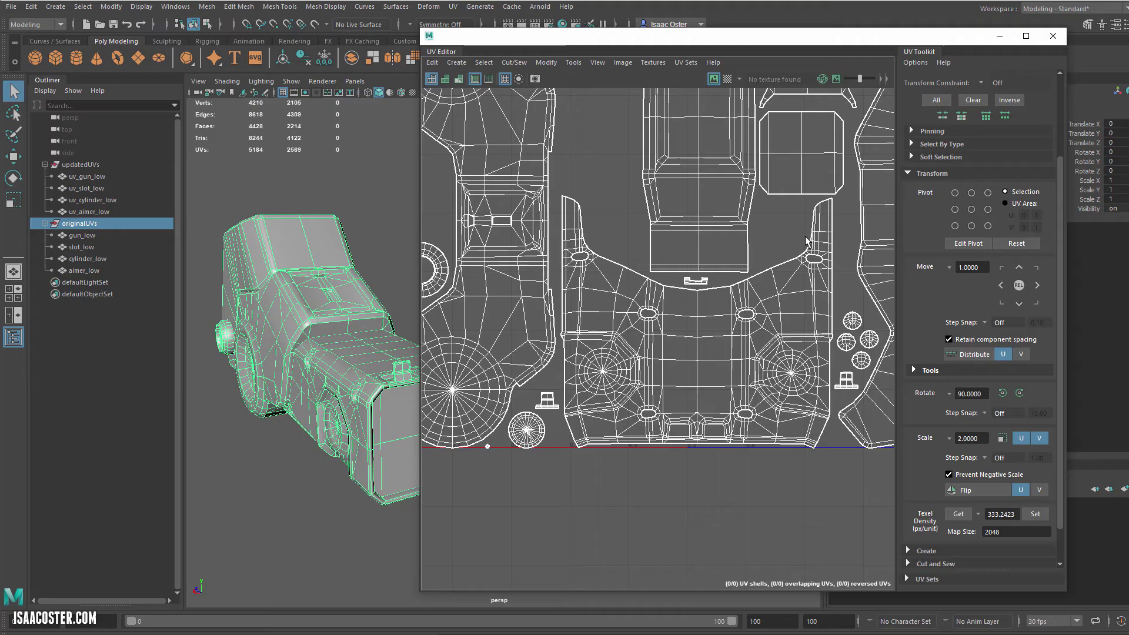
pyautogui.keyDown('alt'); pyautogui.moveTo(750, 246); pyautogui.dragTo(724, 232, button='middle'); pyautogui.keyUp('alt')
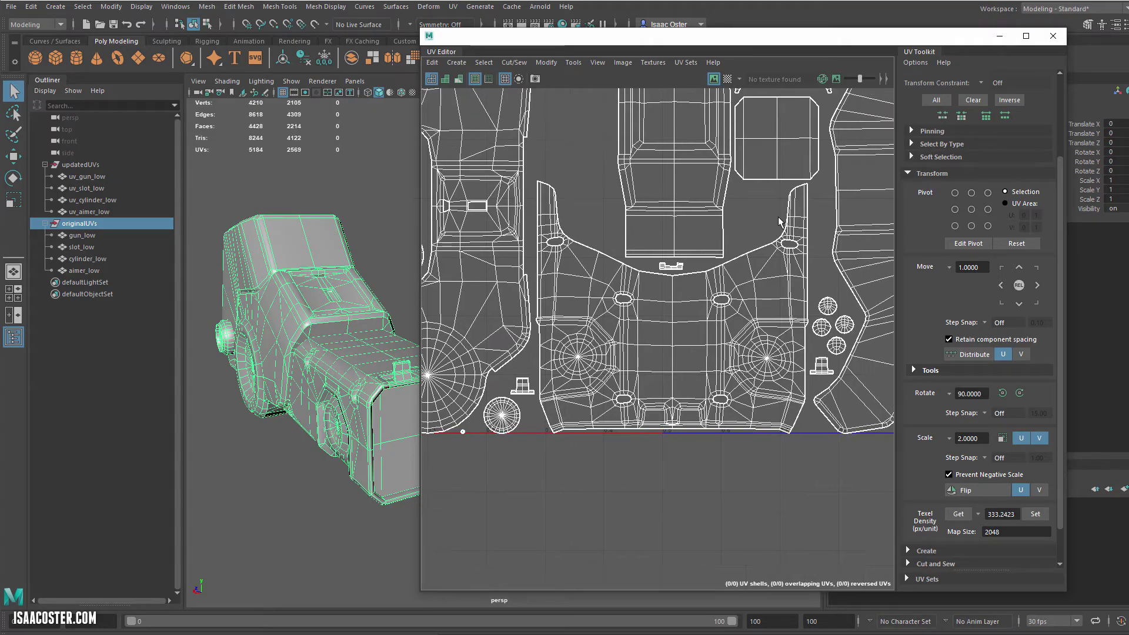
pyautogui.keyDown('alt'); pyautogui.moveTo(751, 347); pyautogui.dragTo(699, 347, button='middle'); pyautogui.keyUp('alt')
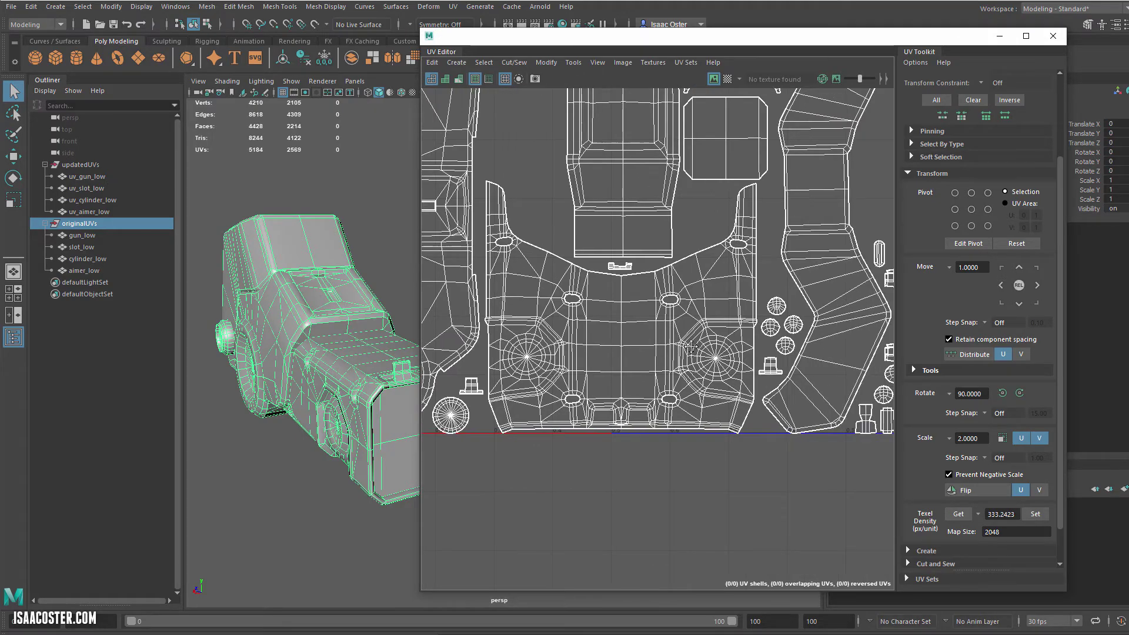
# - Review the complete original UV layout and select the updatedUVs group to compare its layout
pyautogui.keyDown('alt'); pyautogui.moveTo(664, 347); pyautogui.dragTo(506, 336, button='right'); pyautogui.keyUp('alt')
pyautogui.keyDown('alt'); pyautogui.moveTo(506, 337); pyautogui.dragTo(532, 426, button='middle'); pyautogui.keyUp('alt')
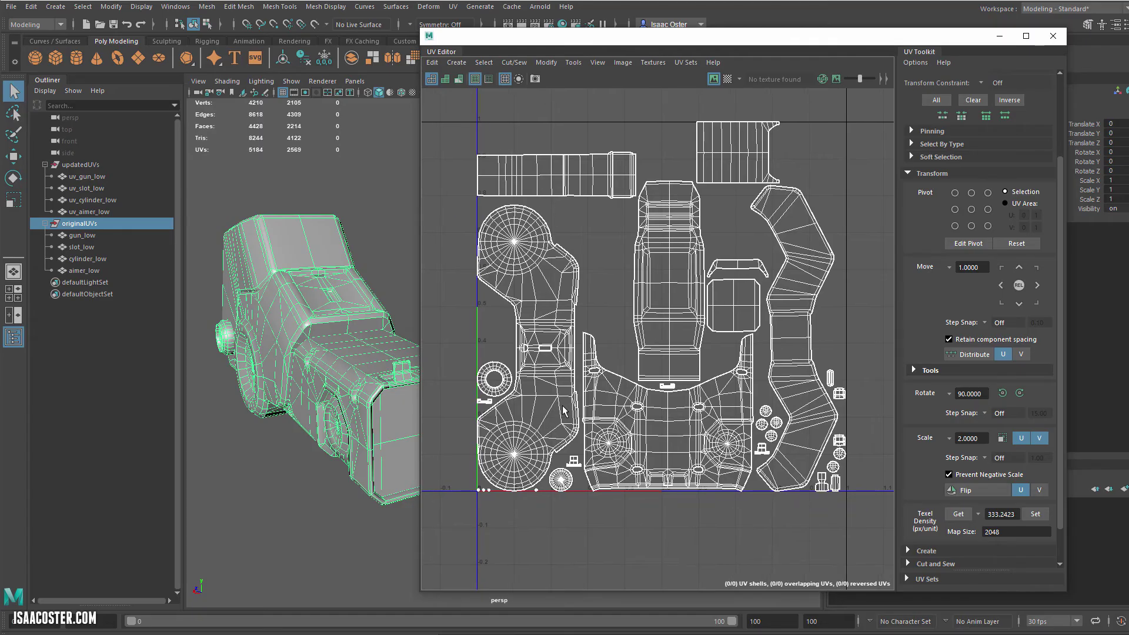
pyautogui.keyDown('alt'); pyautogui.moveTo(559, 410); pyautogui.dragTo(626, 400, button='right'); pyautogui.keyUp('alt')
pyautogui.keyDown('alt'); pyautogui.moveTo(627, 400); pyautogui.dragTo(602, 414, button='middle'); pyautogui.keyUp('alt')
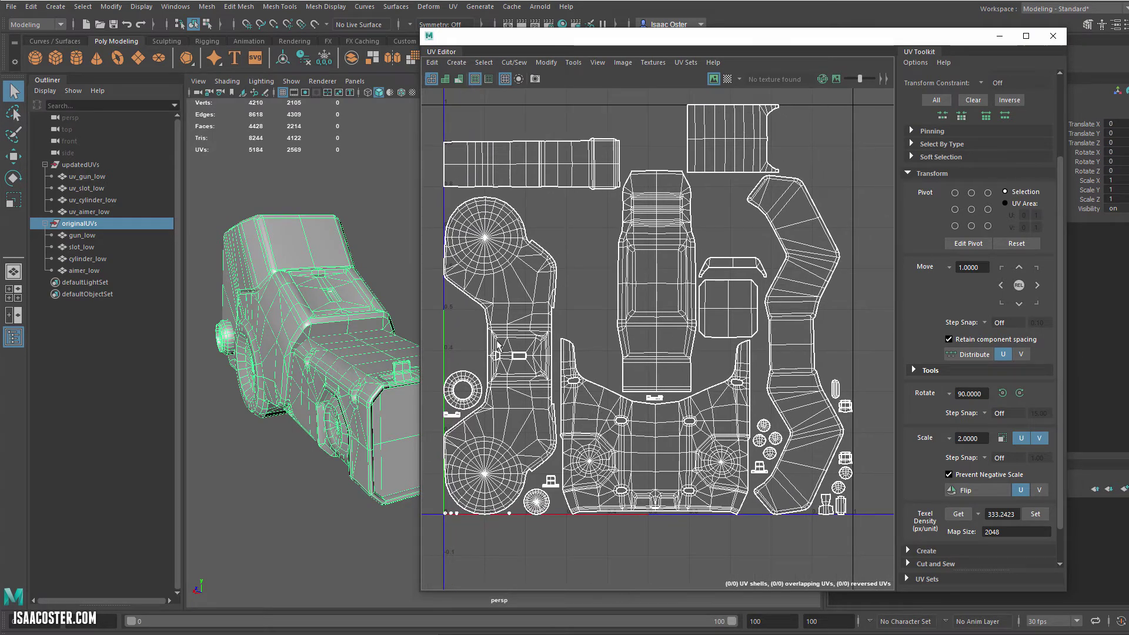
pyautogui.click(92, 168)
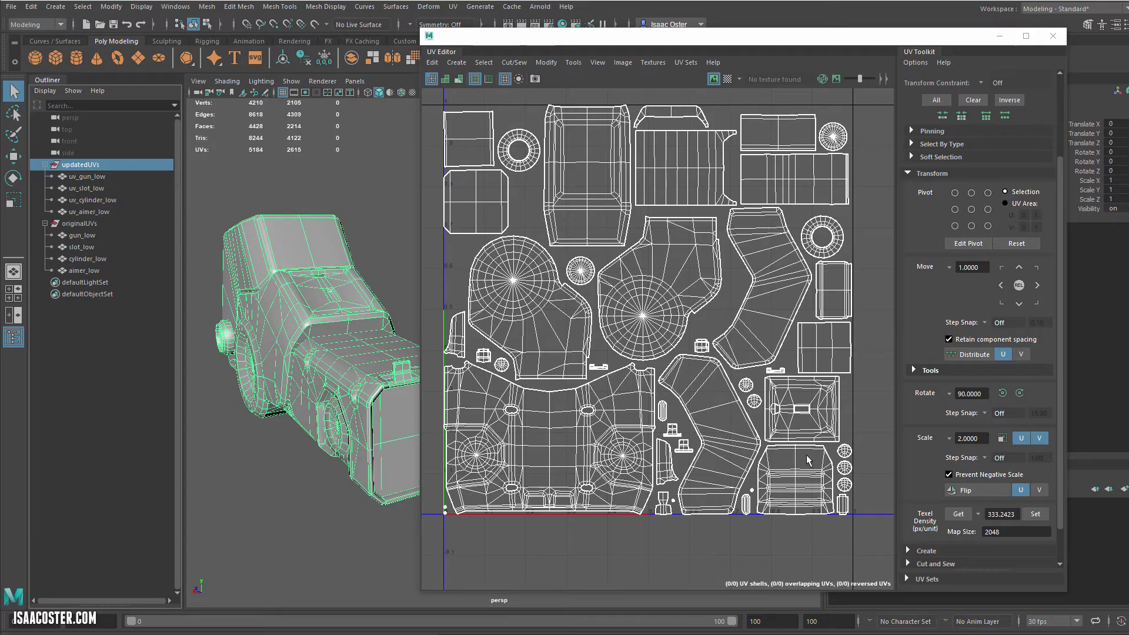
# - Compare the originalUVs and updatedUVs groups against the texel density and map size settings in the UV Toolkit
pyautogui.click(78, 226)
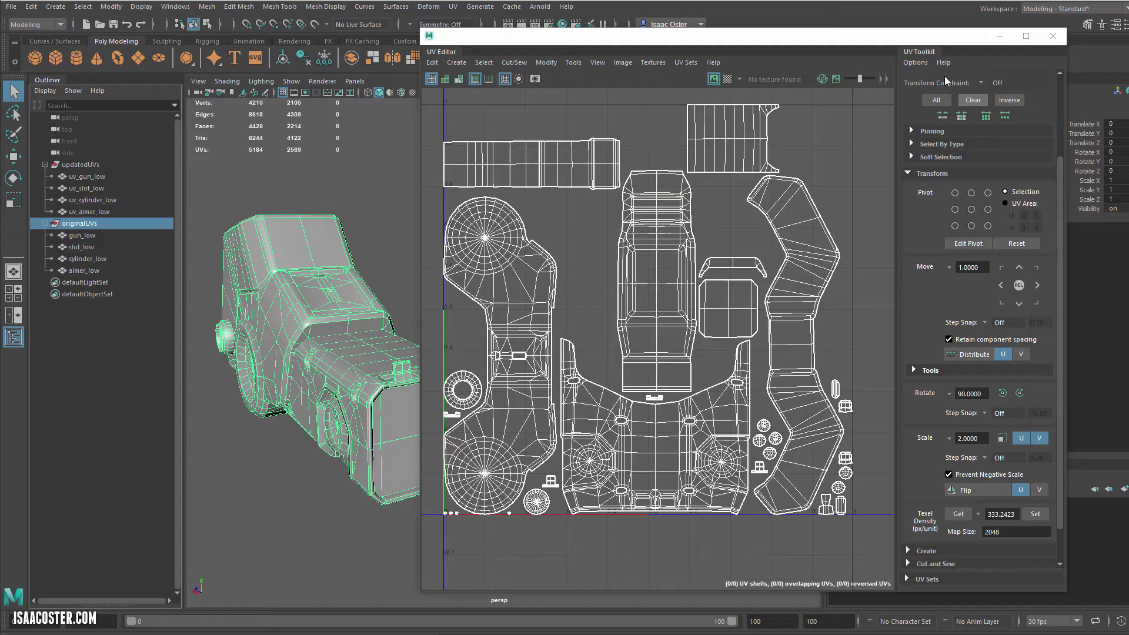
pyautogui.scroll(-1, 919, 540)
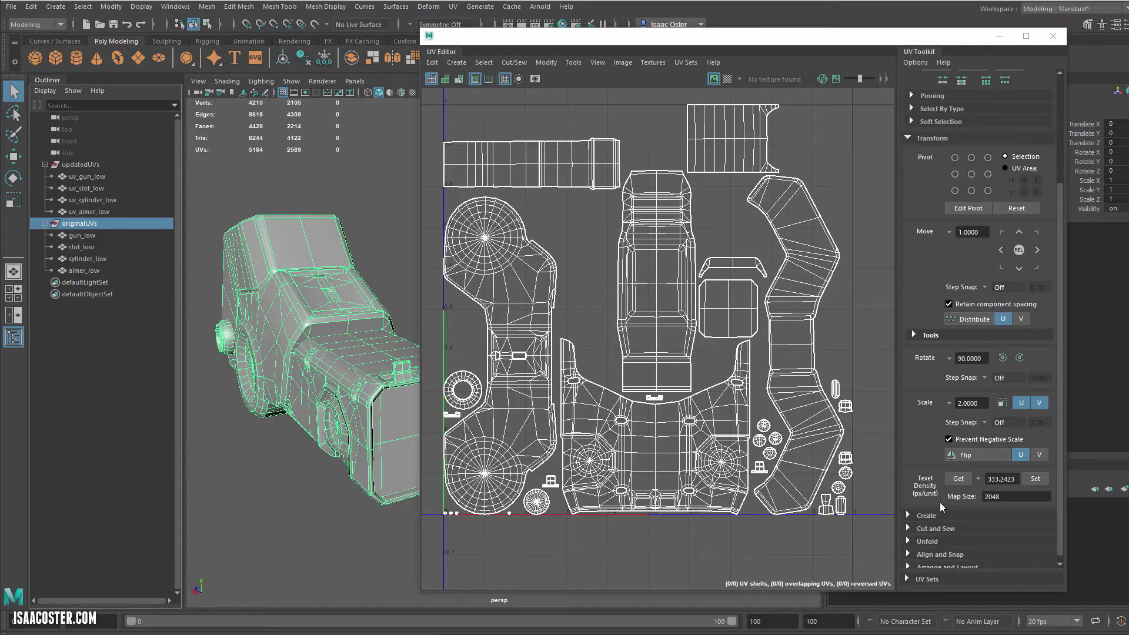
pyautogui.scroll(1, 933, 464)
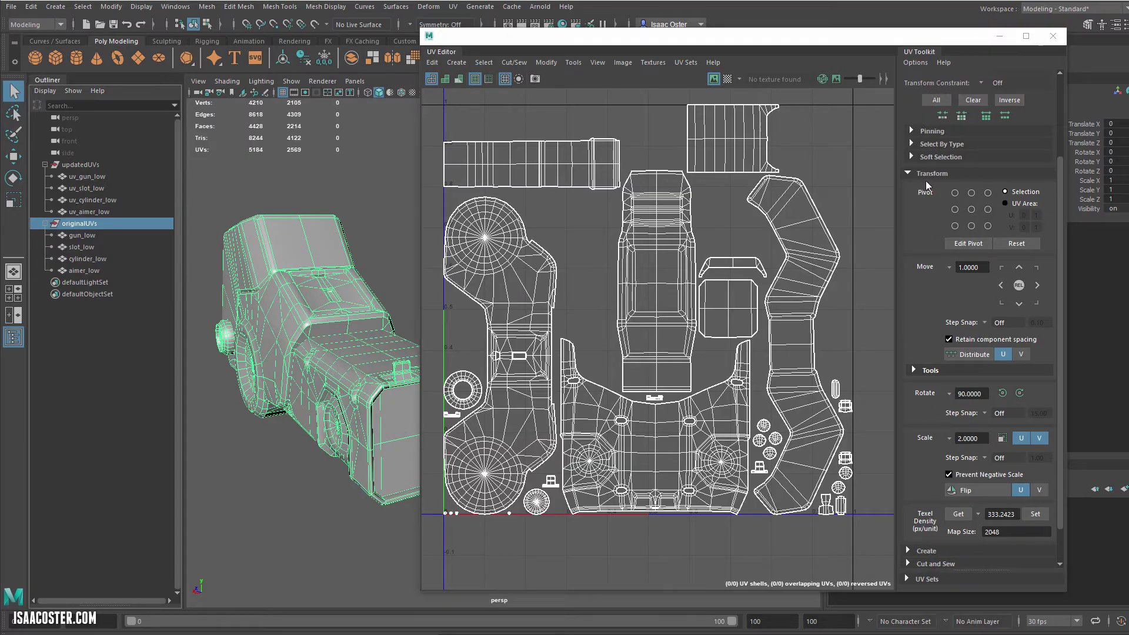
pyautogui.scroll(-1, 927, 337)
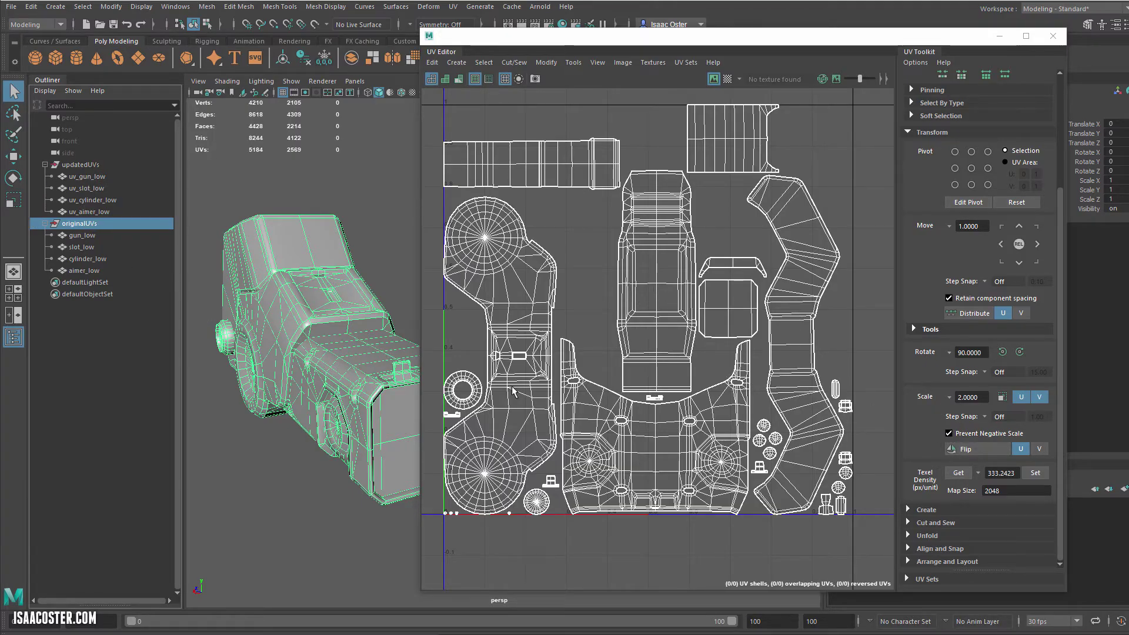
pyautogui.click(961, 481)
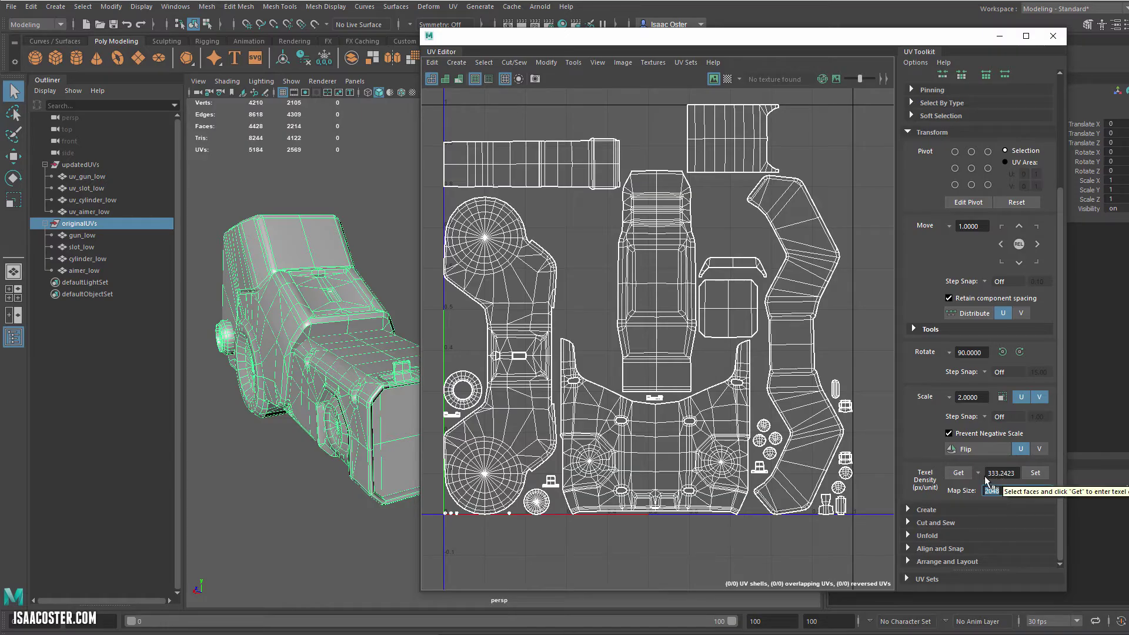
pyautogui.click(986, 485)
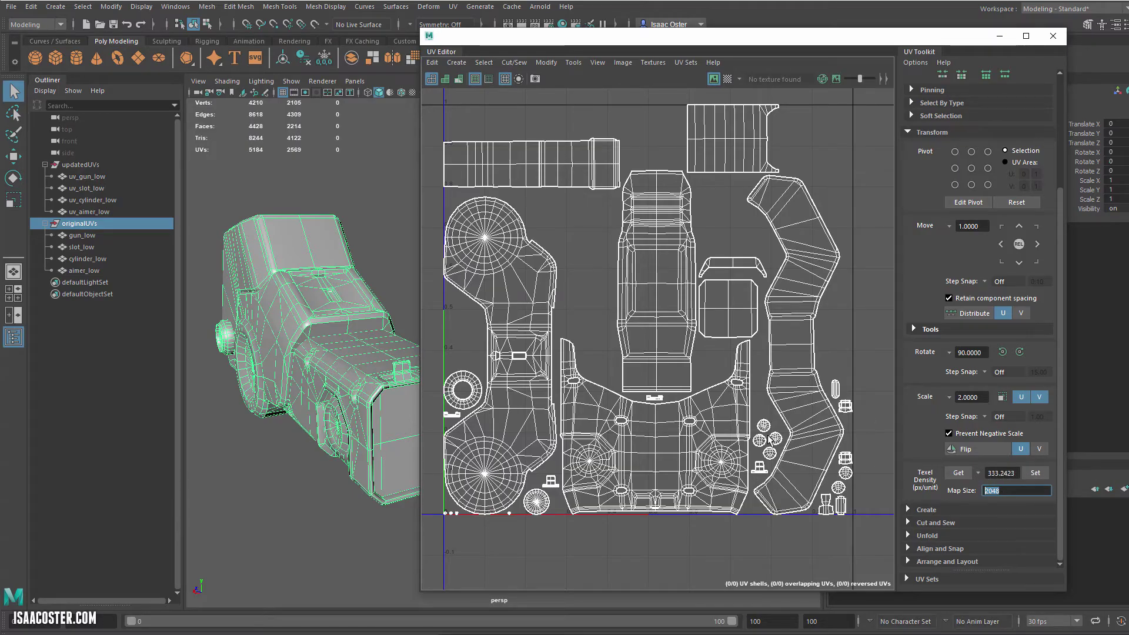
pyautogui.click(91, 167)
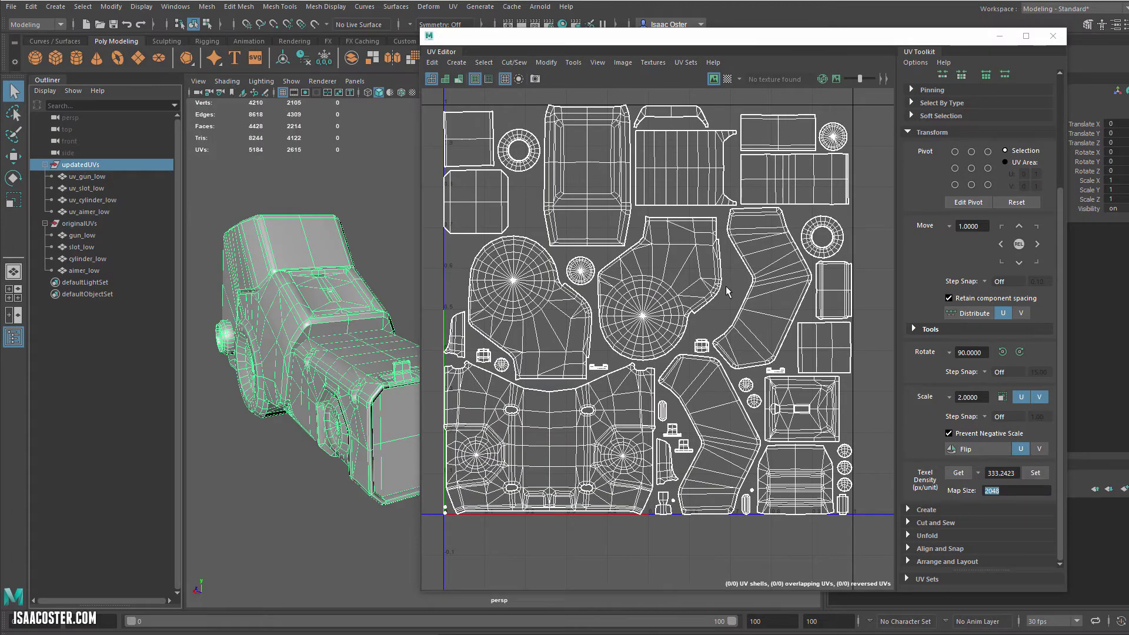
pyautogui.click(959, 472)
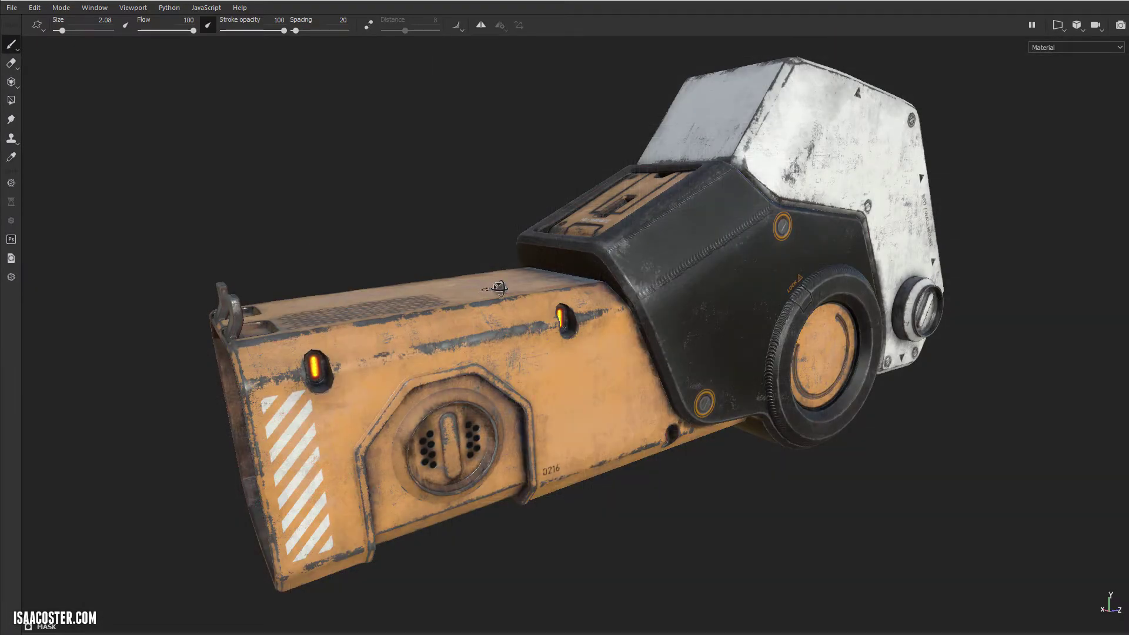
# - Switch to Substance Painter, view the mesh files in the geo folder from the project configuration, and leave without choosing one
pyautogui.keyDown('alt'); pyautogui.moveTo(493, 288); pyautogui.dragTo(513, 282); pyautogui.keyUp('alt')
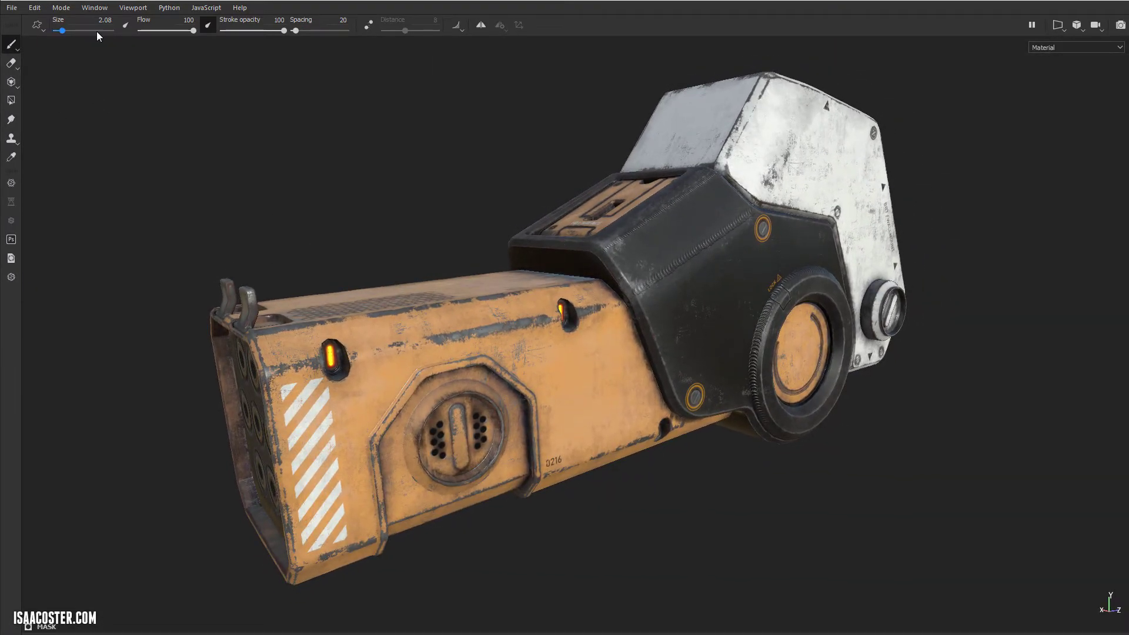
pyautogui.click(34, 8)
pyautogui.click(54, 45)
pyautogui.click(654, 227)
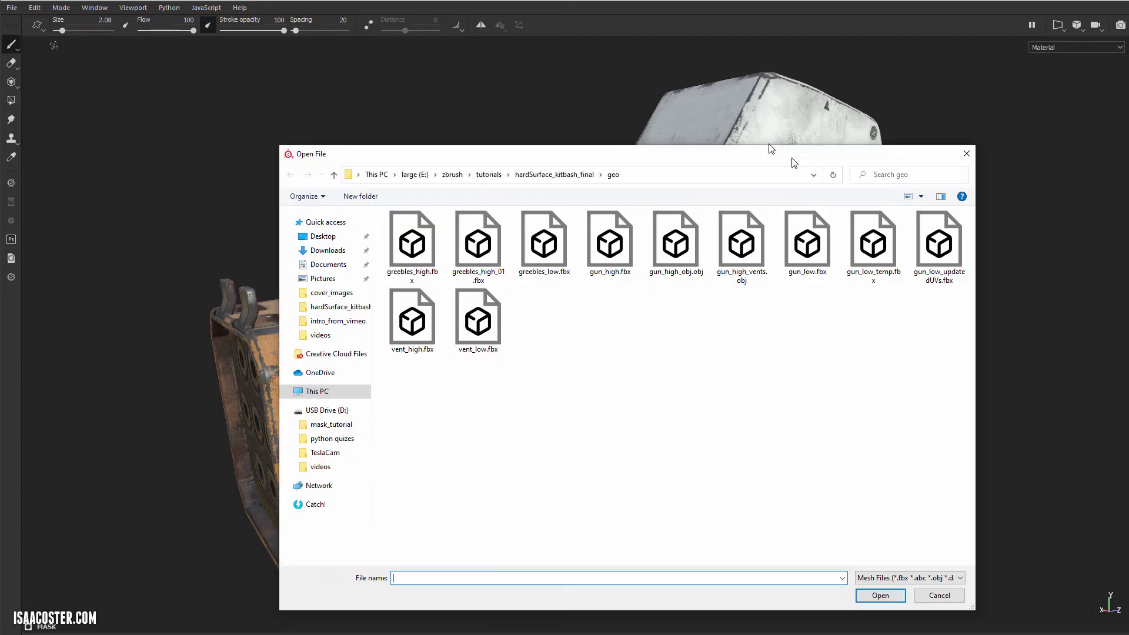
pyautogui.moveTo(794, 156); pyautogui.dragTo(764, 134)
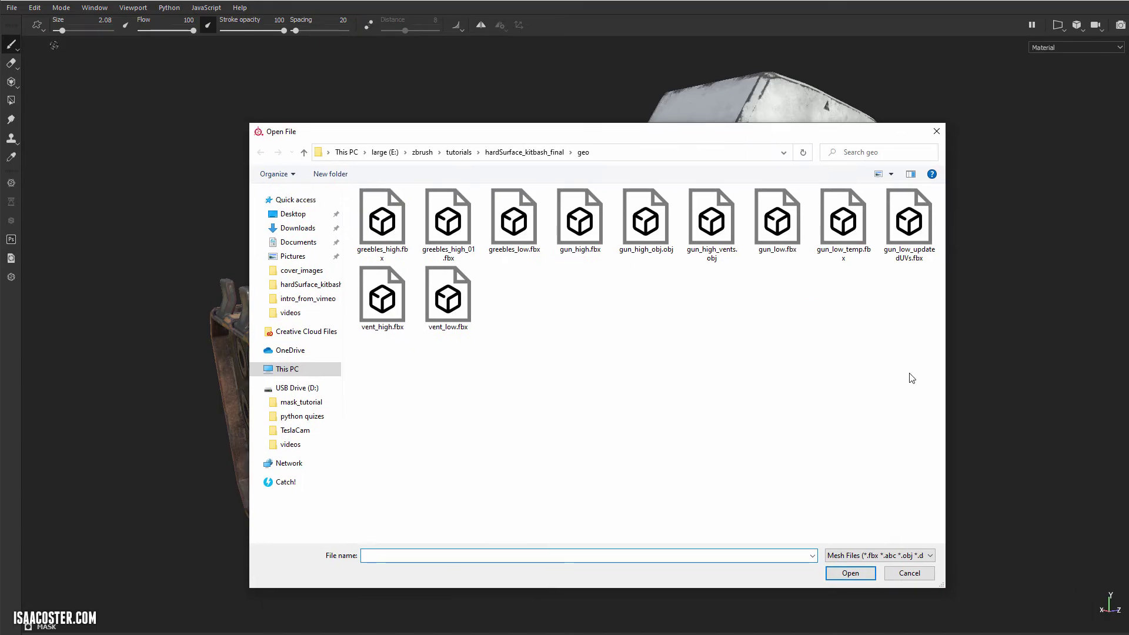
pyautogui.click(928, 576)
pyautogui.click(649, 422)
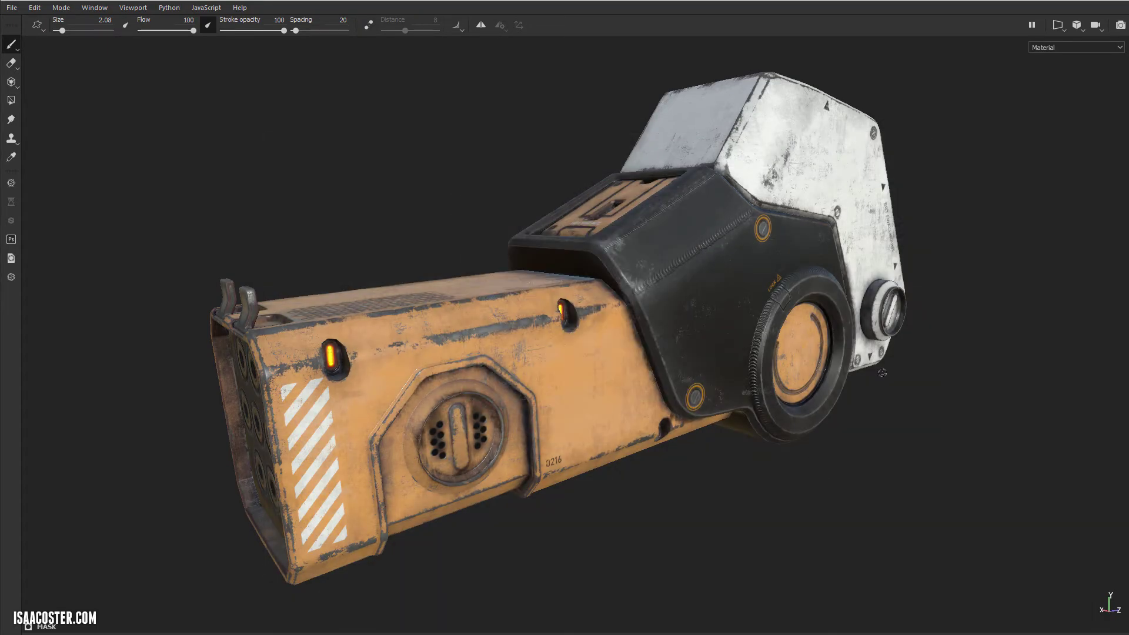
# - Show the interface panels to review the gun texture set's size, channels and mesh maps, and hide them again
pyautogui.press('Tab')
pyautogui.click(1026, 25)
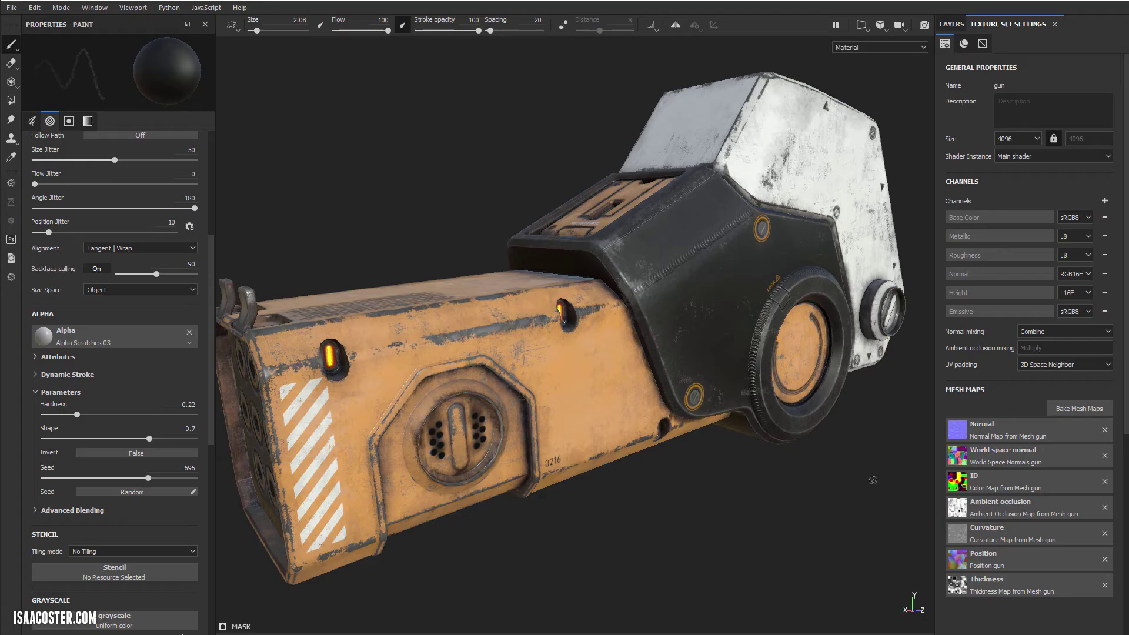
pyautogui.keyDown('alt'); pyautogui.moveTo(690, 498); pyautogui.dragTo(662, 506); pyautogui.keyUp('alt')
pyautogui.scroll(-1, 708, 501)
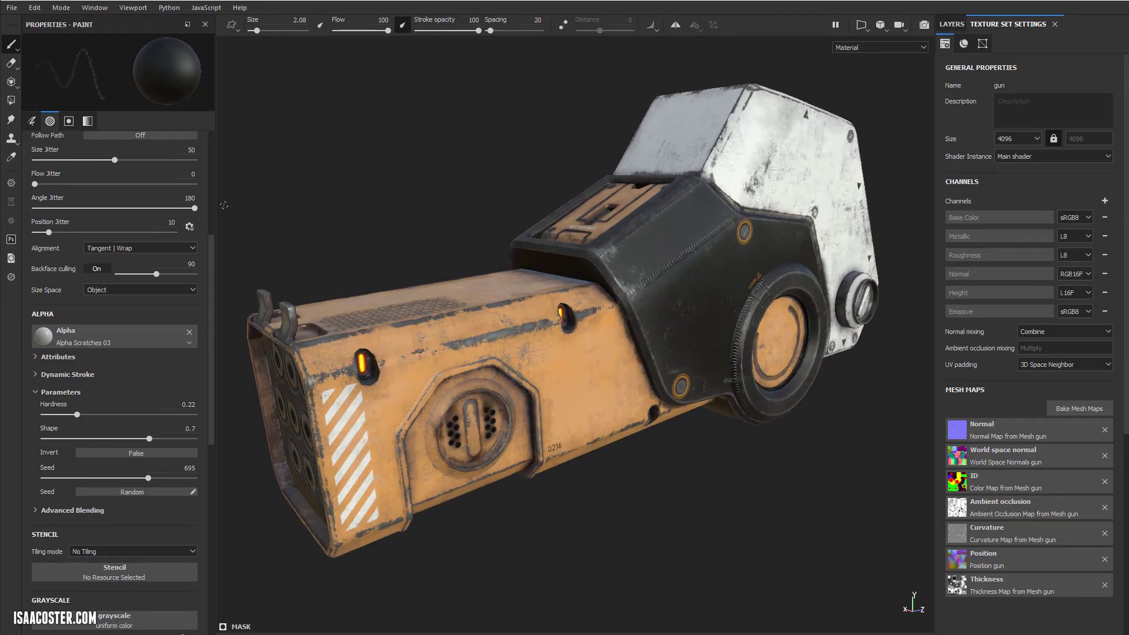
pyautogui.press('Tab')
# - Frame the gun in a three-quarter view, switch to Iray rendering mode and adjust the environment lighting rotation
pyautogui.keyDown('alt'); pyautogui.moveTo(385, 223); pyautogui.dragTo(394, 280); pyautogui.keyUp('alt')
pyautogui.click(61, 8)
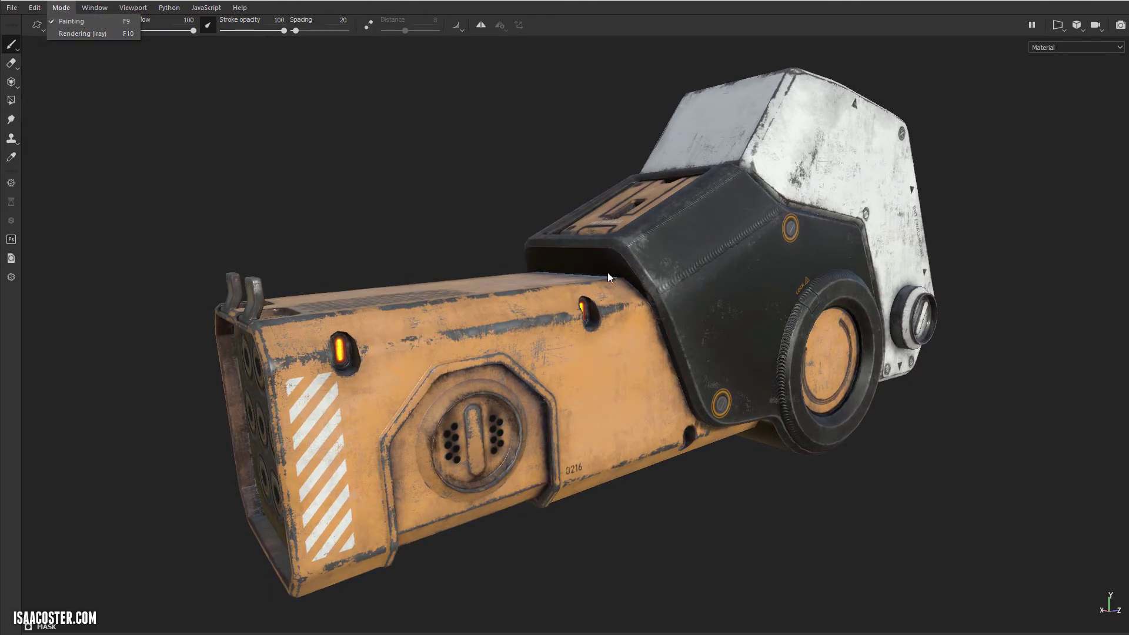
pyautogui.keyDown('alt'); pyautogui.moveTo(406, 195); pyautogui.dragTo(405, 196); pyautogui.keyUp('alt')
pyautogui.keyDown('shift'); pyautogui.moveTo(405, 195); pyautogui.dragTo(405, 195, button='right'); pyautogui.keyUp('shift')
pyautogui.keyDown('alt'); pyautogui.moveTo(405, 195); pyautogui.dragTo(421, 194); pyautogui.keyUp('alt')
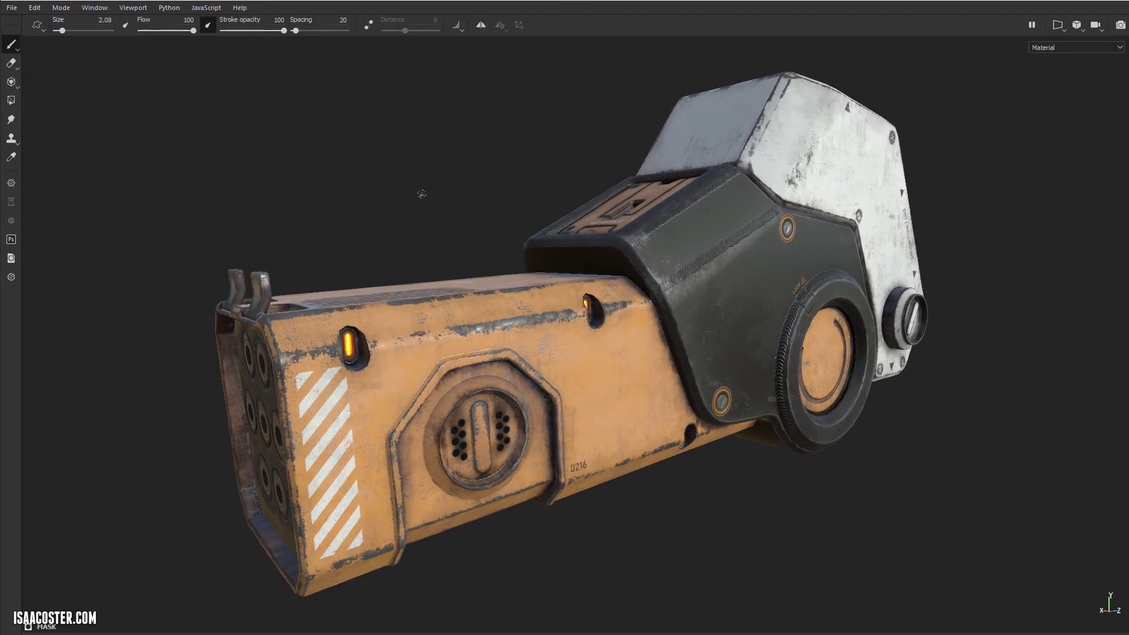
pyautogui.click(61, 8)
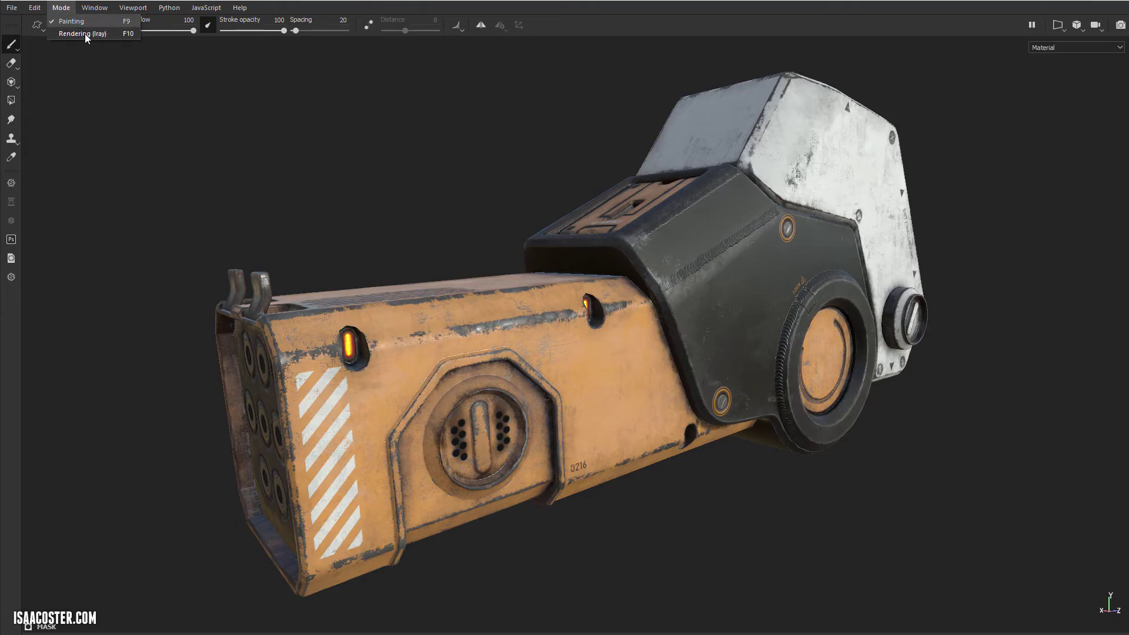
pyautogui.click(85, 34)
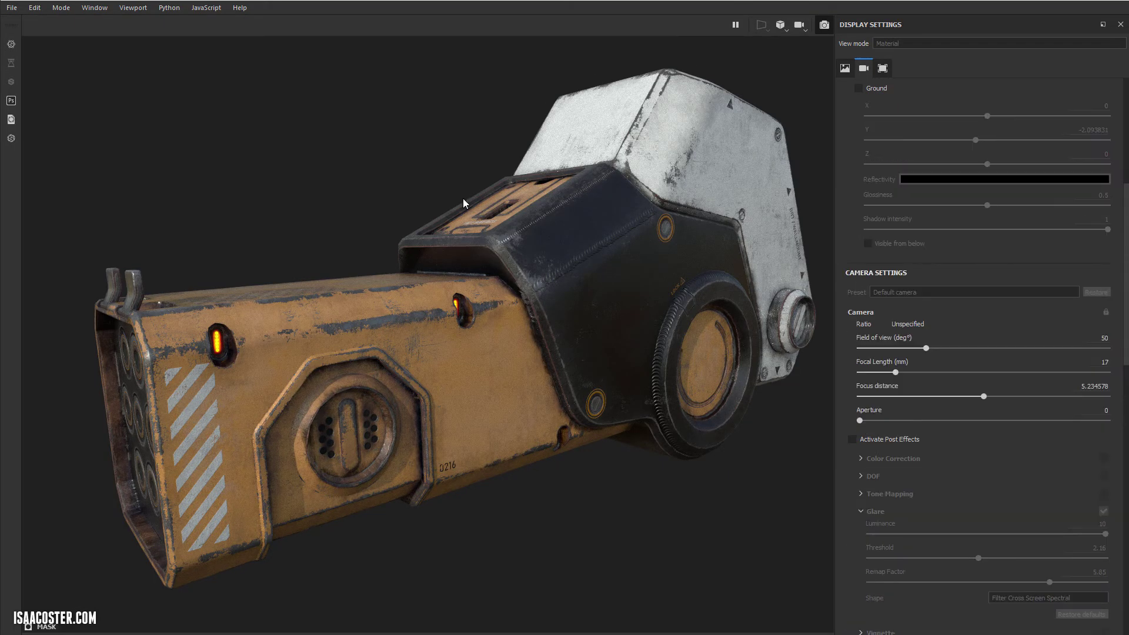
pyautogui.keyDown('alt'); pyautogui.moveTo(454, 190); pyautogui.dragTo(454, 187, button='middle'); pyautogui.keyUp('alt')
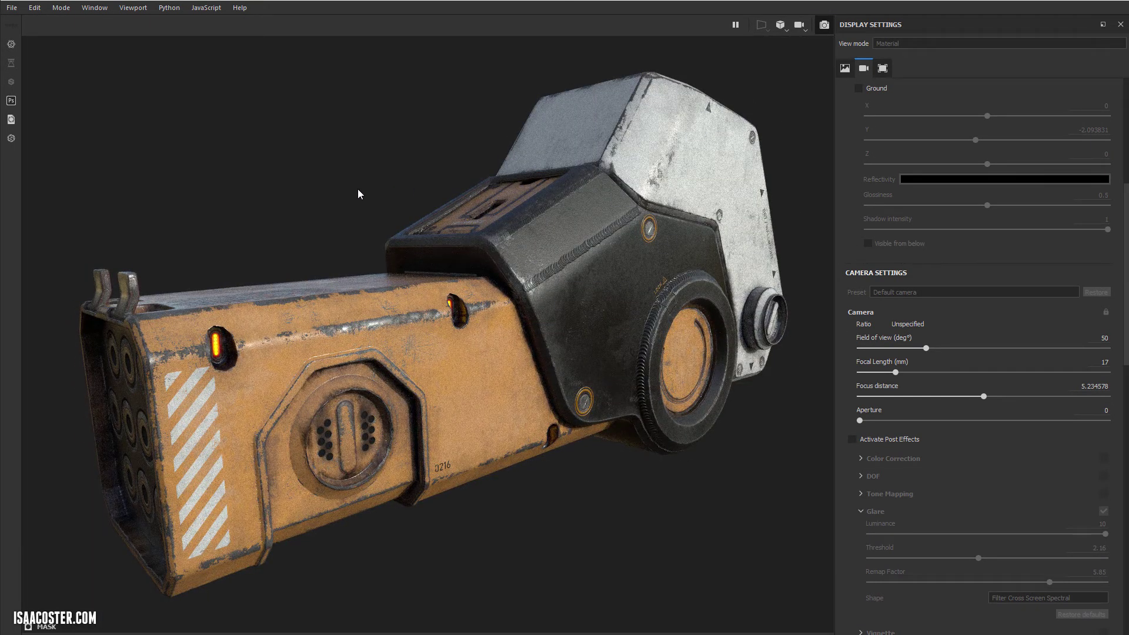
pyautogui.keyDown('shift'); pyautogui.moveTo(357, 189); pyautogui.dragTo(355, 188, button='right'); pyautogui.keyUp('shift')
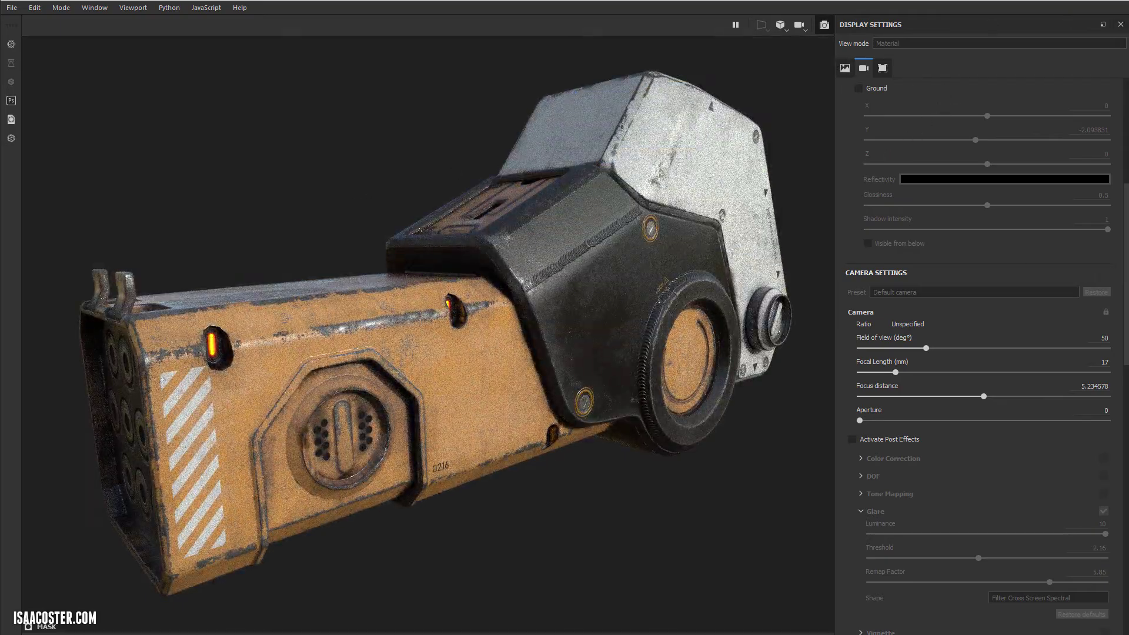
# - Look through the renderer settings, the shader settings and the log available in rendering mode
pyautogui.click(1128, 44)
pyautogui.click(1128, 63)
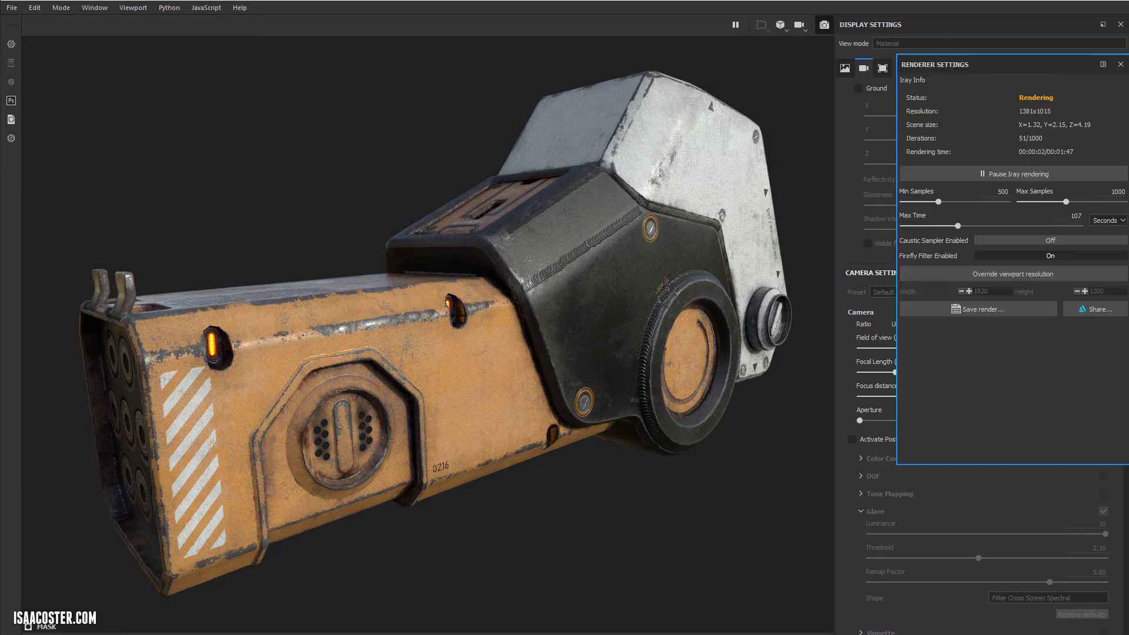
pyautogui.click(1128, 82)
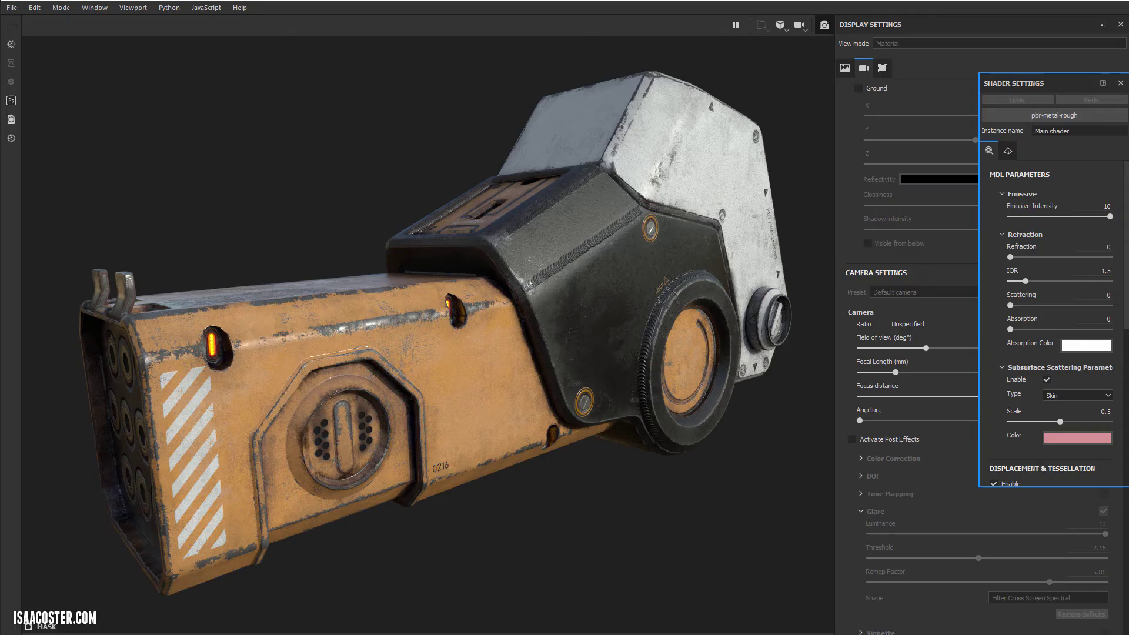
pyautogui.press('l')
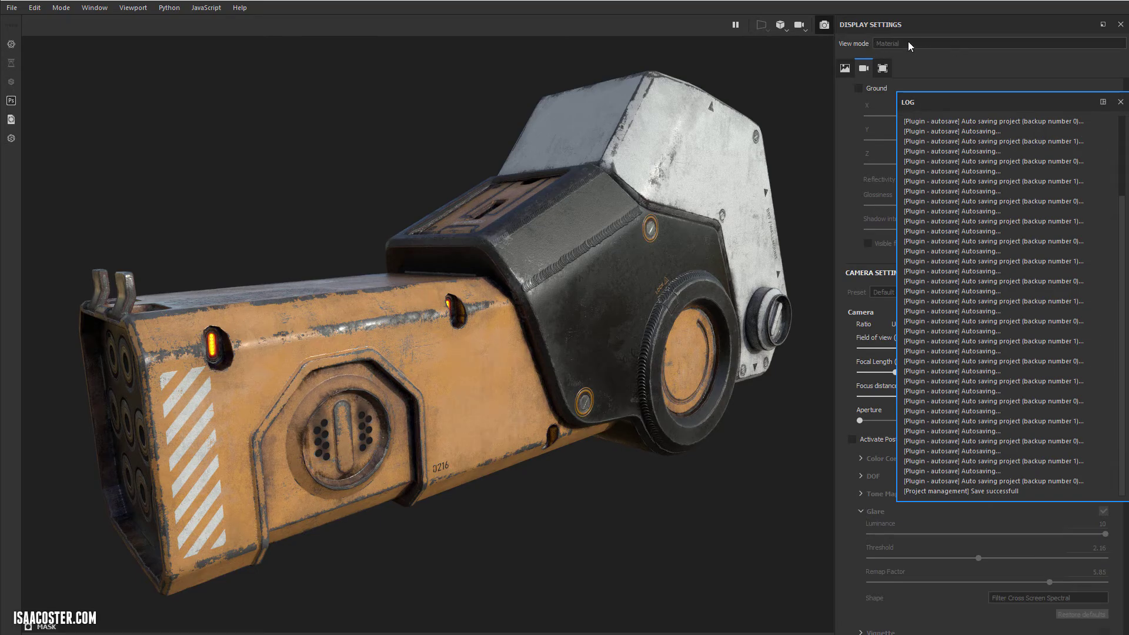
pyautogui.press('l')
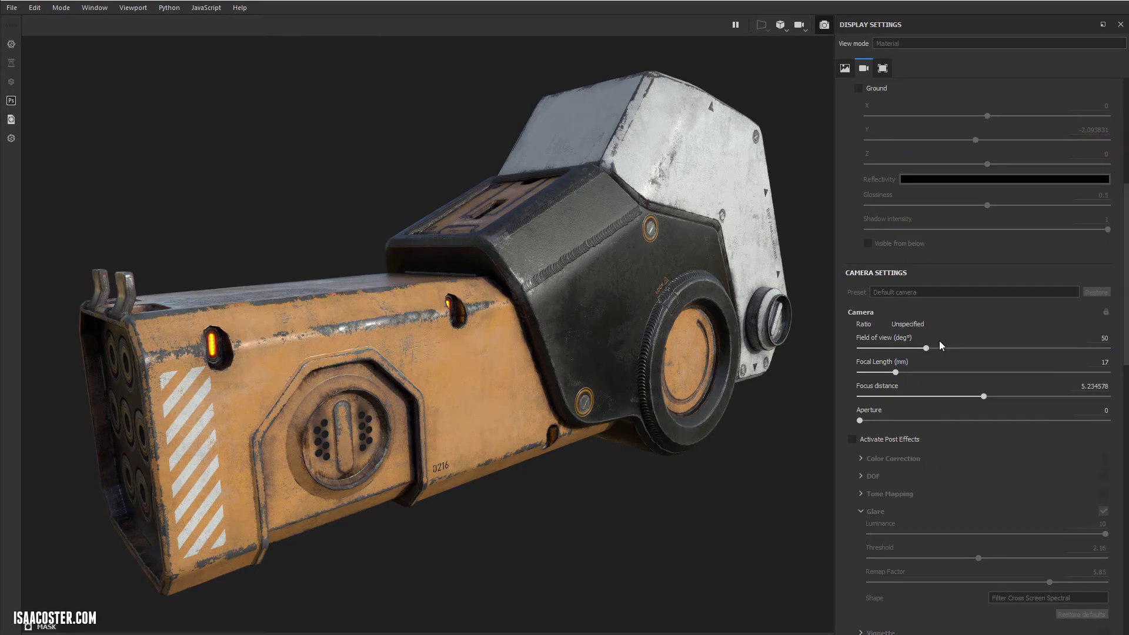
# - Activate the camera's post effects and orbit the gun slightly to show more of its barrel openings
pyautogui.click(852, 439)
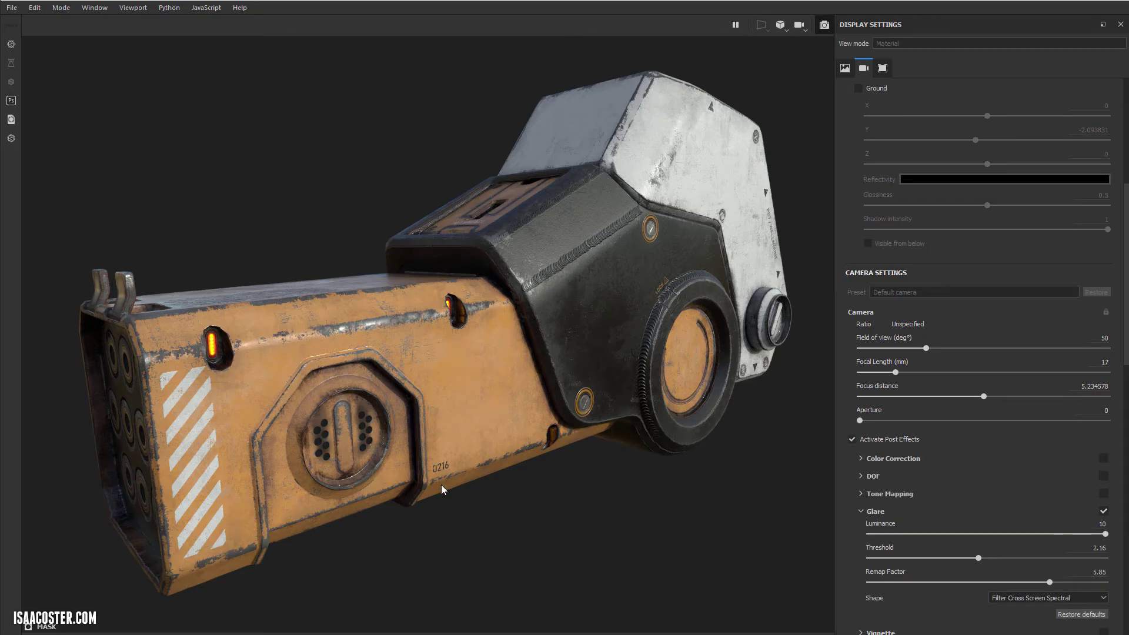
pyautogui.keyDown('alt'); pyautogui.moveTo(488, 473); pyautogui.dragTo(457, 432); pyautogui.keyUp('alt')
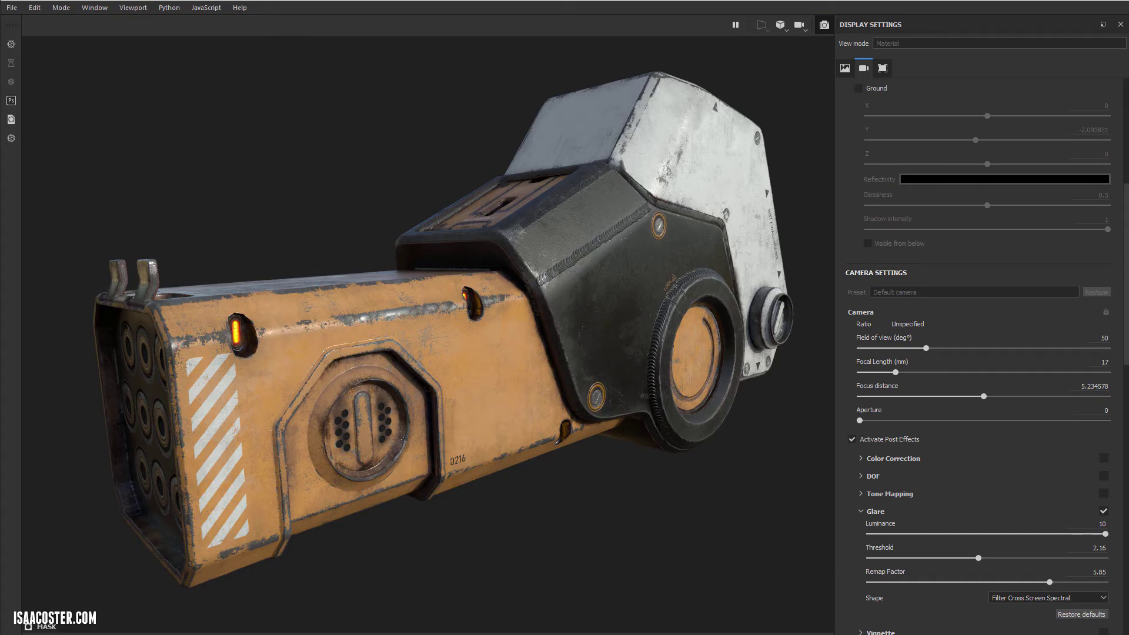
# - Examine the Iray renderer's sample, time and save options, check which views can be shown, and close the renderer settings
pyautogui.moveTo(1128, 64)
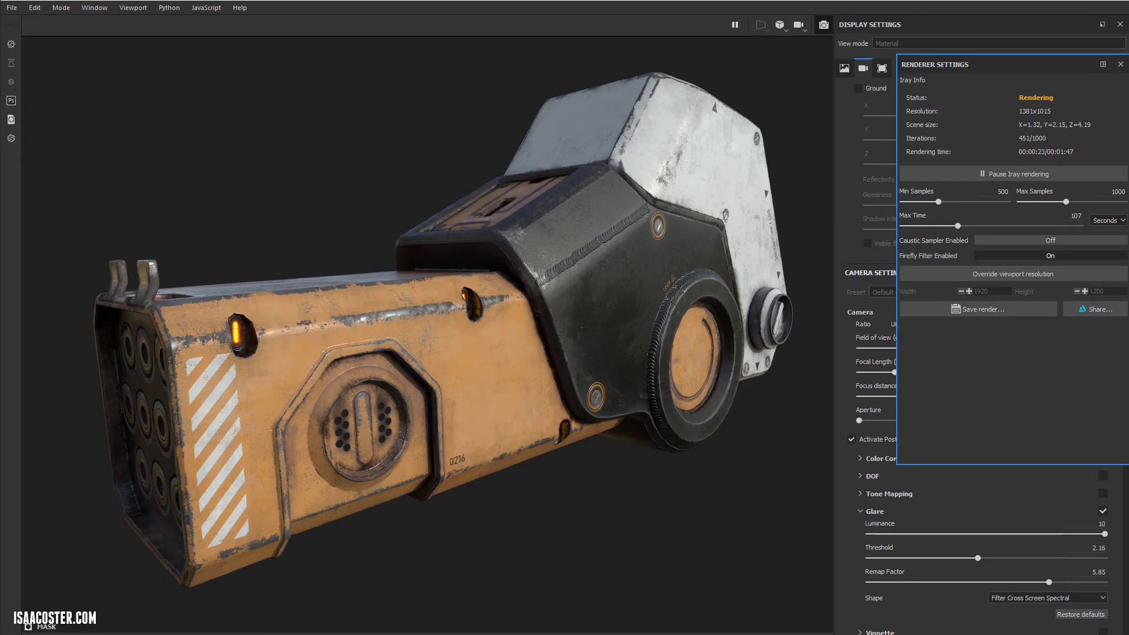
pyautogui.click(1120, 64)
pyautogui.click(1121, 63)
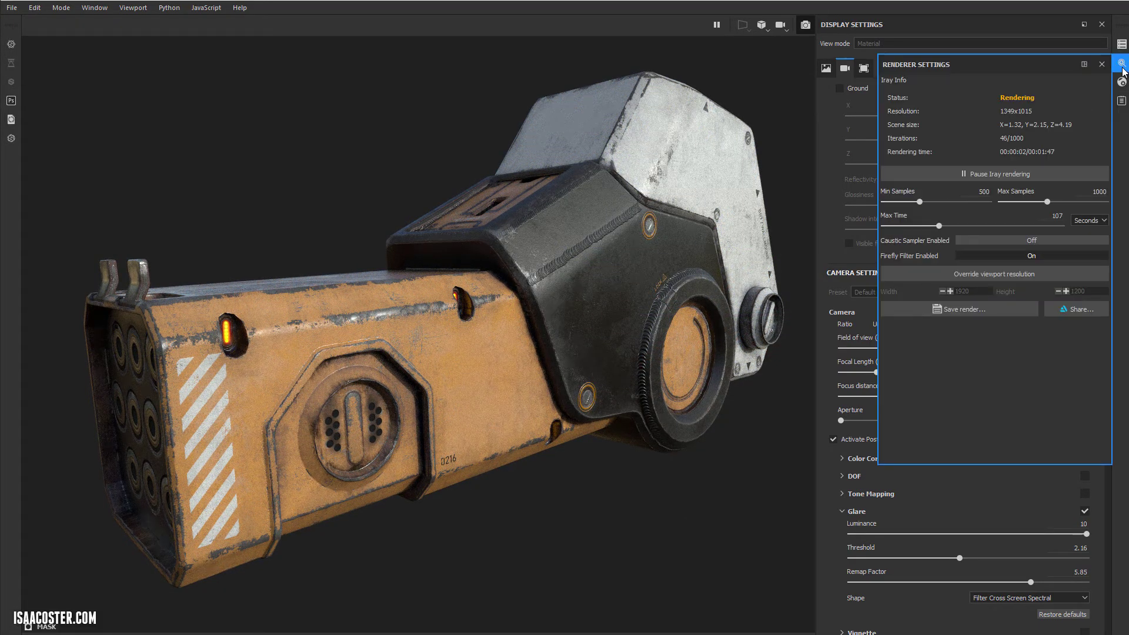
pyautogui.click(94, 8)
pyautogui.moveTo(103, 21)
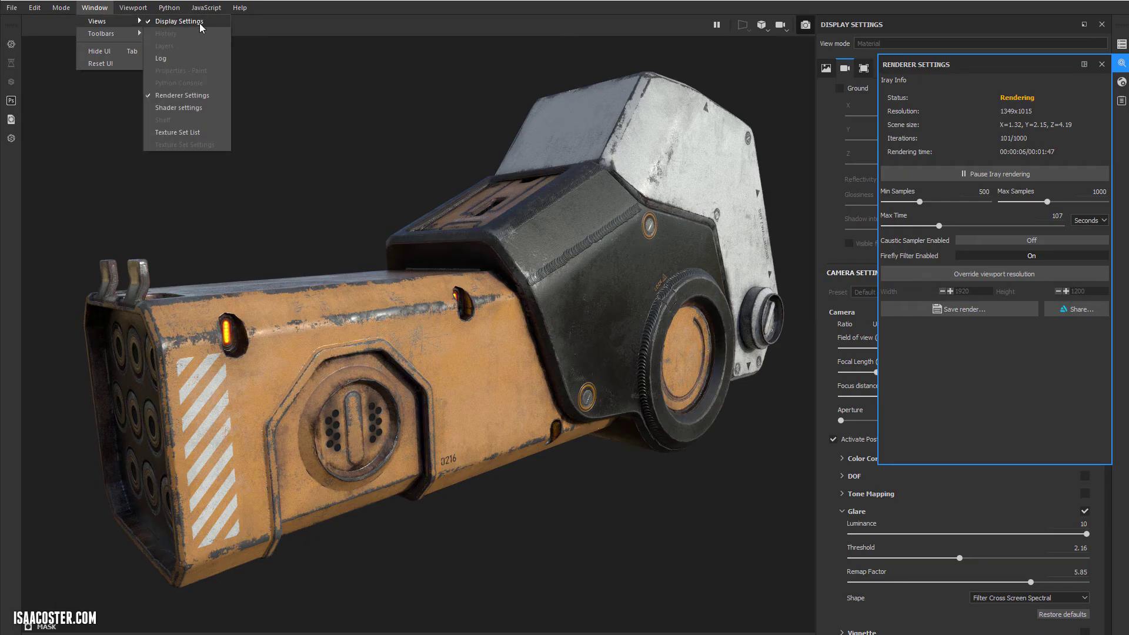
pyautogui.click(179, 108)
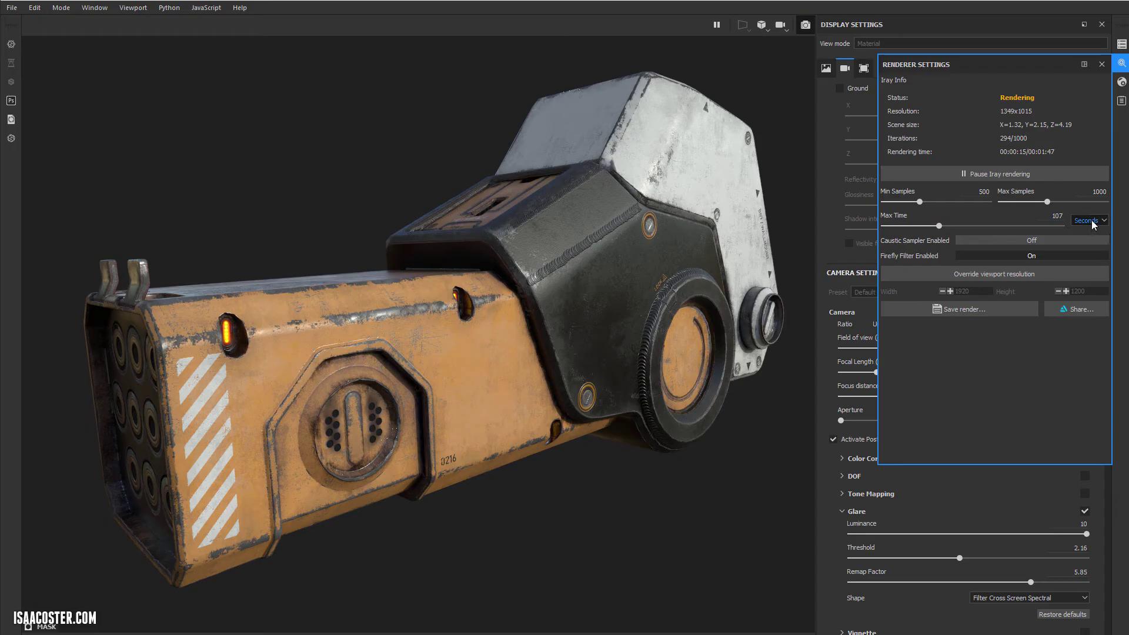
pyautogui.click(987, 189)
pyautogui.click(1102, 65)
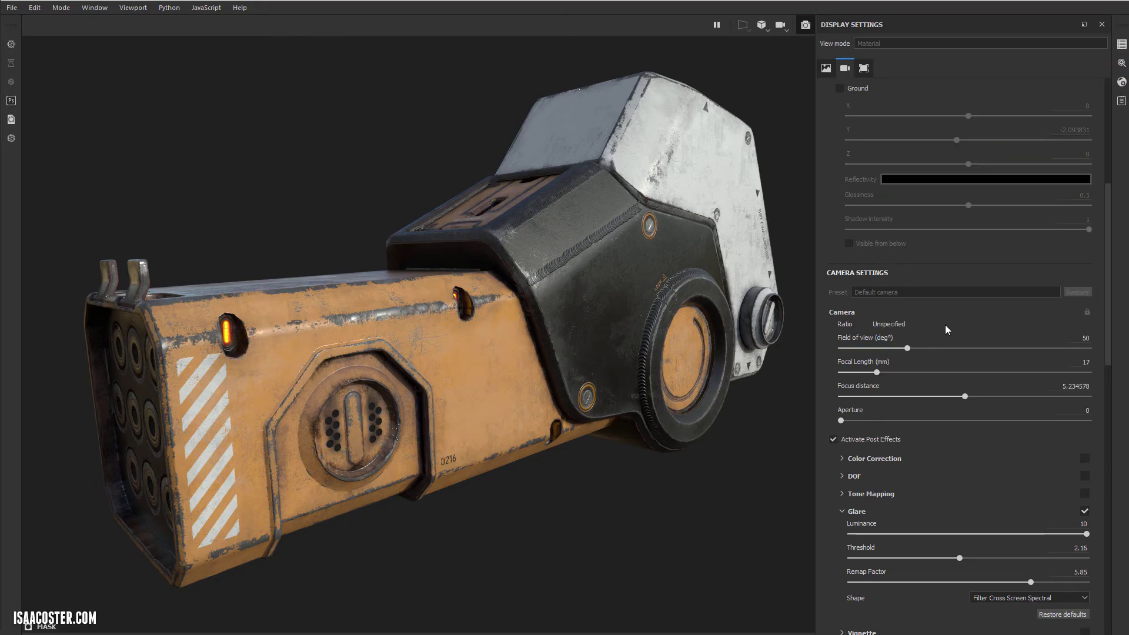
# - Browse the available environment maps in the display settings and keep the Panorama map
pyautogui.scroll(2, 900, 229)
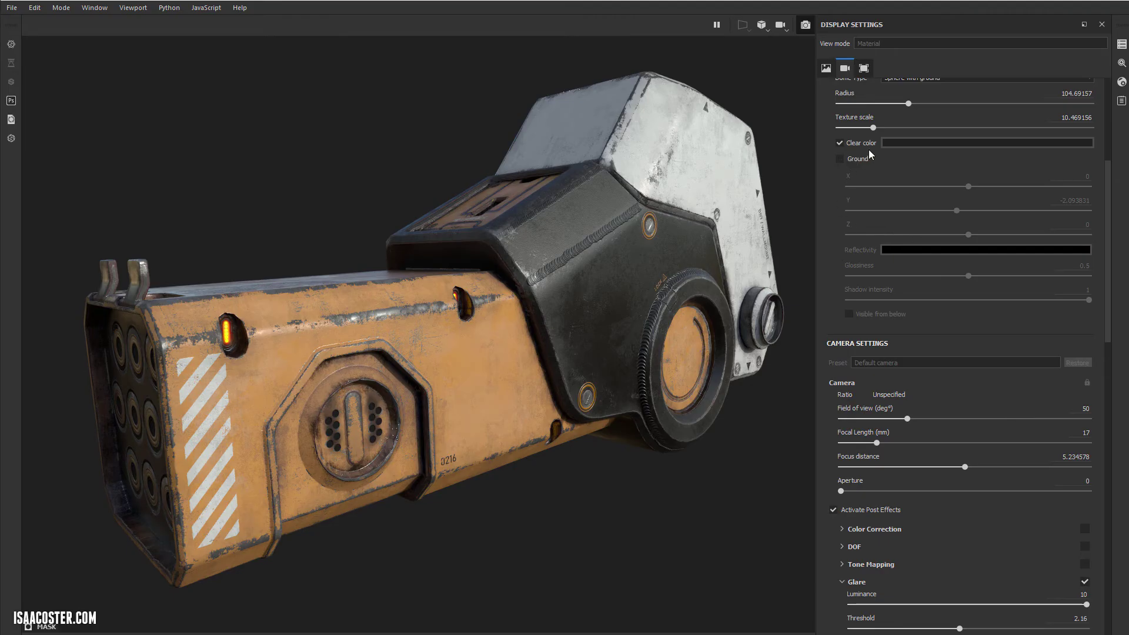
pyautogui.scroll(3, 920, 146)
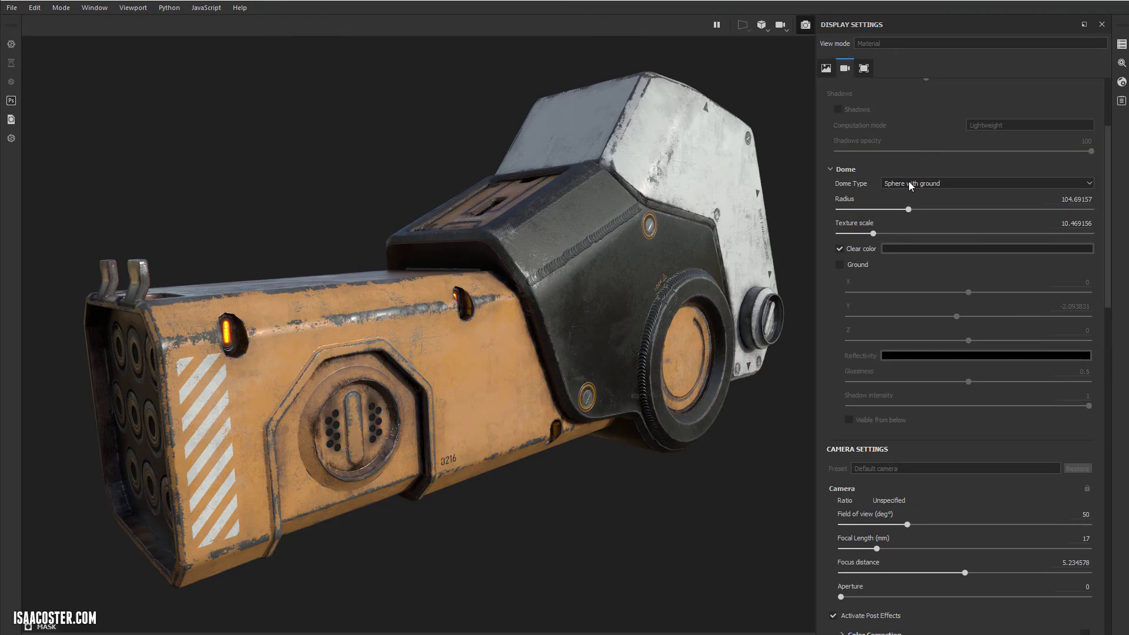
pyautogui.scroll(4, 908, 186)
pyautogui.click(986, 123)
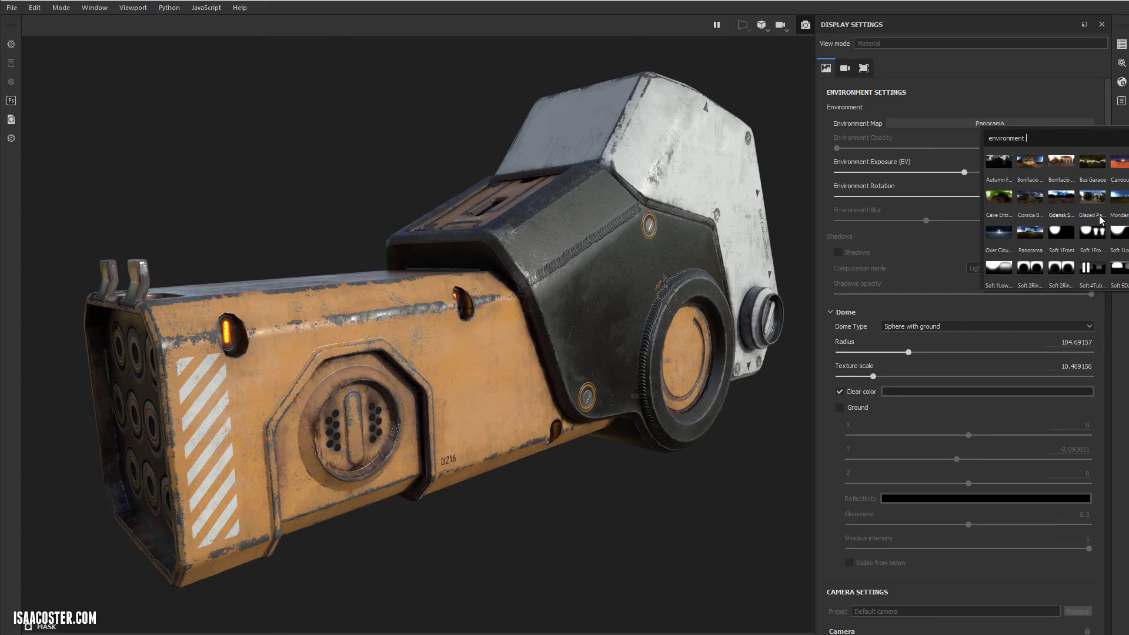
pyautogui.scroll(-2, 1039, 249)
pyautogui.scroll(2, 1039, 249)
pyautogui.click(399, 440)
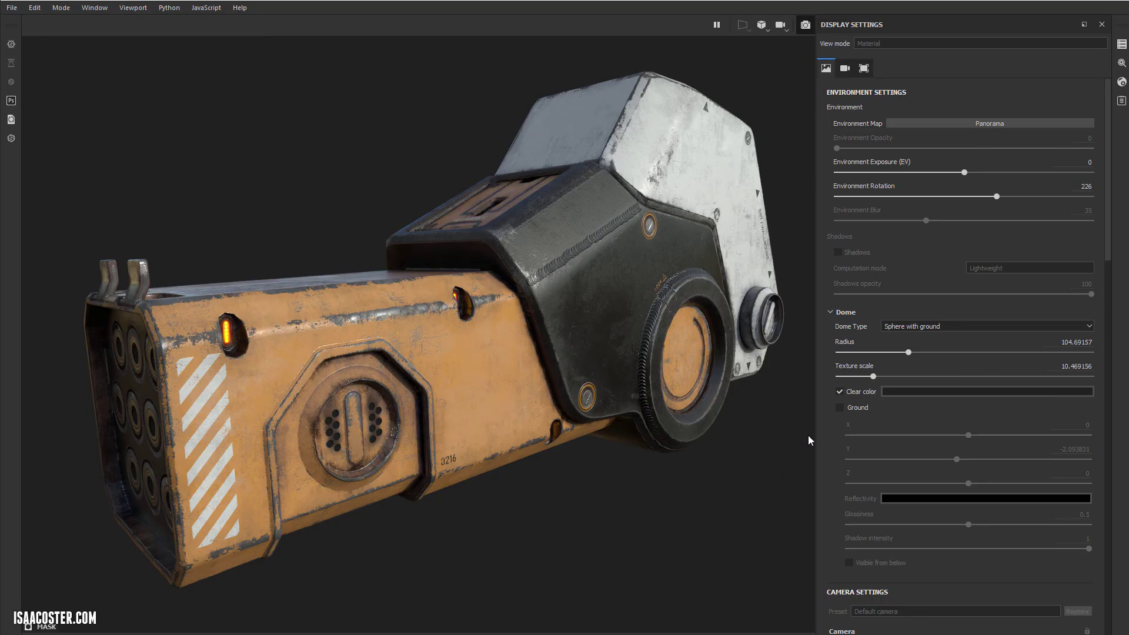
# - Close the display settings and rotate the environment lighting around the gun to render it under a different light angle
pyautogui.click(1101, 26)
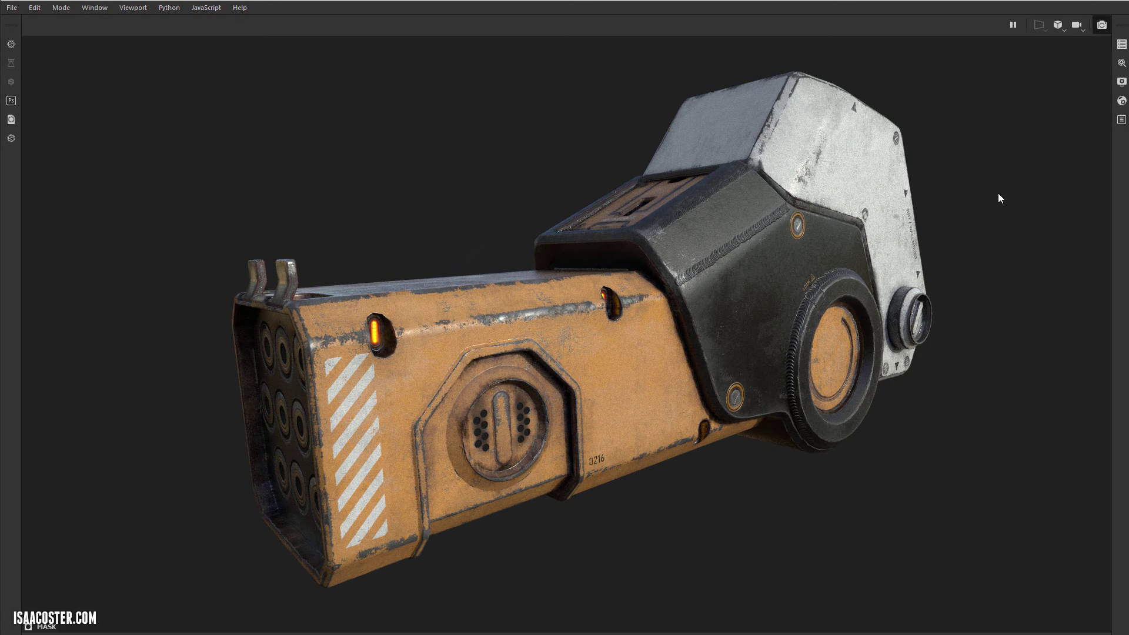
pyautogui.keyDown('alt'); pyautogui.moveTo(973, 200); pyautogui.dragTo(975, 200); pyautogui.keyUp('alt')
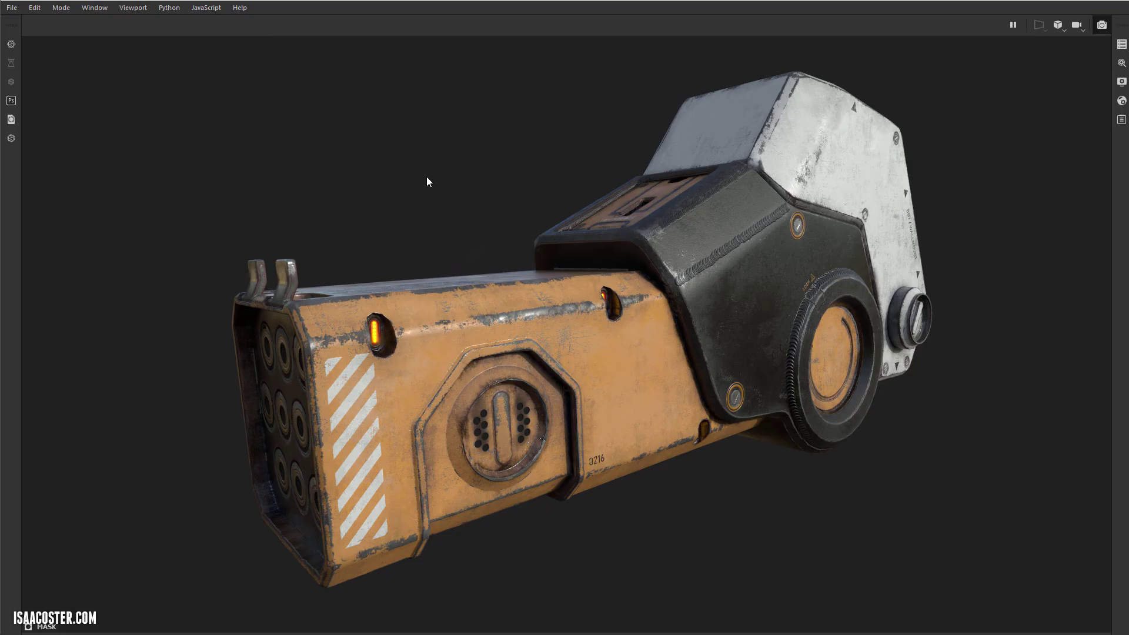
pyautogui.press('shift')
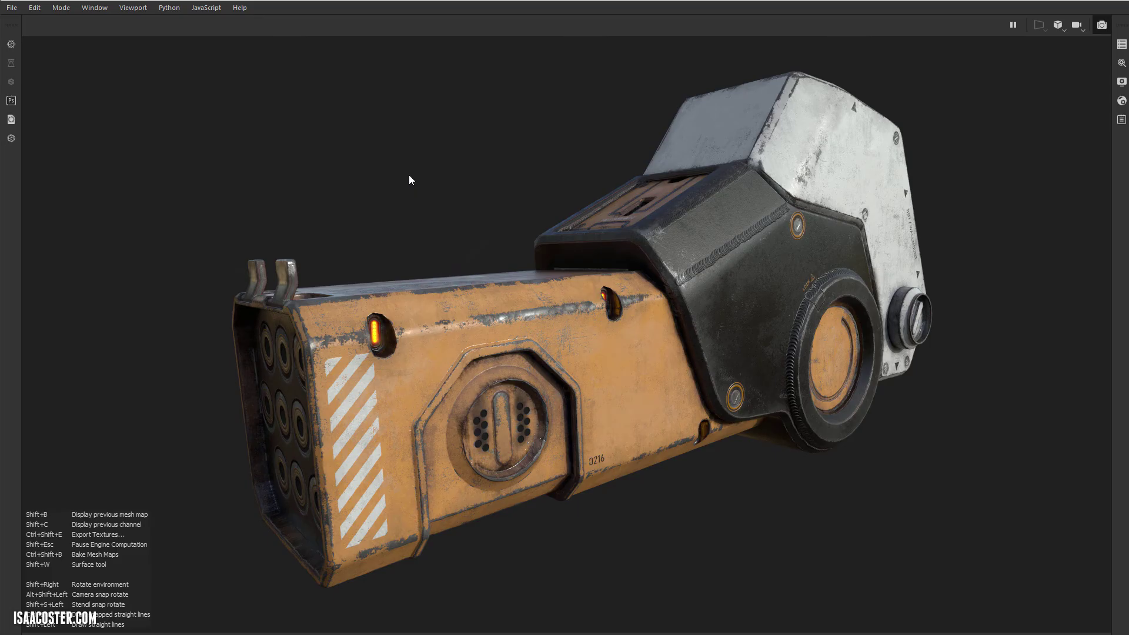
pyautogui.press('shift')
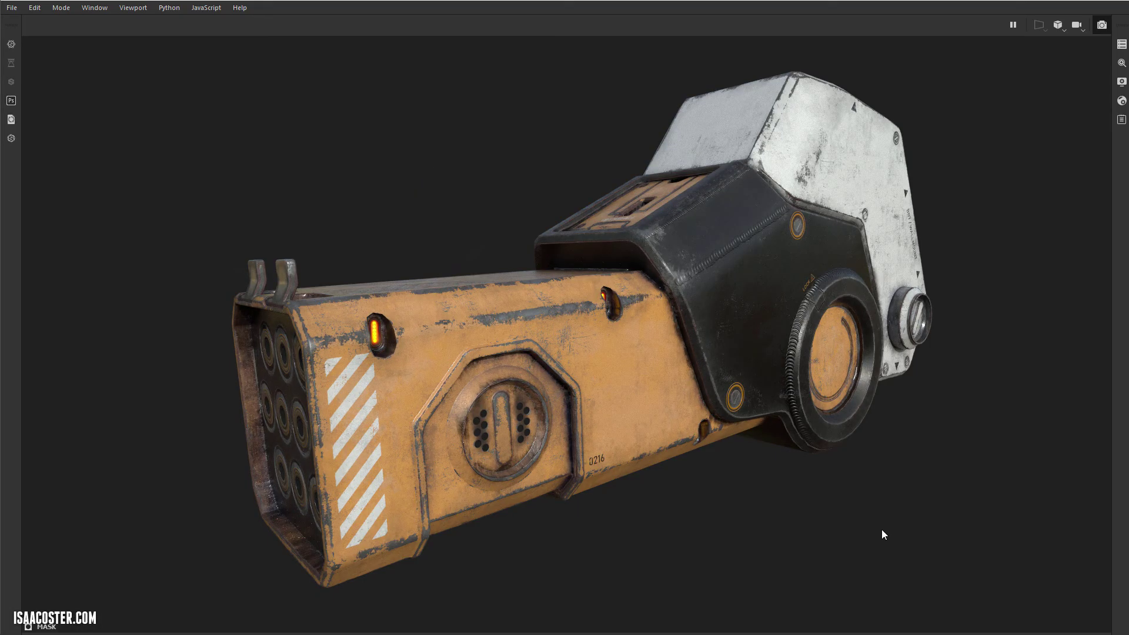
pyautogui.keyDown('shift'); pyautogui.moveTo(875, 527); pyautogui.dragTo(832, 525, button='right'); pyautogui.keyUp('shift')
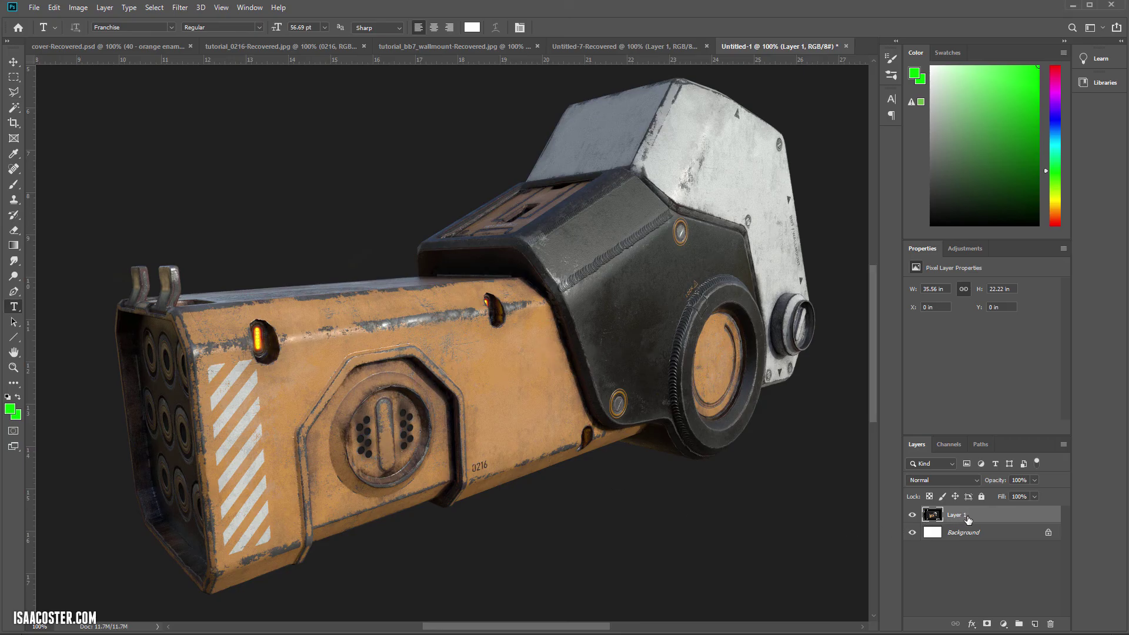
# - In Photoshop, paste the differently lit render as a new layer above Layer 1 and set its blend mode to Lighter Color
pyautogui.hotkey('ctrl', 'v')
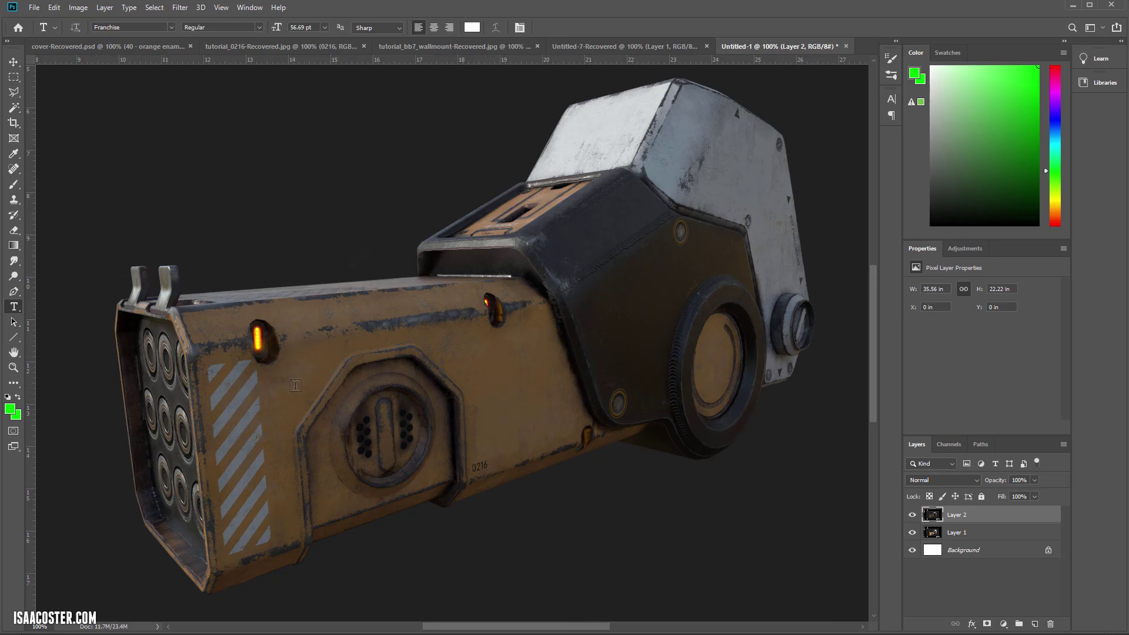
pyautogui.click(955, 481)
pyautogui.scroll(5, 955, 487)
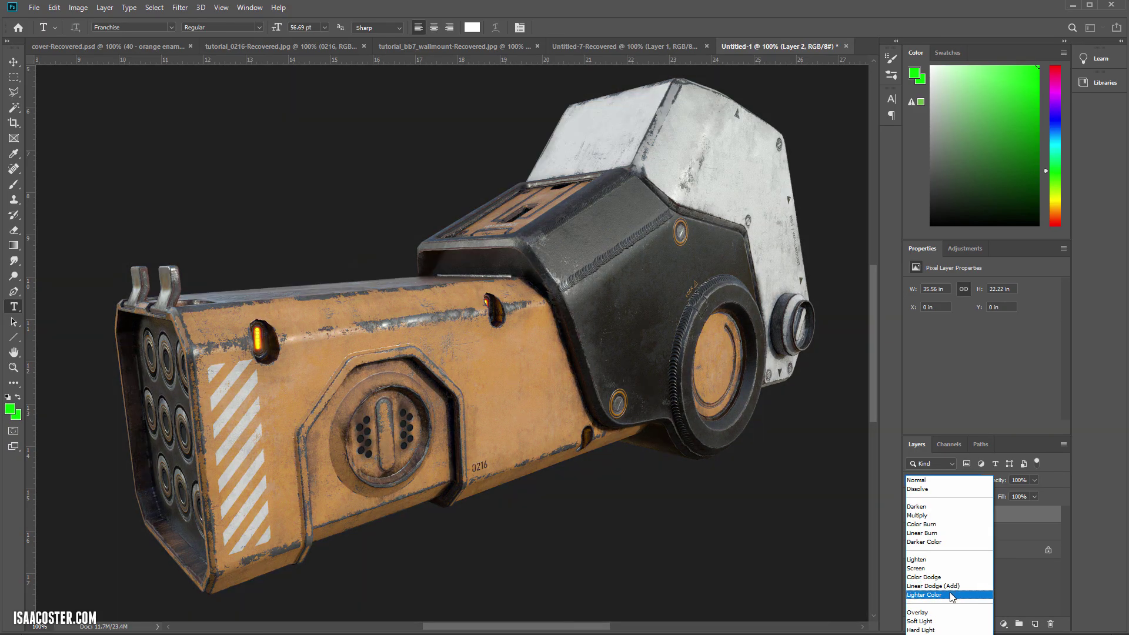
pyautogui.click(952, 595)
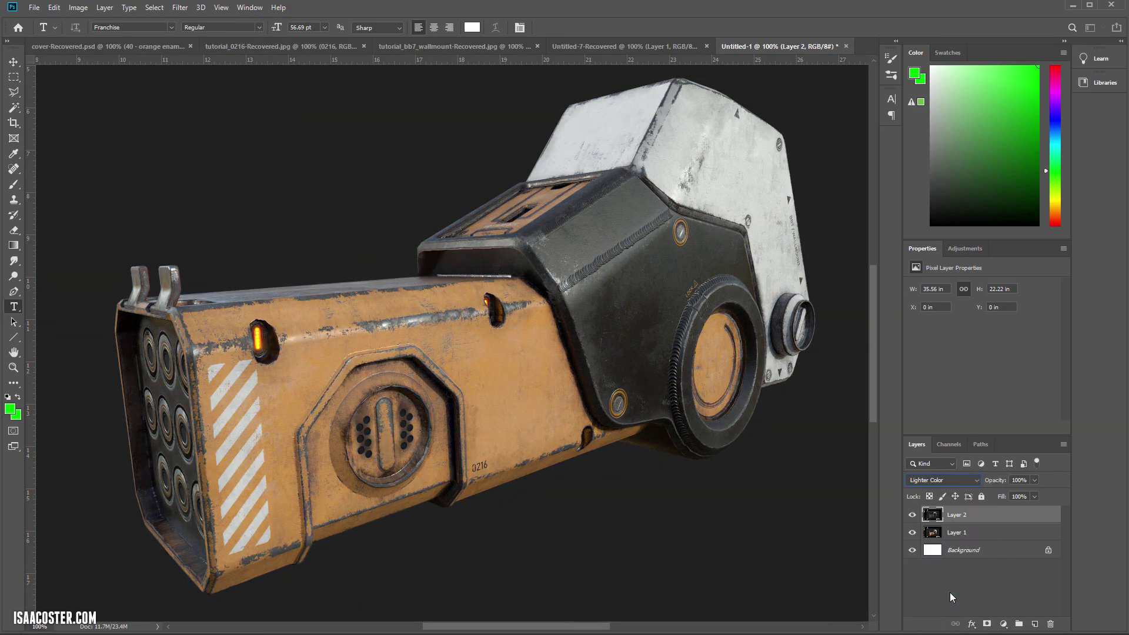
# - Toggle the visibility of Layer 2 several times to compare the gun with and without the added lighting, leaving it shown
pyautogui.click(913, 515)
pyautogui.click(915, 518)
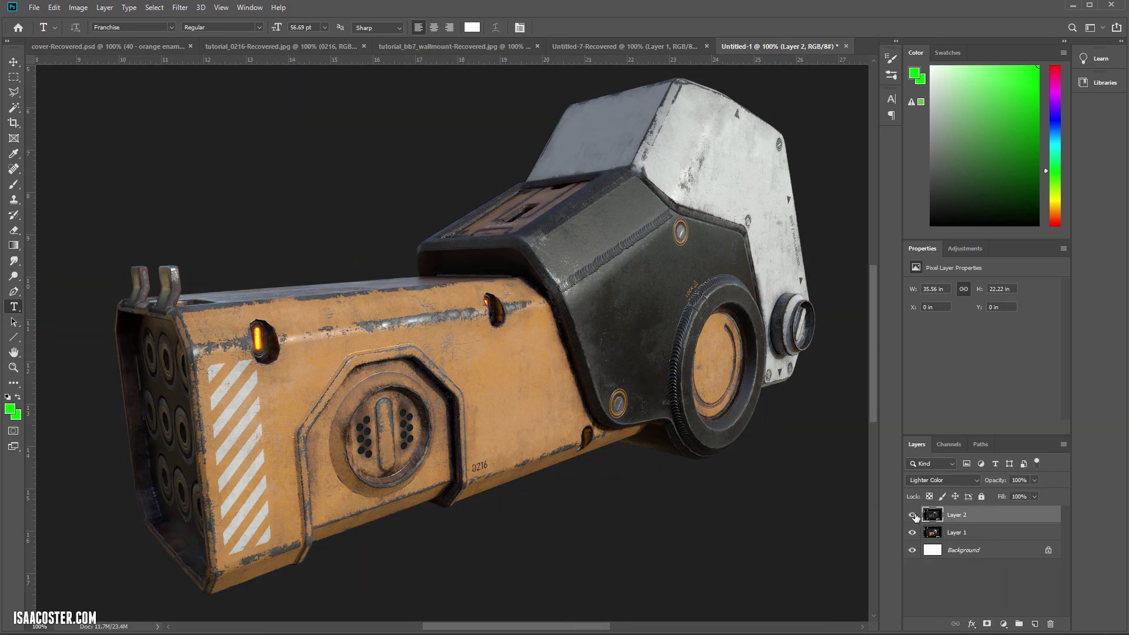
pyautogui.click(916, 518)
pyautogui.click(916, 518)
pyautogui.click(913, 516)
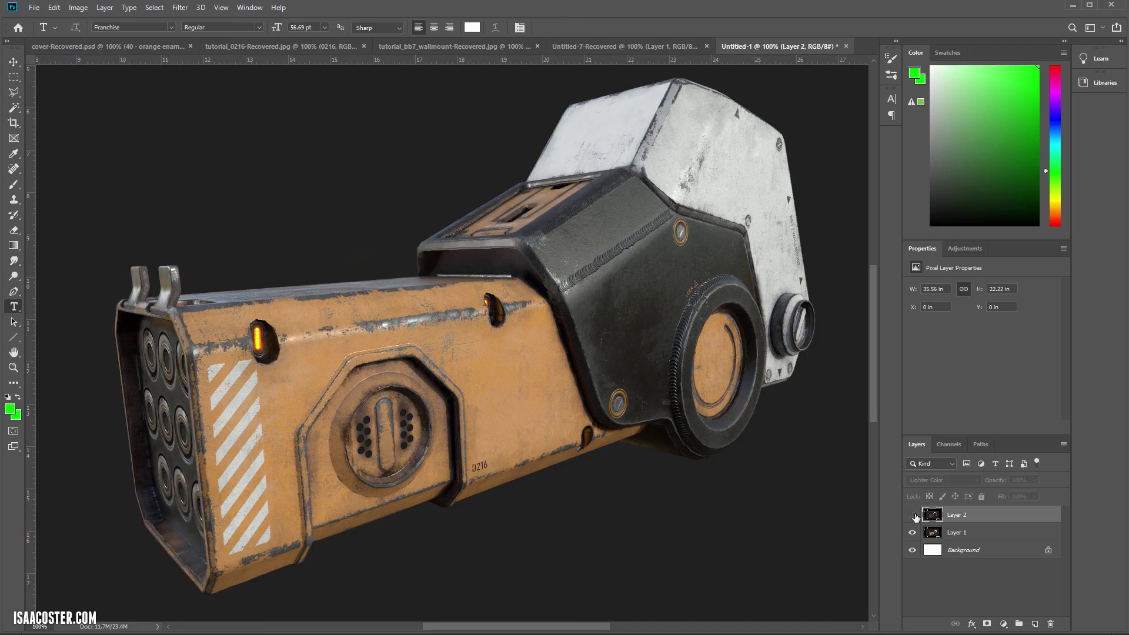
pyautogui.click(913, 516)
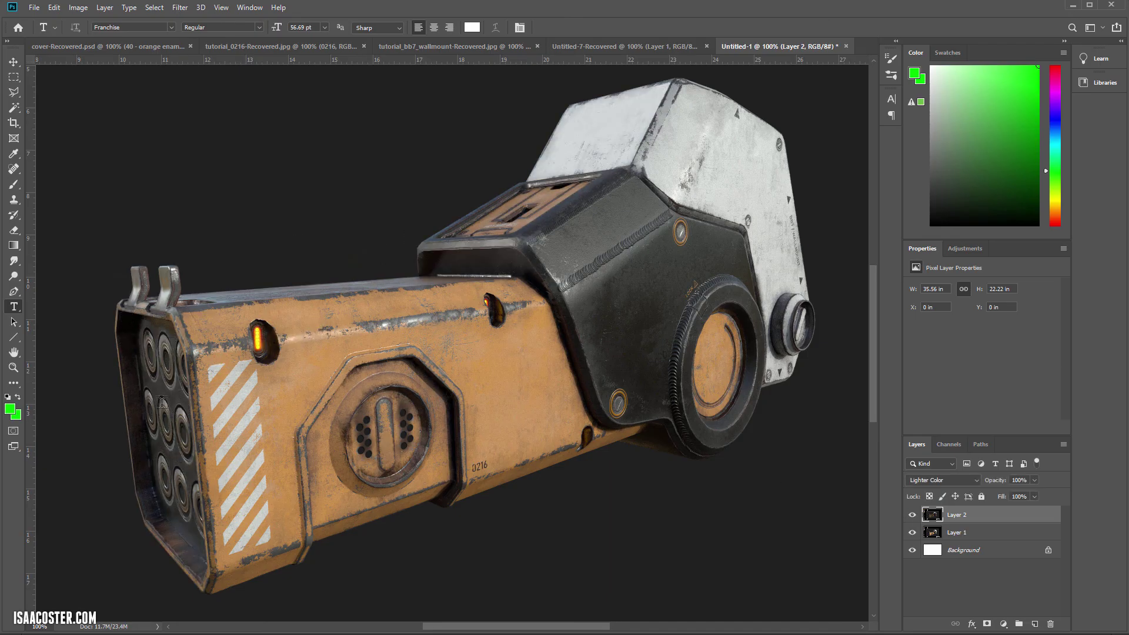
# - Adjust the opacity of Layer 2 and deselect the layer
pyautogui.click(1035, 481)
pyautogui.moveTo(1033, 492)
pyautogui.mouseDown()
pyautogui.moveTo(1010, 492)
pyautogui.moveTo(1053, 492)
pyautogui.mouseUp()
pyautogui.click(978, 592)
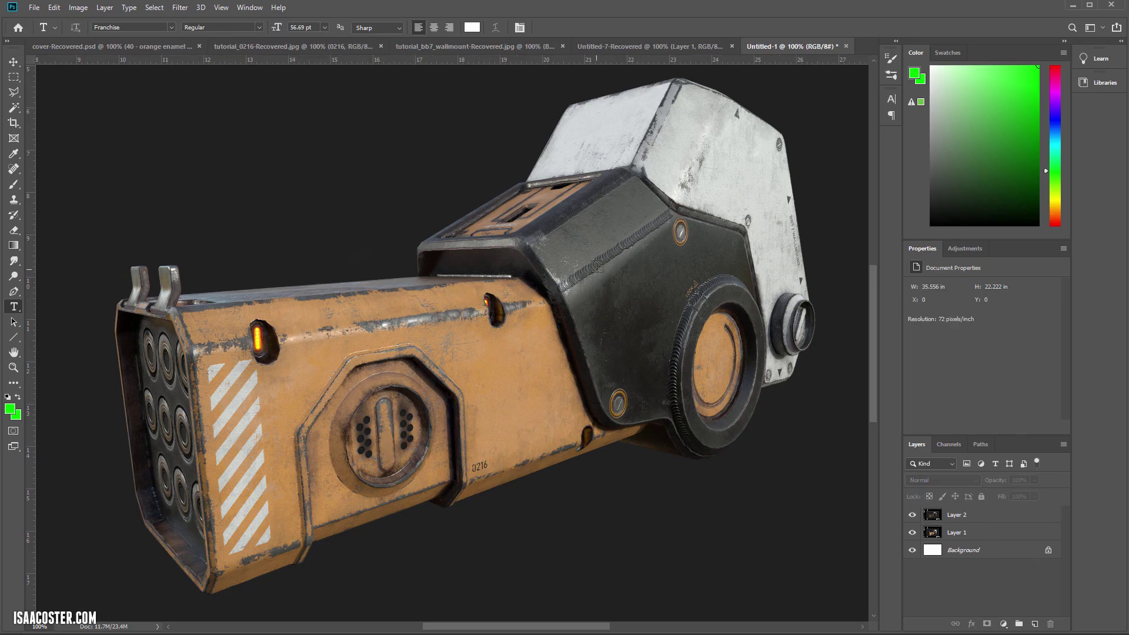